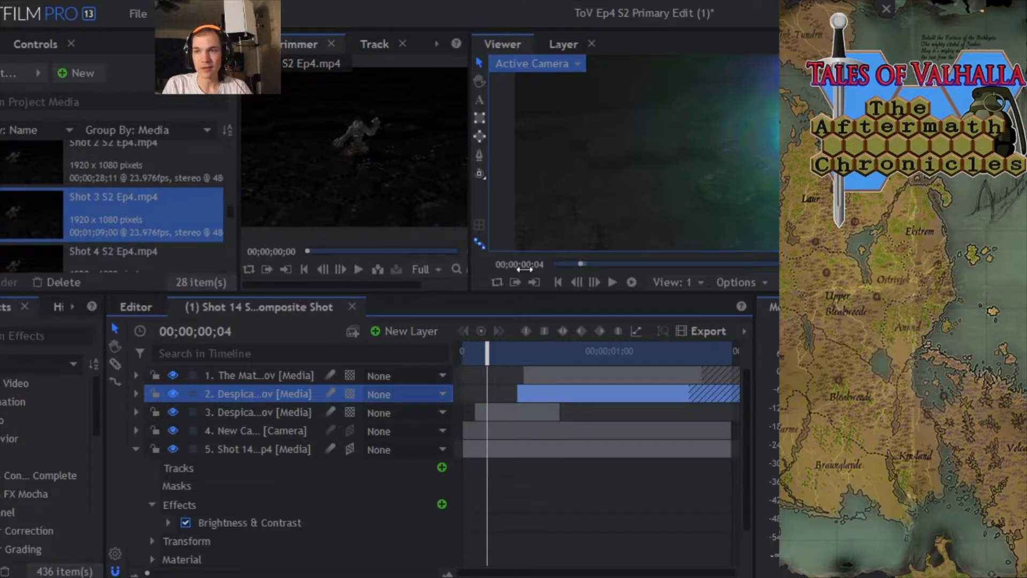
# - Enlarge the Viewer by resizing the panel layout and narrowing the Trimmer beside it
pyautogui.keyDown('shift'); pyautogui.click(235, 410); pyautogui.keyUp('shift')
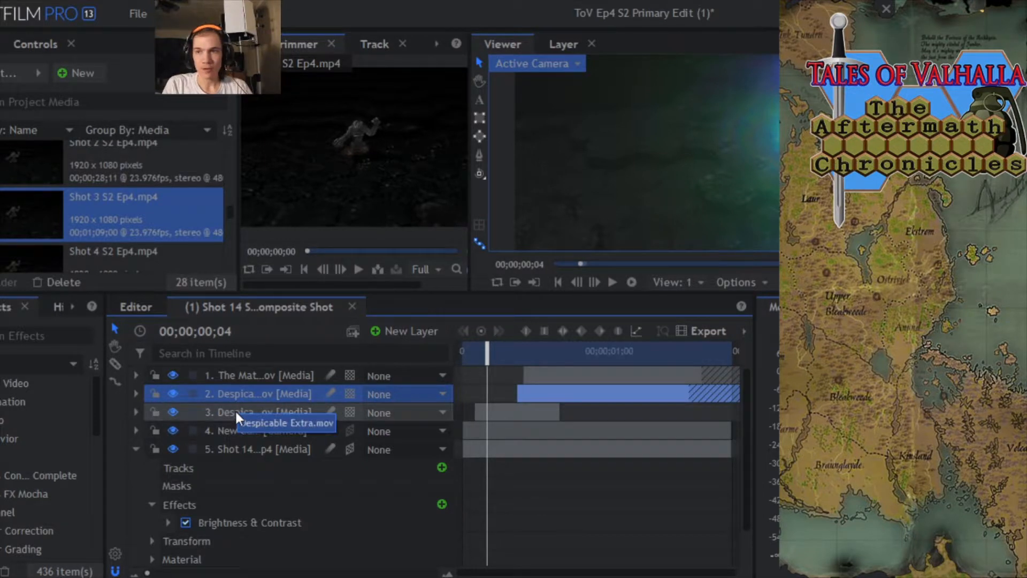
pyautogui.keyDown('shift'); pyautogui.click(239, 428); pyautogui.keyUp('shift')
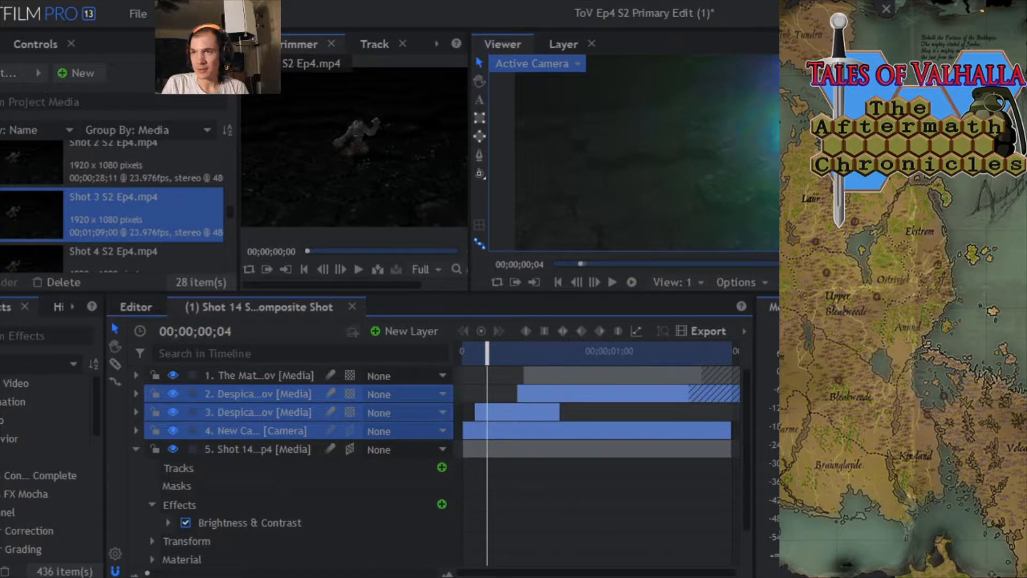
pyautogui.moveTo(898, 289); pyautogui.dragTo(817, 289)
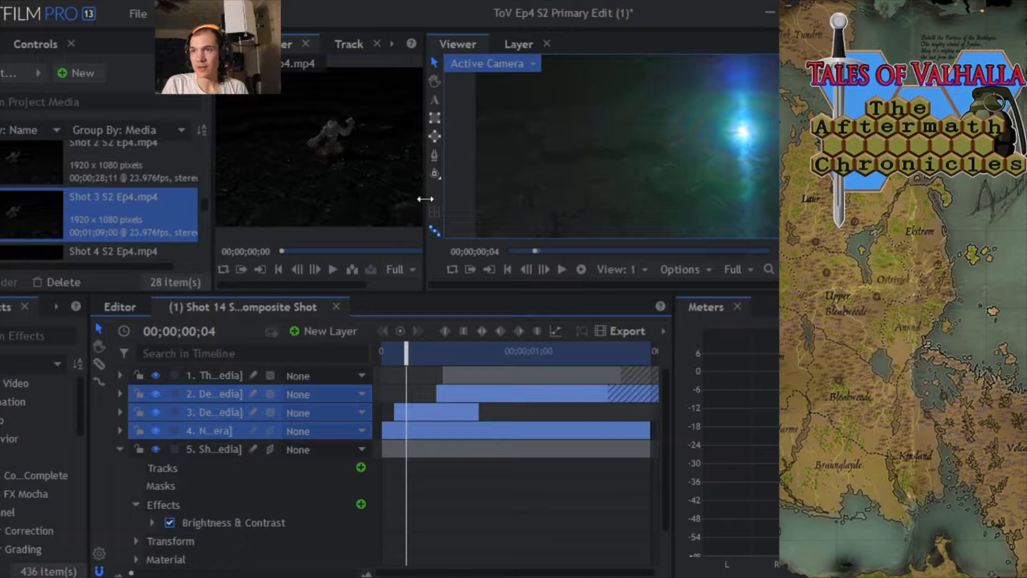
pyautogui.moveTo(425, 199); pyautogui.dragTo(397, 202)
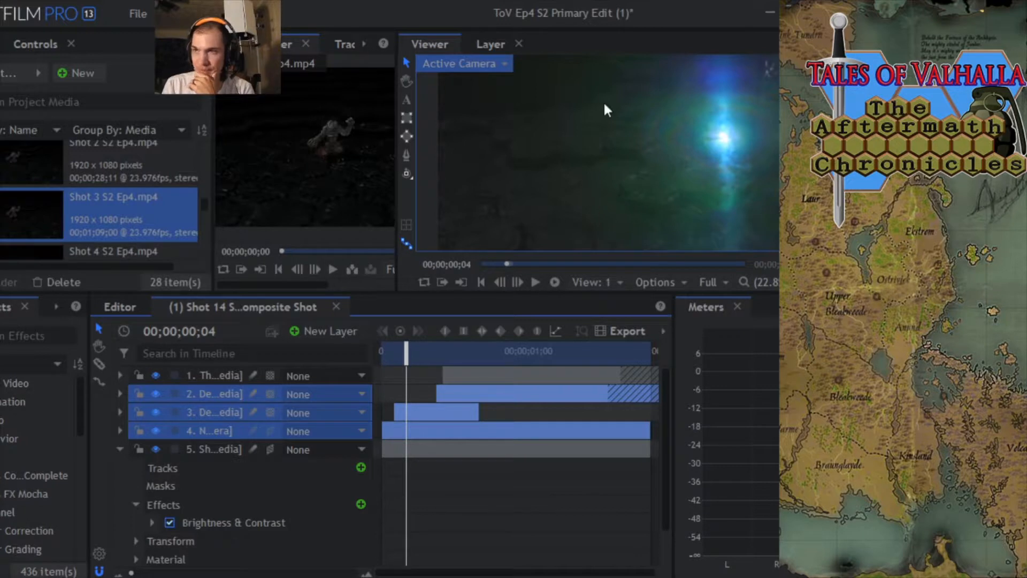
pyautogui.moveTo(355, 217)
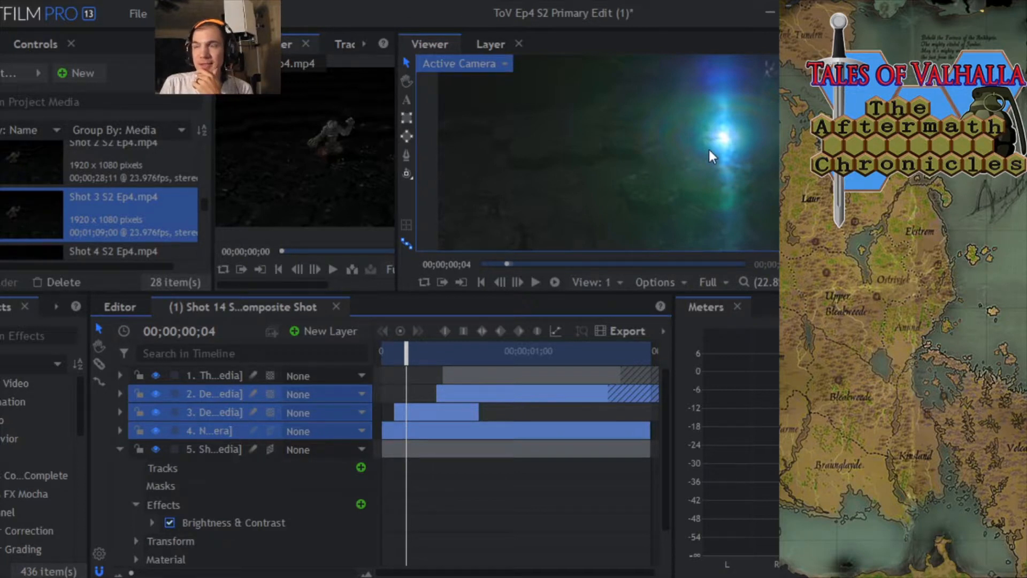
# - Review the opening shots across the full main edit timeline, and return to the Shot 14 composite shot
pyautogui.click(123, 303)
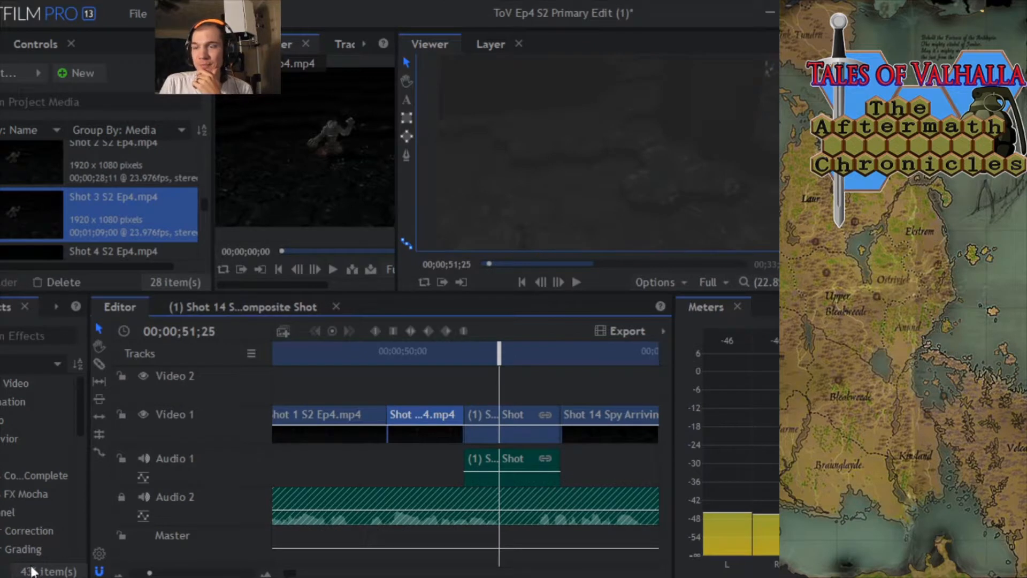
pyautogui.moveTo(152, 573); pyautogui.dragTo(135, 573)
pyautogui.moveTo(400, 352); pyautogui.dragTo(593, 369)
pyautogui.scroll(-5, 326, 399)
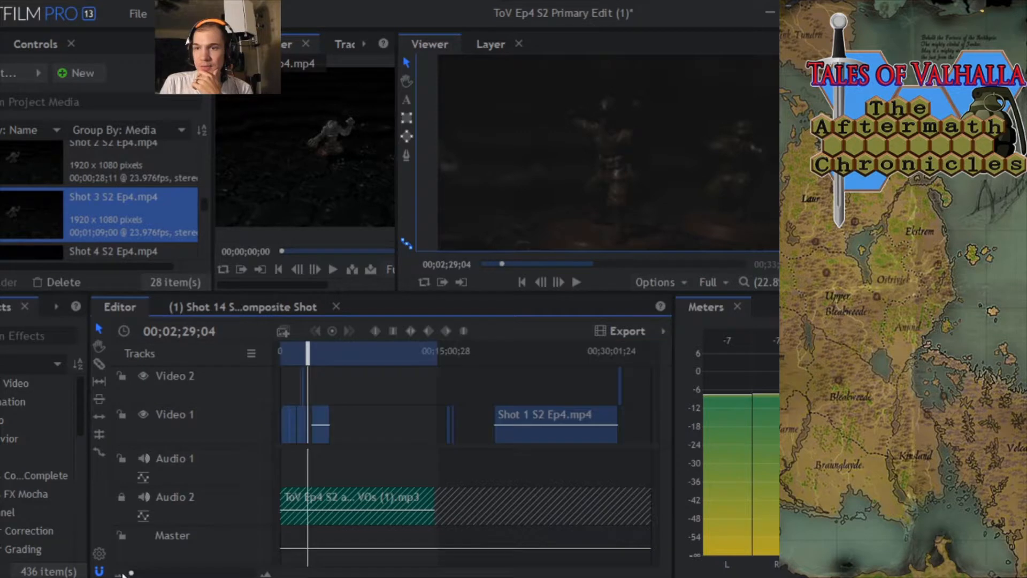
pyautogui.moveTo(308, 358); pyautogui.dragTo(327, 393)
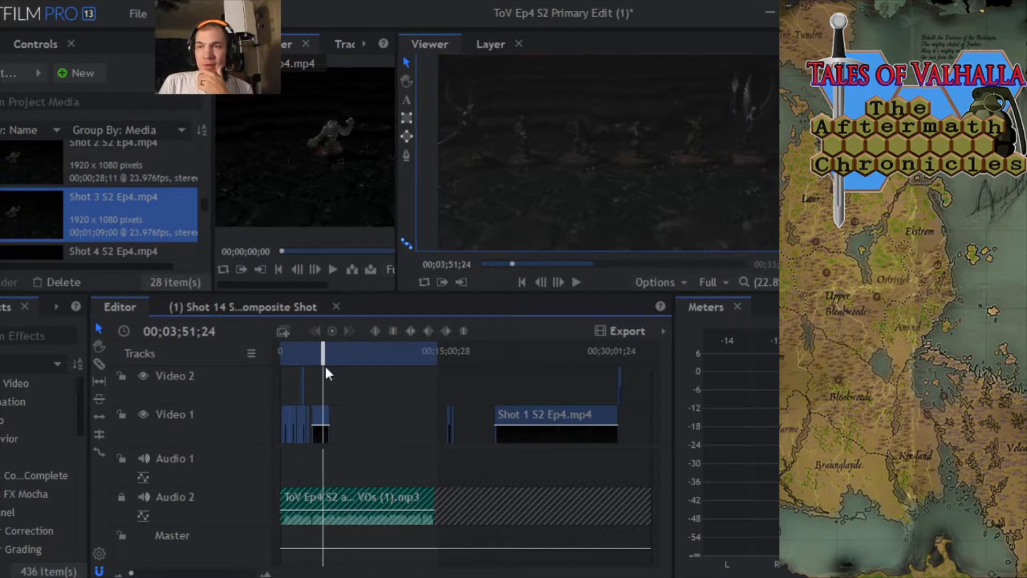
pyautogui.moveTo(324, 361); pyautogui.dragTo(298, 361)
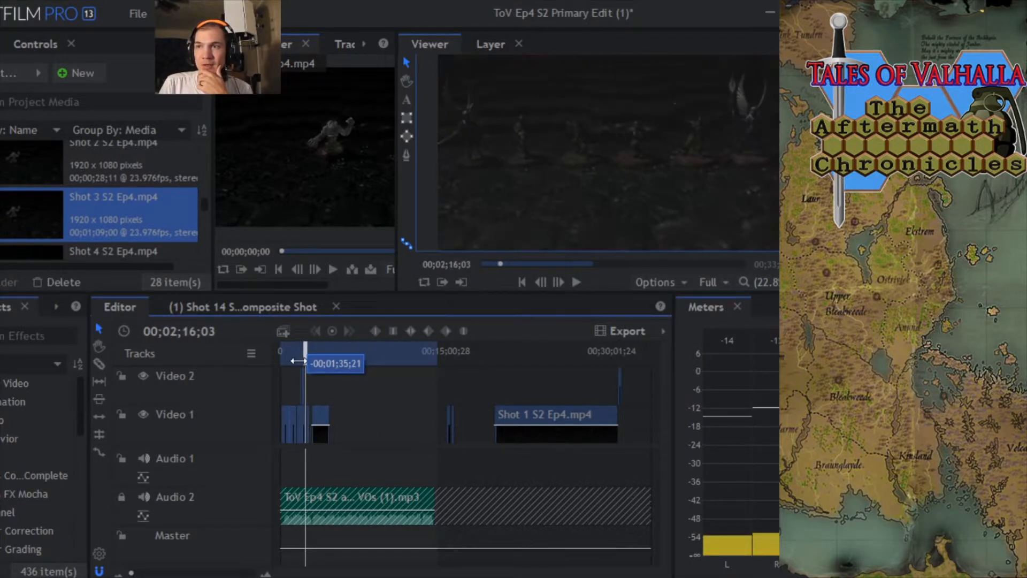
pyautogui.click(236, 306)
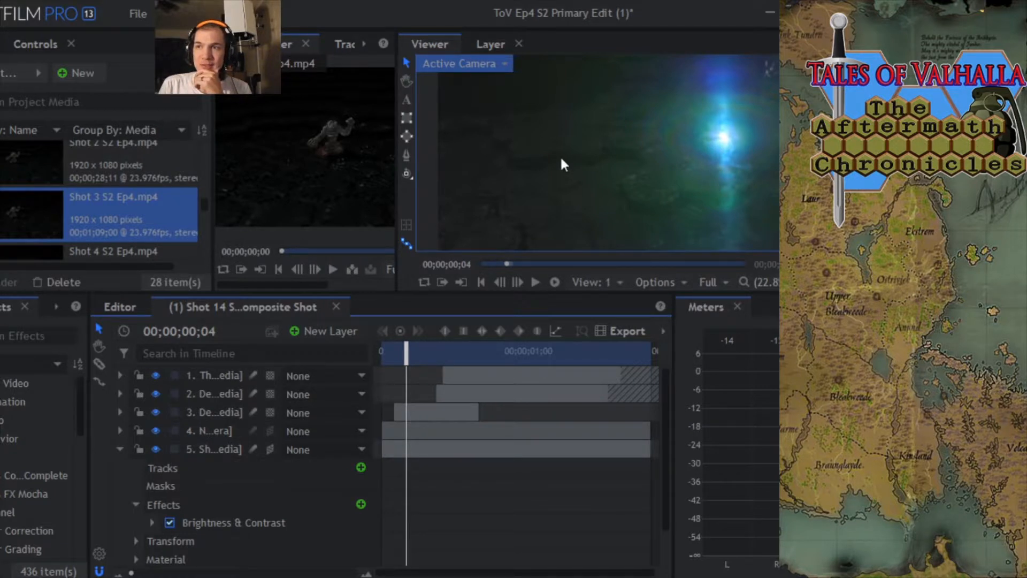
# - Scrub the composite shot for the effect's starting moment and leave the playhead at 00;00;00;17
pyautogui.moveTo(408, 353); pyautogui.dragTo(486, 357)
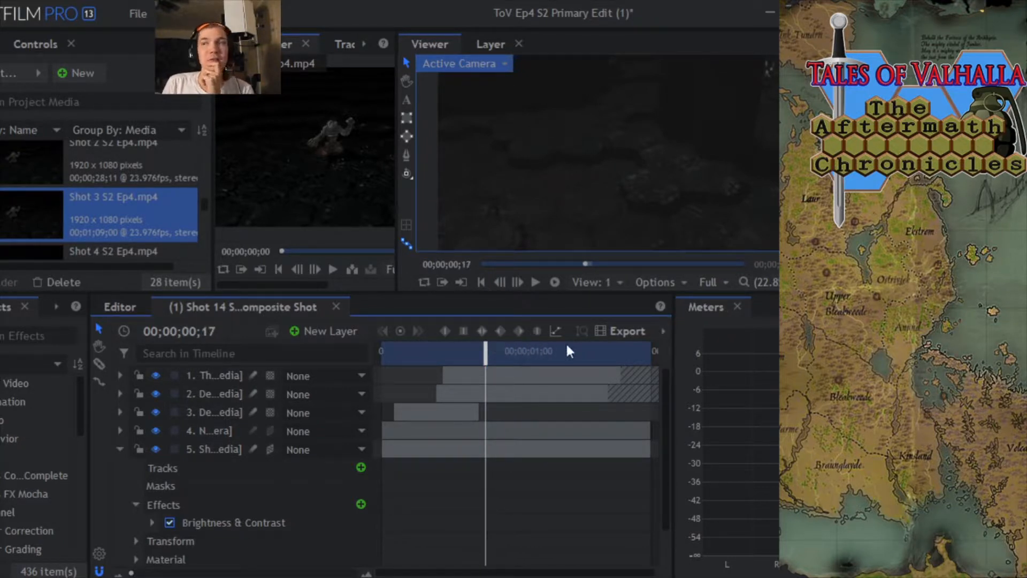
pyautogui.moveTo(479, 355); pyautogui.dragTo(529, 354)
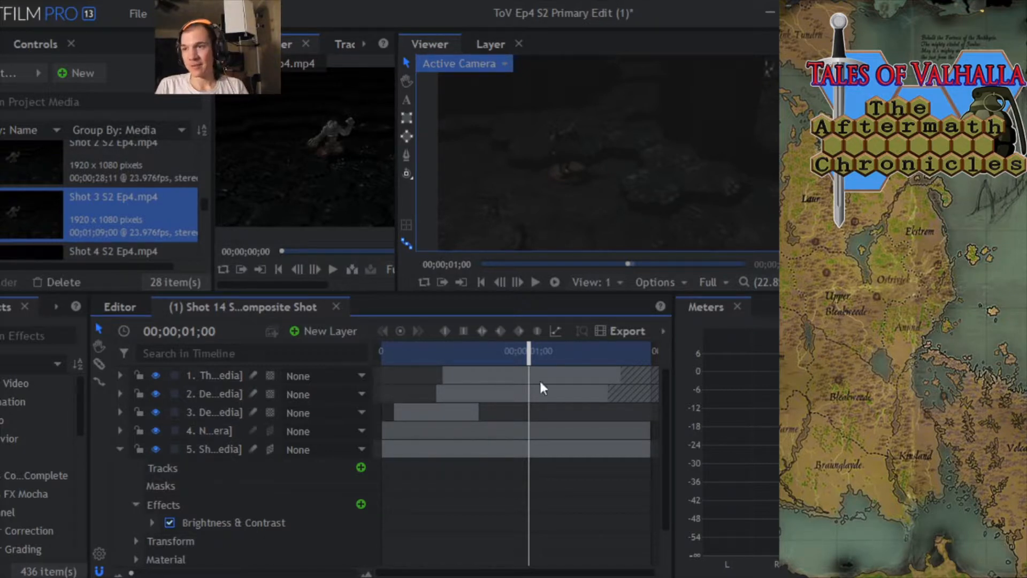
pyautogui.moveTo(534, 351); pyautogui.dragTo(485, 361)
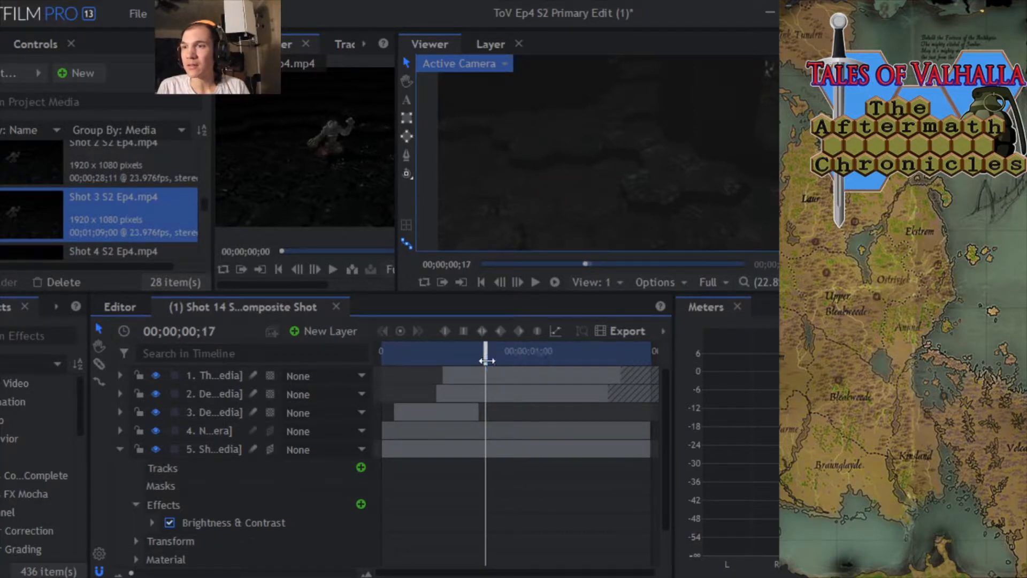
# - Collapse the Shot 14 layer's properties and move the camera layer to the top of the layer stack
pyautogui.click(214, 411)
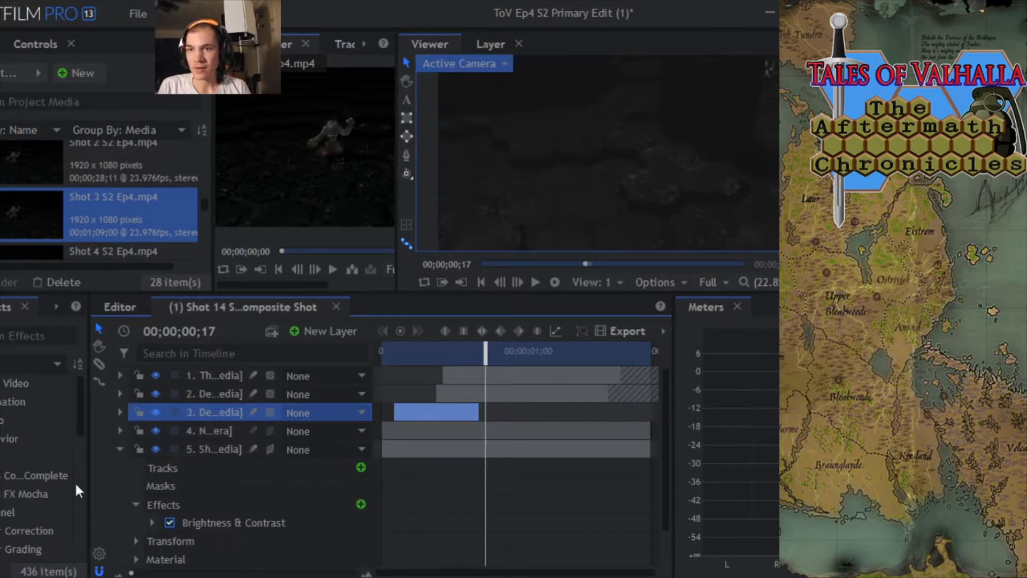
pyautogui.click(121, 450)
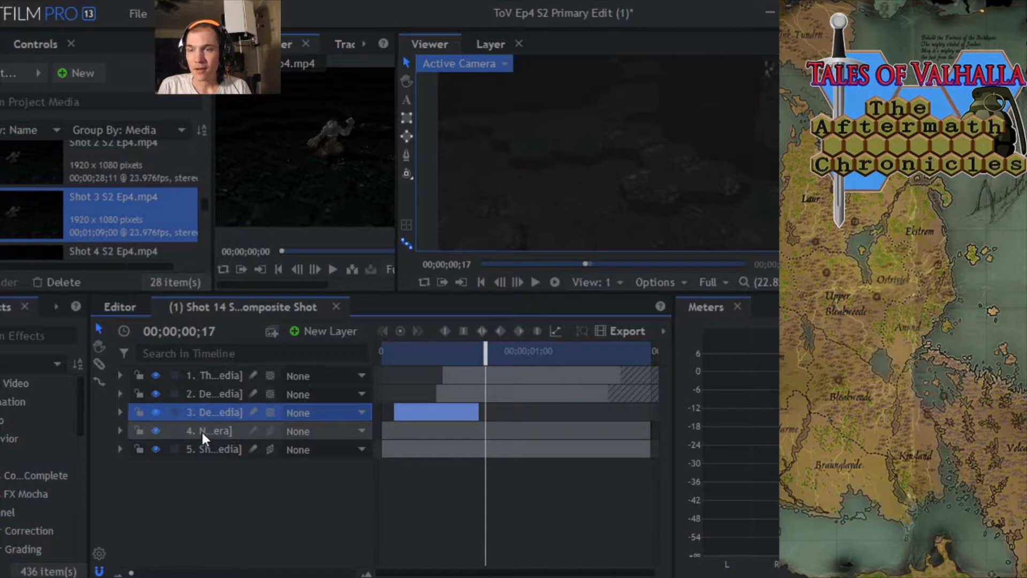
pyautogui.moveTo(201, 429); pyautogui.dragTo(197, 372)
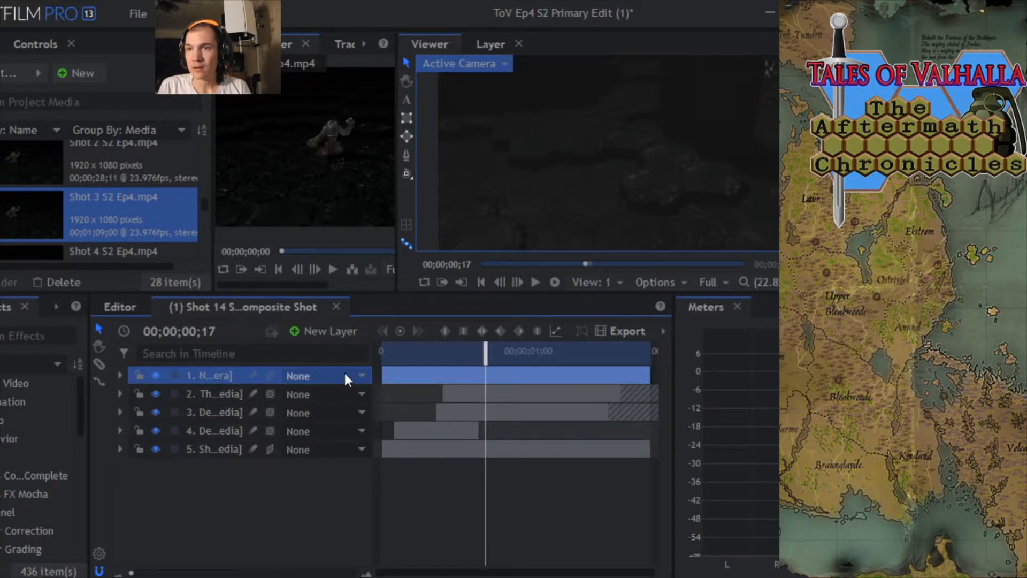
# - Shift the three effect media layers together so the earliest one starts just after 00;00;00;17
pyautogui.click(204, 428)
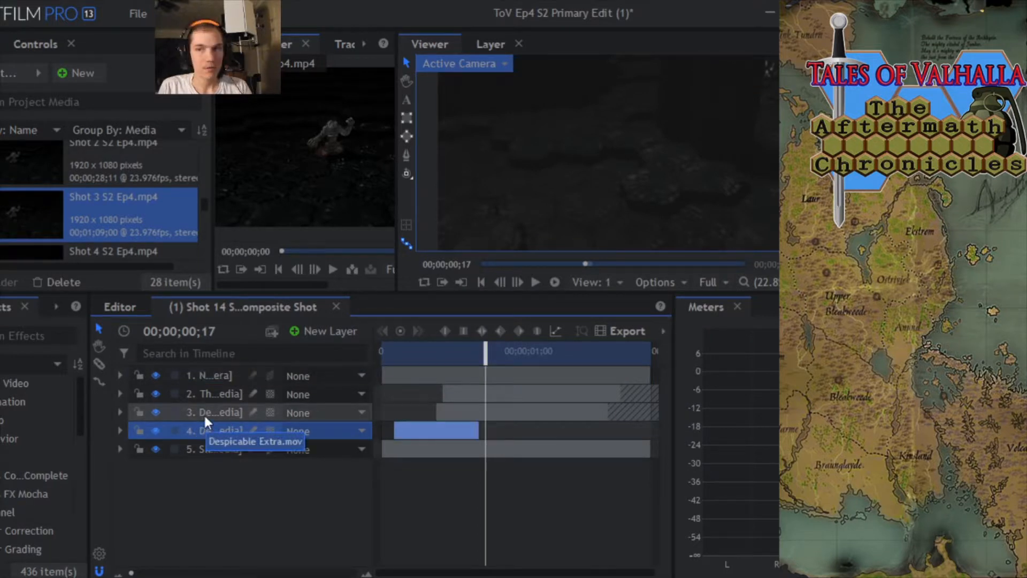
pyautogui.keyDown('shift'); pyautogui.click(203, 413); pyautogui.keyUp('shift')
pyautogui.keyDown('shift'); pyautogui.click(207, 395); pyautogui.keyUp('shift')
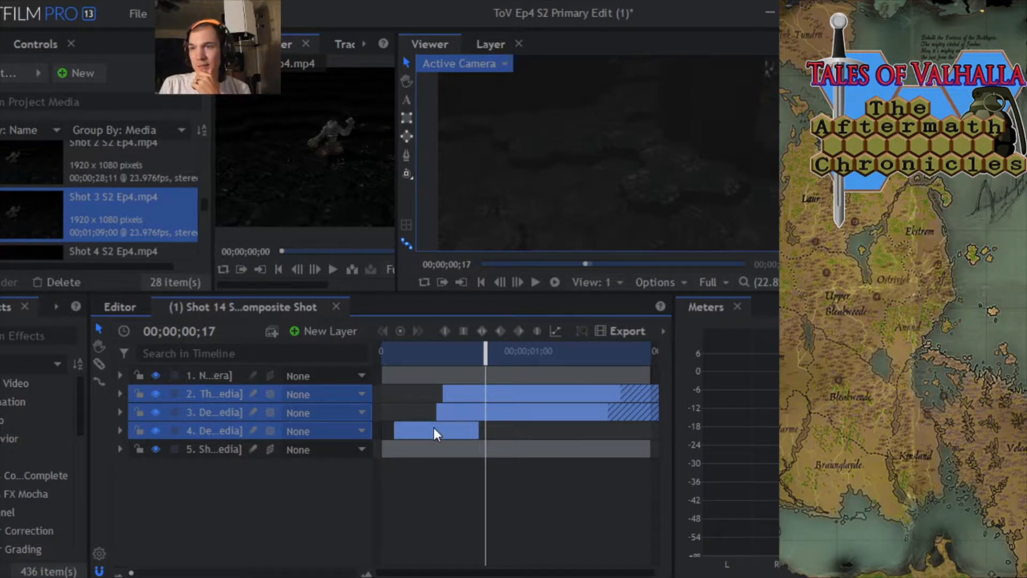
pyautogui.moveTo(433, 428); pyautogui.dragTo(528, 421)
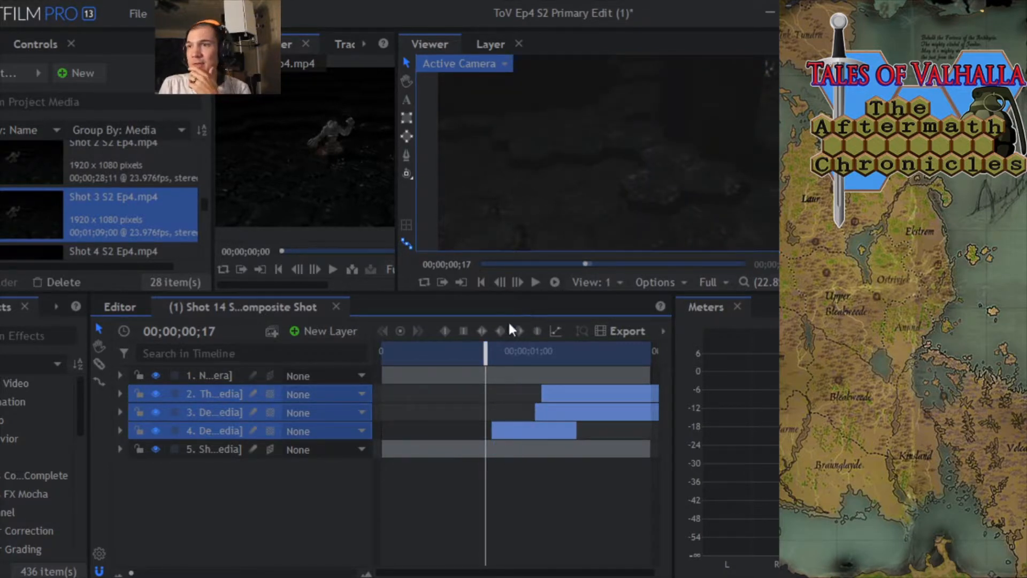
# - Check the lightning frames around 00;00;01;04 and shift the three effect media layers 3 frames earlier
pyautogui.moveTo(486, 346); pyautogui.dragTo(553, 343)
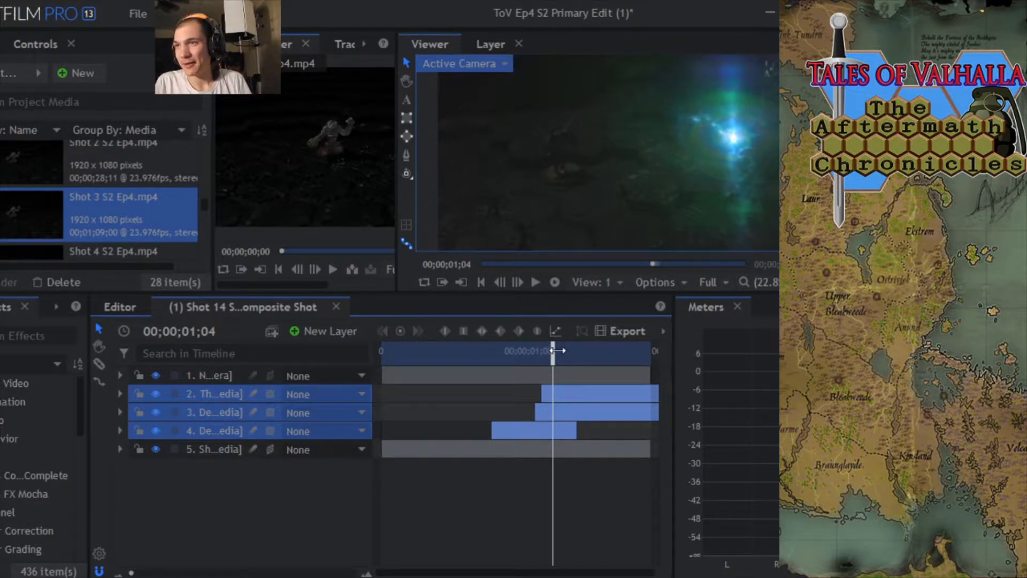
pyautogui.moveTo(557, 350)
pyautogui.mouseDown()
pyautogui.moveTo(592, 351)
pyautogui.moveTo(552, 357)
pyautogui.mouseUp()
pyautogui.click(515, 281)
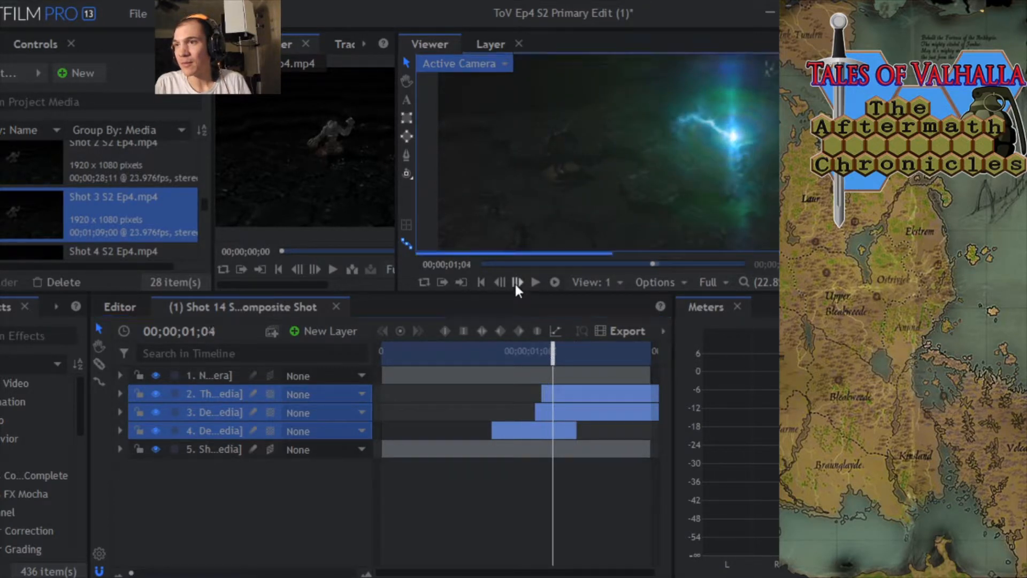
pyautogui.click(515, 282)
pyautogui.click(515, 281)
pyautogui.click(499, 281)
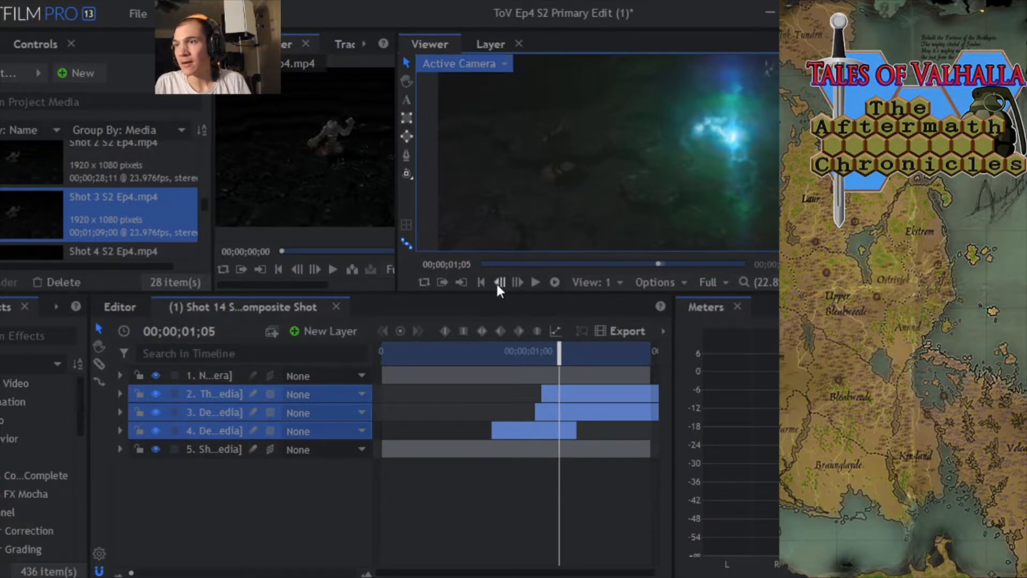
pyautogui.moveTo(589, 392); pyautogui.dragTo(573, 394)
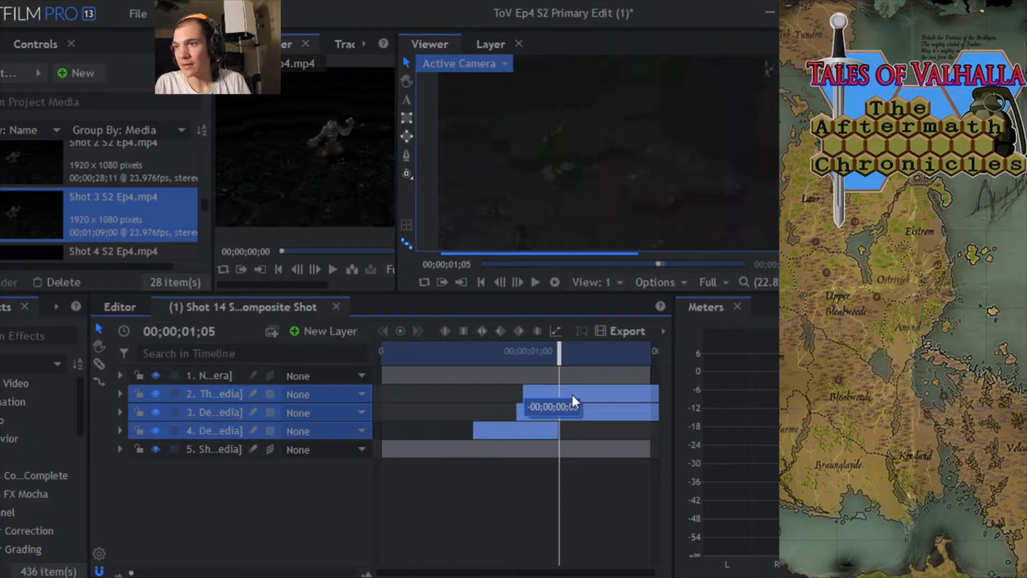
pyautogui.moveTo(559, 355)
pyautogui.mouseDown()
pyautogui.moveTo(459, 360)
pyautogui.moveTo(559, 365)
pyautogui.mouseUp()
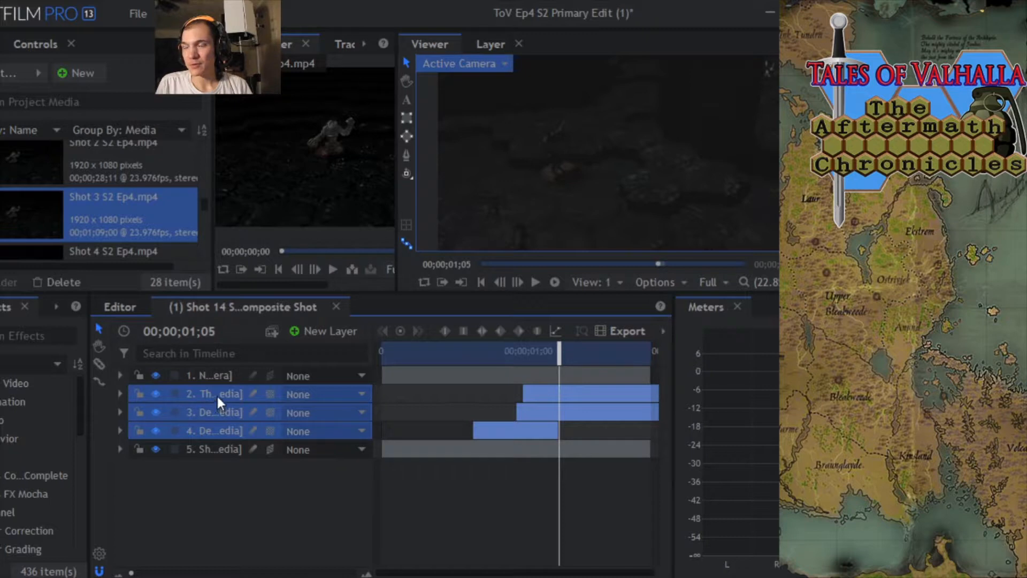
# - Examine the "The Mat…" media layer at 00;00;00;23 with the whole composite frame centred in the Viewer
pyautogui.scroll(-3, 658, 107)
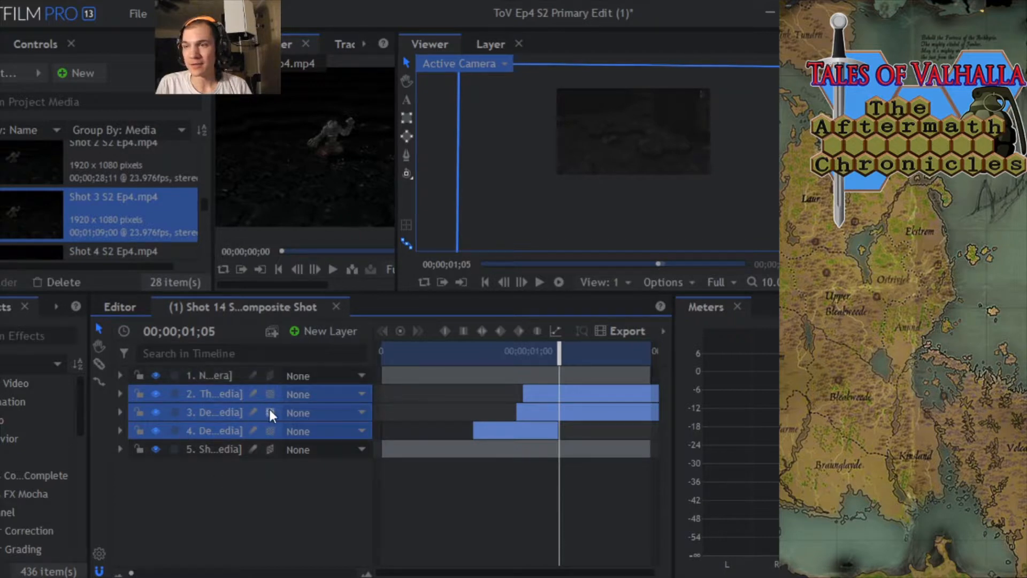
pyautogui.click(223, 394)
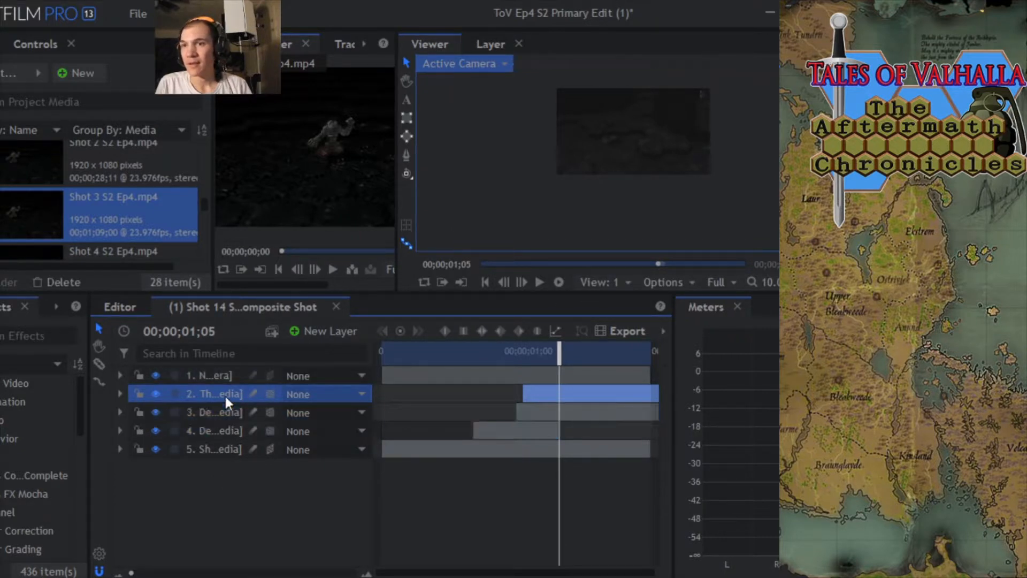
pyautogui.moveTo(557, 363); pyautogui.dragTo(520, 368)
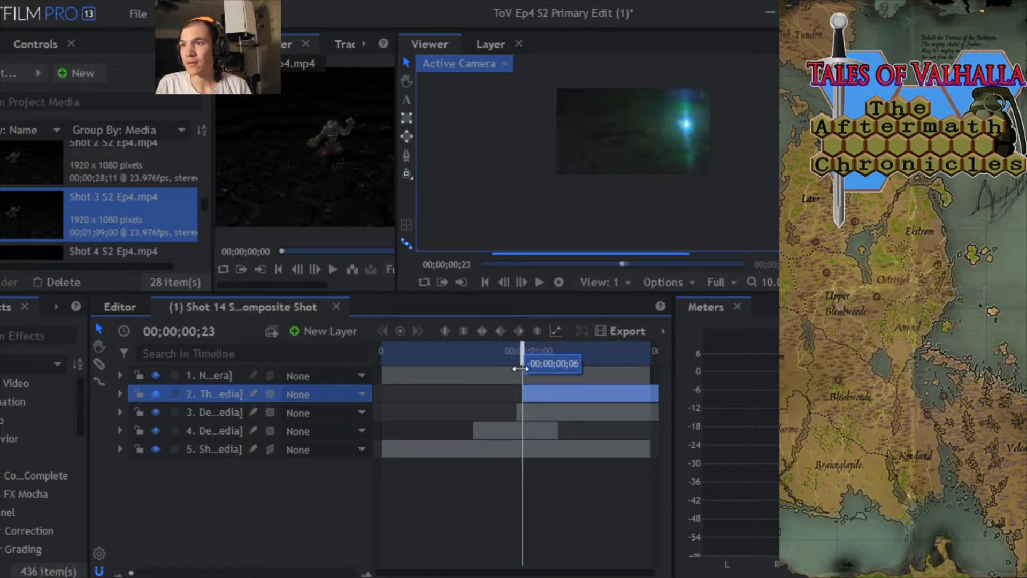
pyautogui.scroll(2, 691, 102)
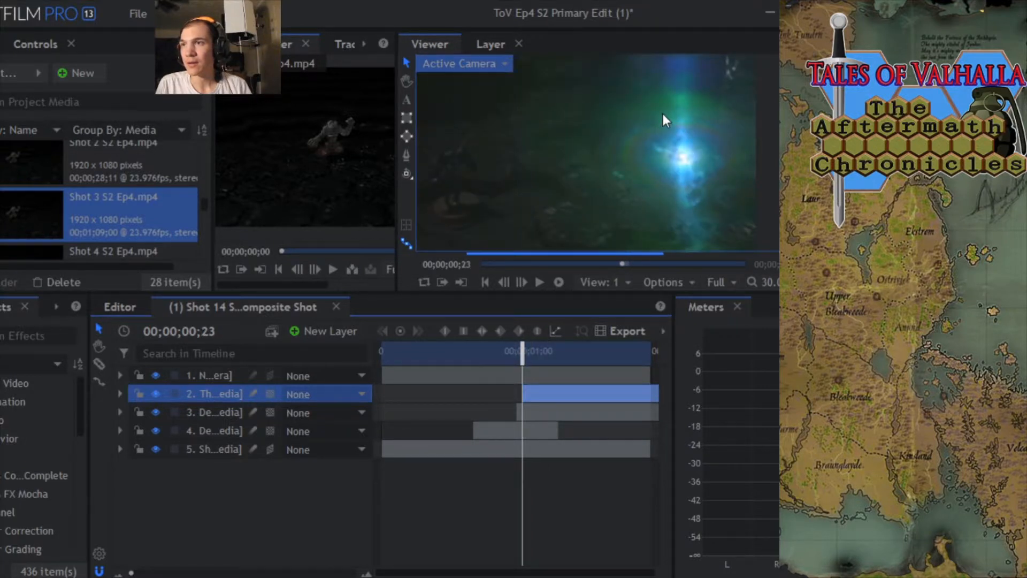
pyautogui.scroll(-1, 662, 111)
pyautogui.click(406, 81)
pyautogui.moveTo(493, 138); pyautogui.dragTo(522, 129)
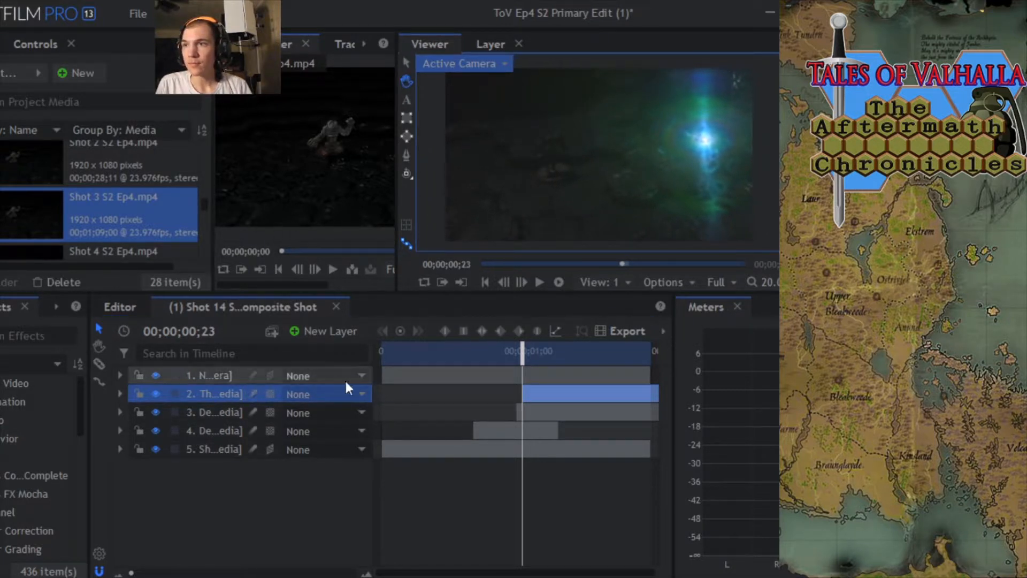
# - Inspect the camera layer and the "The Mat…" layer in turn, with a closer view of the composite
pyautogui.click(220, 375)
pyautogui.click(217, 395)
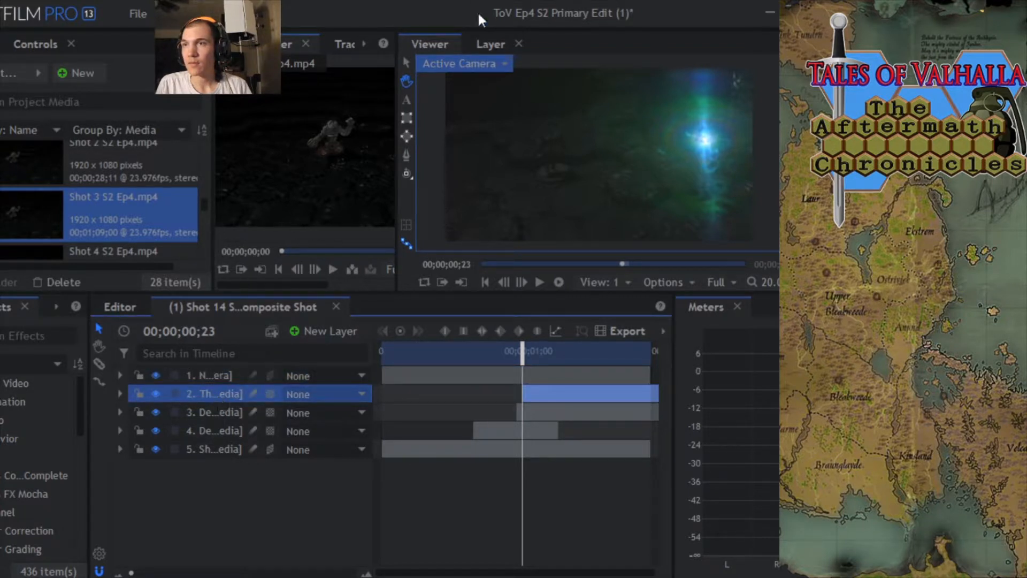
pyautogui.click(408, 61)
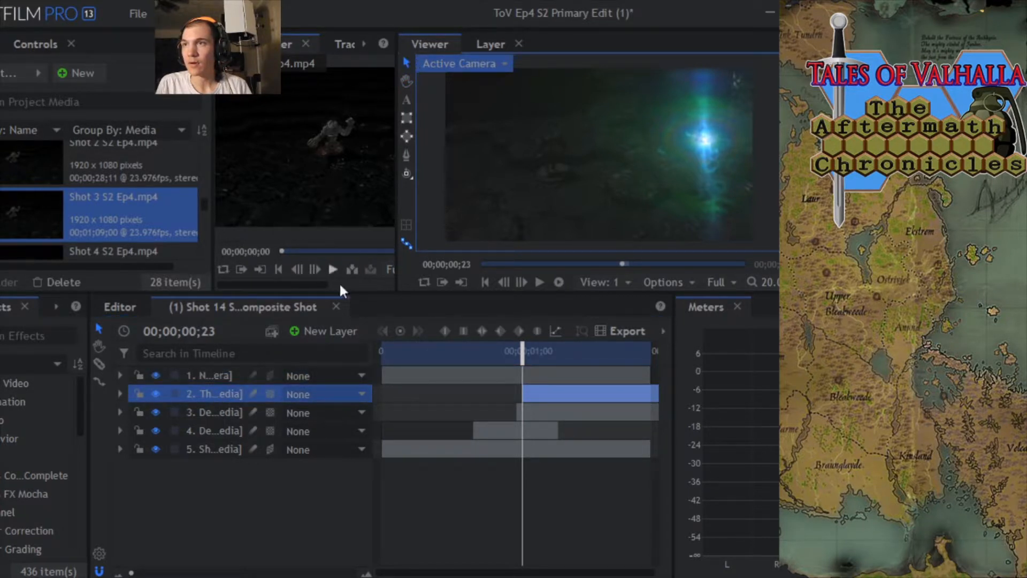
pyautogui.click(219, 376)
pyautogui.click(217, 389)
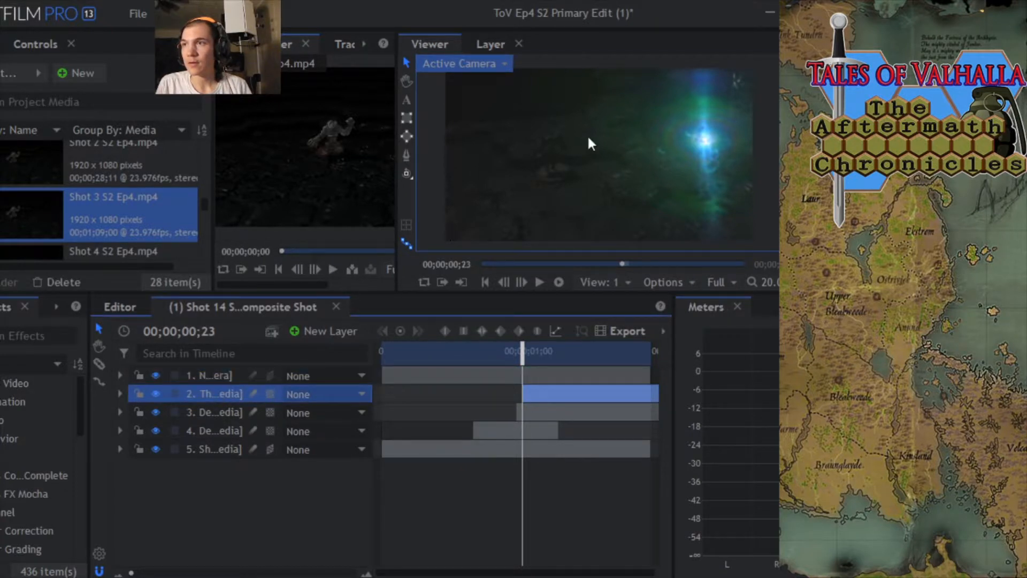
pyautogui.scroll(1, 643, 130)
pyautogui.scroll(1, 643, 130)
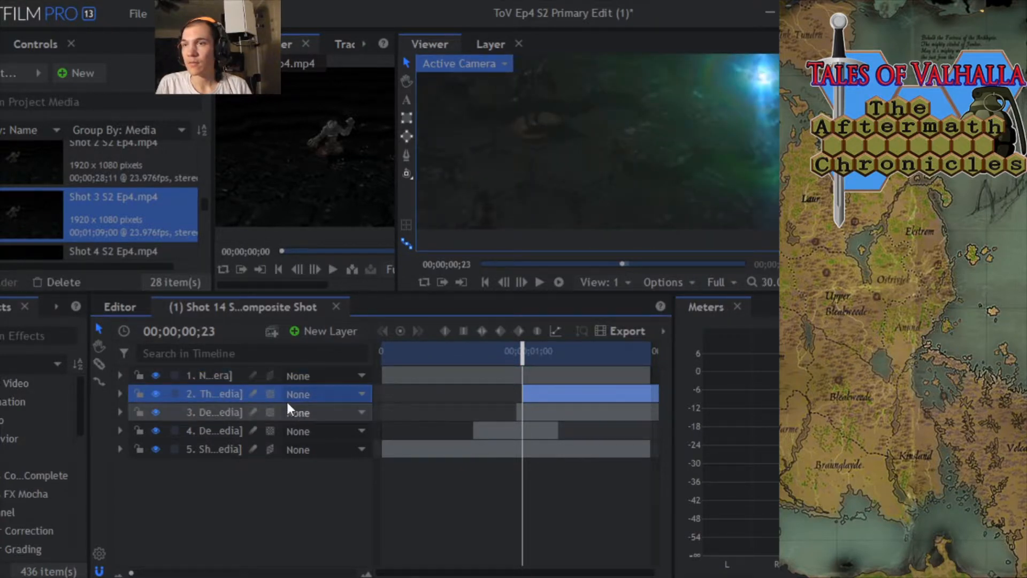
# - Inspect layer 3 and the "The Matrix Extra.mov" layer in turn, with the whole composite frame in view
pyautogui.click(215, 412)
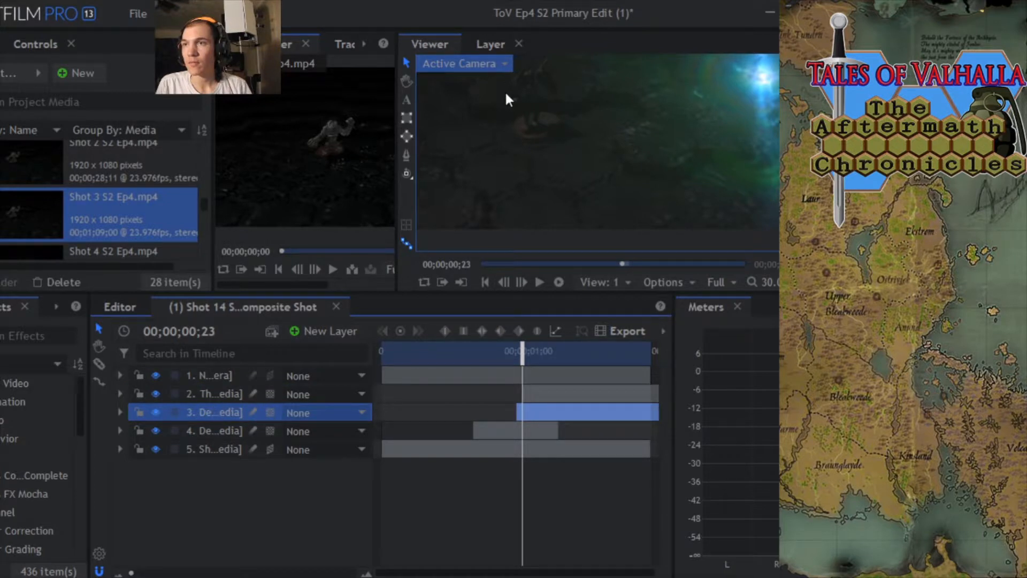
pyautogui.click(407, 81)
pyautogui.scroll(-2, 566, 156)
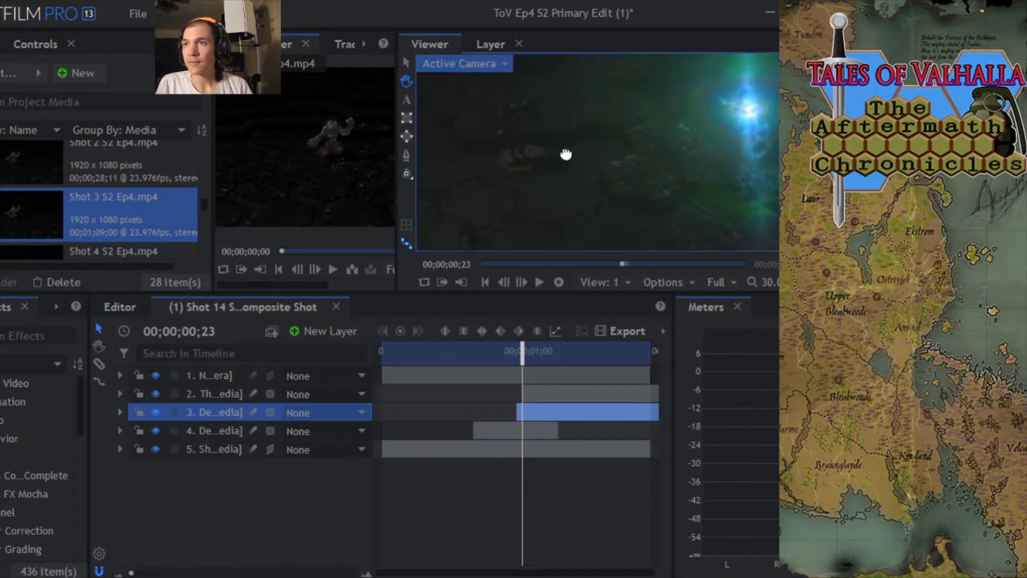
pyautogui.moveTo(566, 137); pyautogui.dragTo(594, 163)
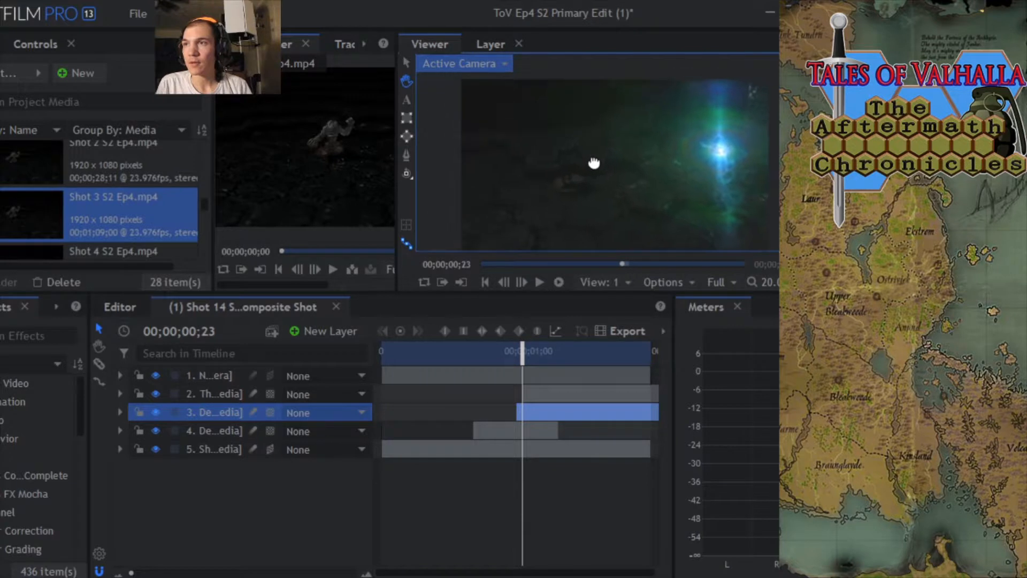
pyautogui.click(210, 395)
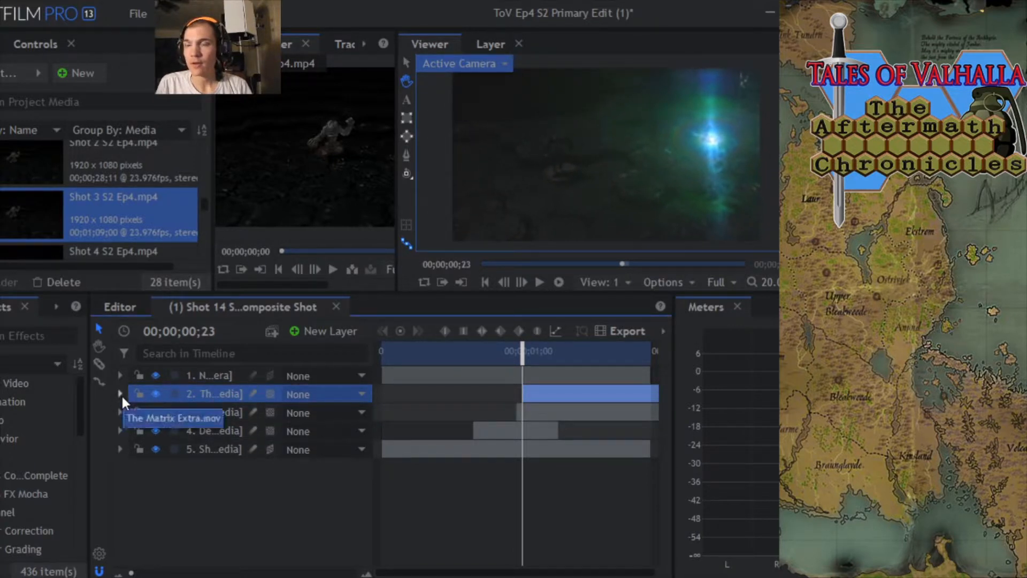
# - Hide layers 3 and 4 temporarily to check the bare footage between 00;00;00;23 and 00;00;00;17, and show both again
pyautogui.click(155, 413)
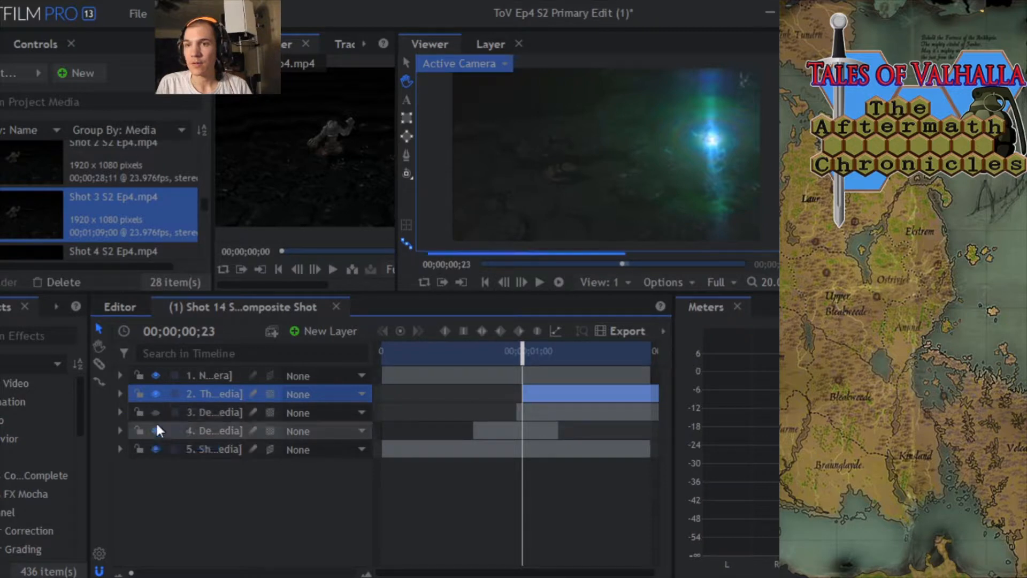
pyautogui.click(155, 428)
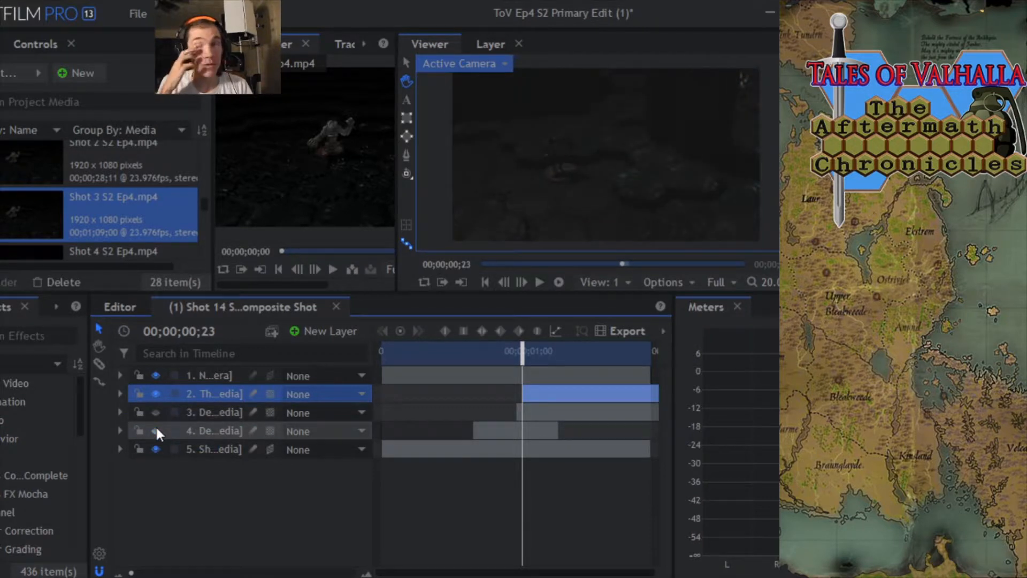
pyautogui.moveTo(522, 351); pyautogui.dragTo(486, 355)
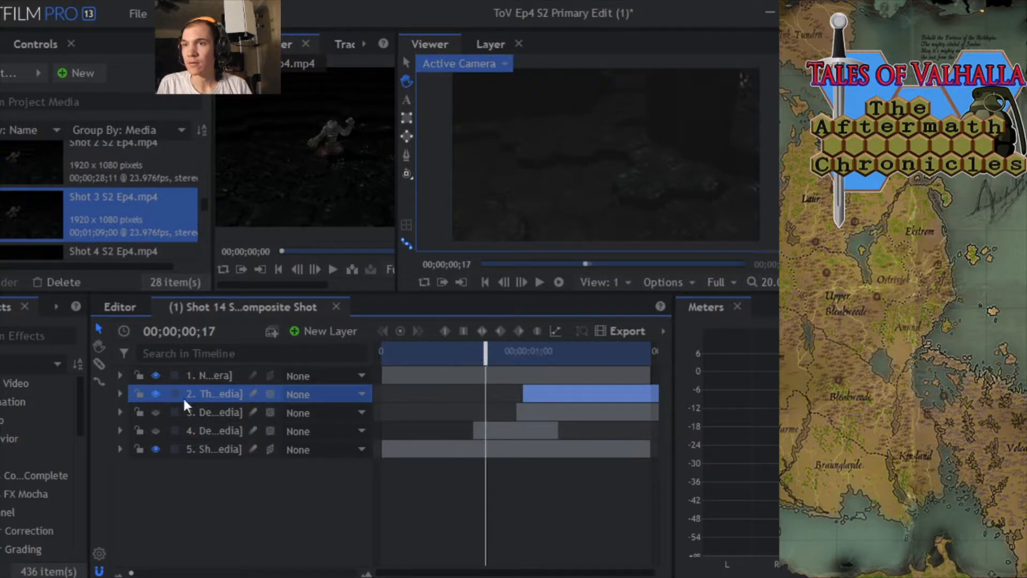
pyautogui.click(156, 431)
pyautogui.click(156, 412)
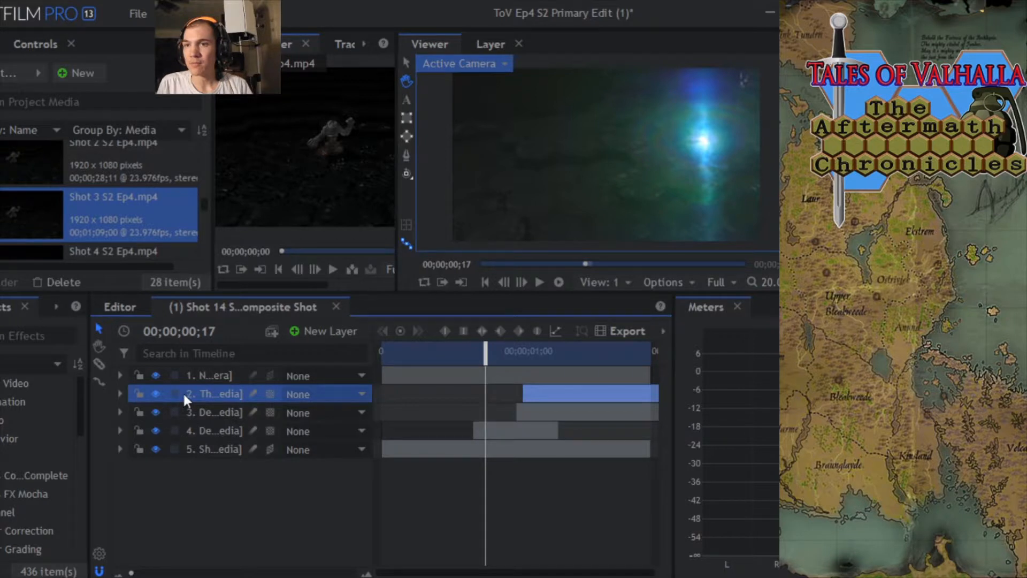
# - Isolate the layer 4 lightning effect at 00;00;01;03 by hiding media layers 2 and 3
pyautogui.moveTo(484, 353); pyautogui.dragTo(553, 357)
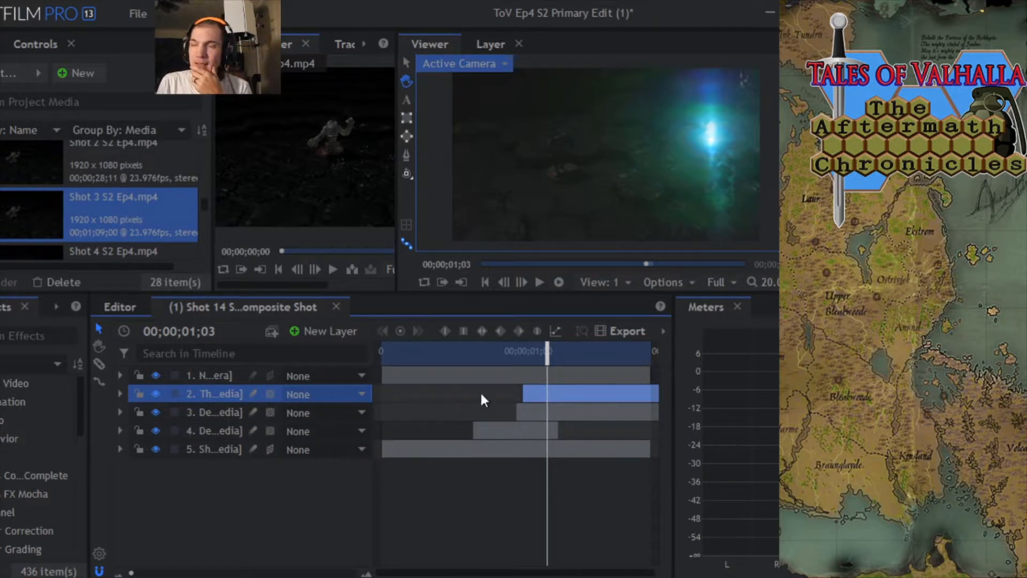
pyautogui.click(156, 394)
pyautogui.click(156, 412)
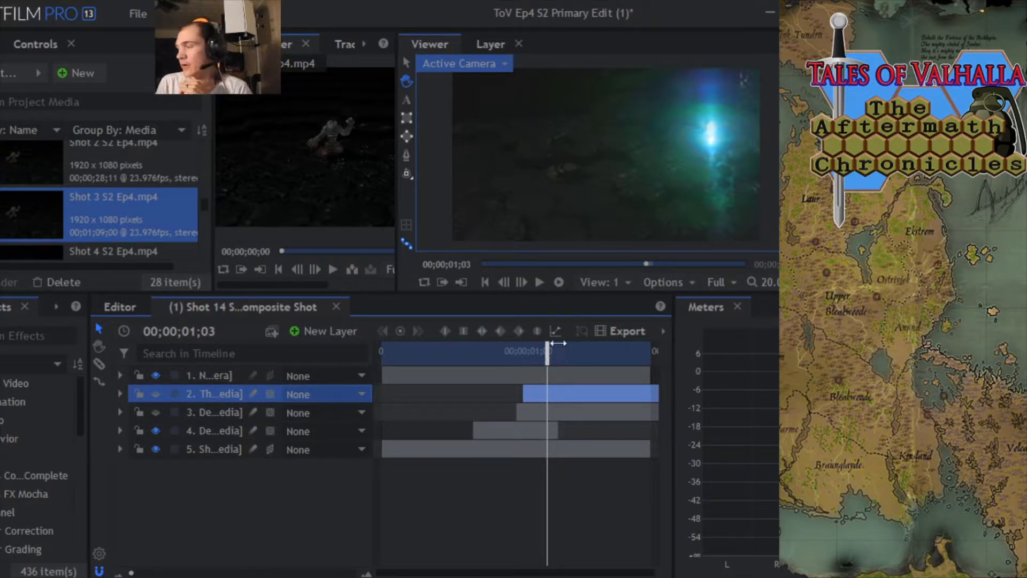
# - Expand the Transform properties of layer 4 in the timeline to expose its Position keyframes
pyautogui.click(121, 431)
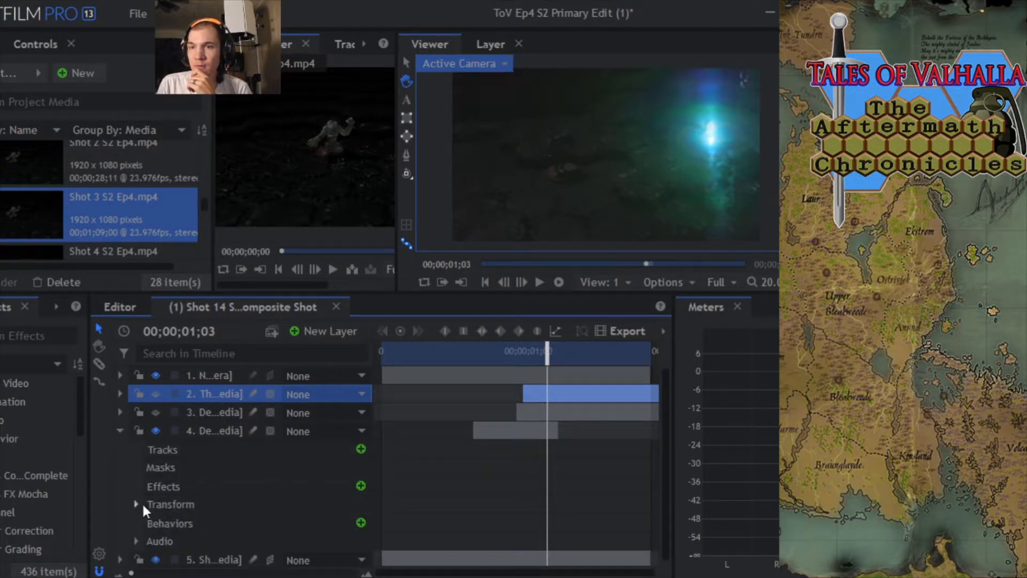
pyautogui.click(38, 43)
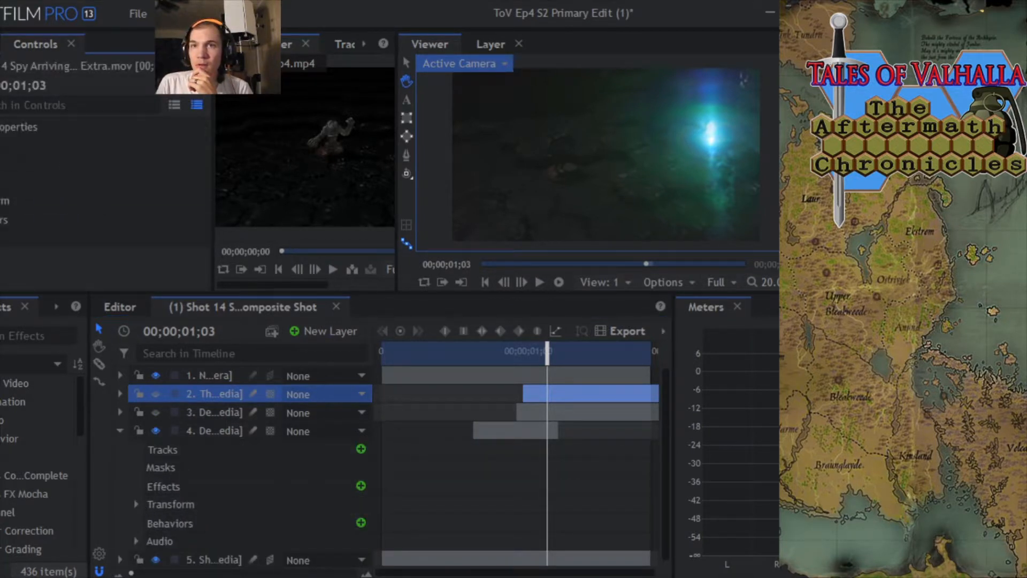
pyautogui.click(1, 201)
pyautogui.scroll(-2, 1, 209)
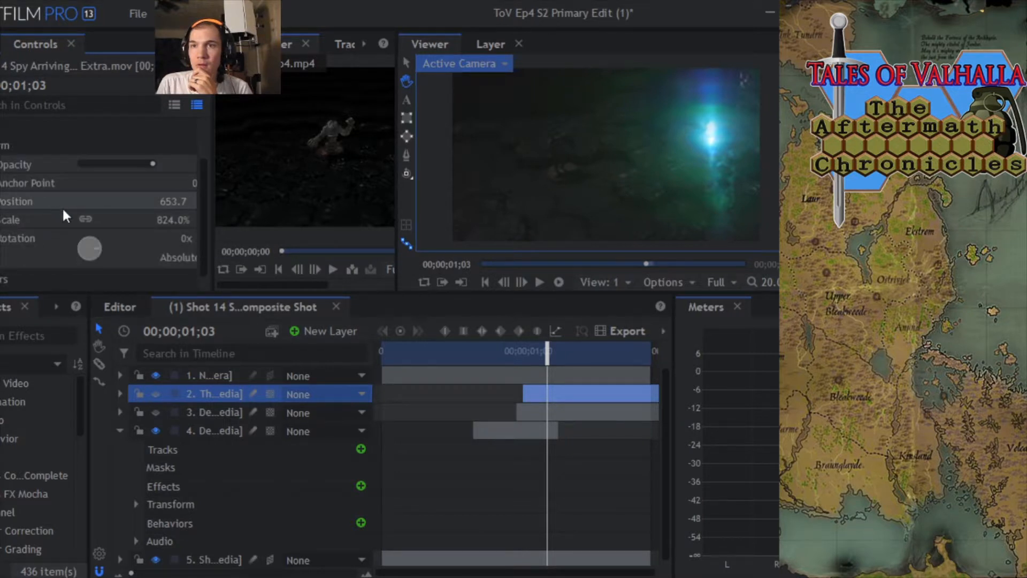
pyautogui.scroll(2, 95, 209)
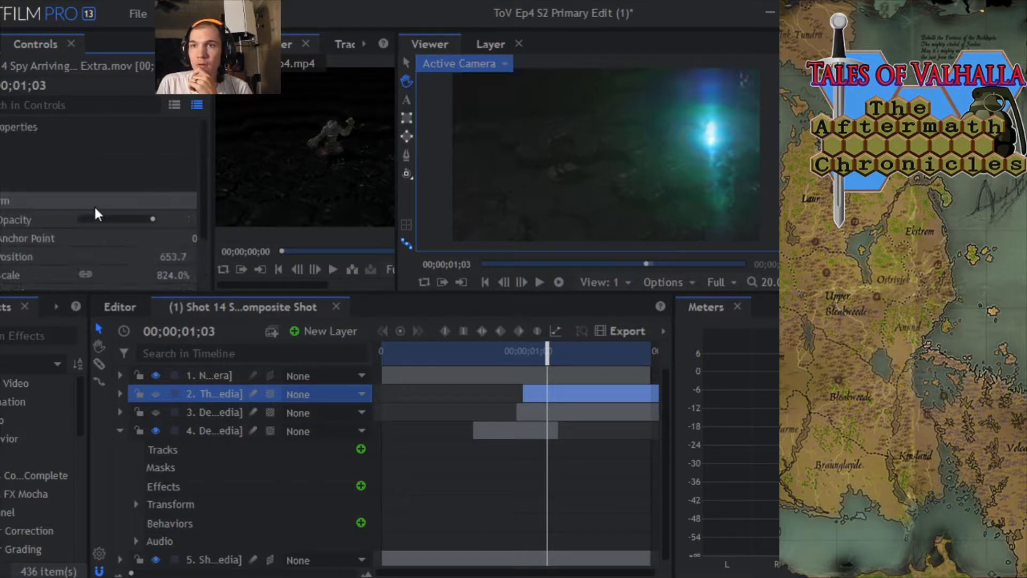
pyautogui.click(0, 201)
pyautogui.click(137, 504)
pyautogui.scroll(-1, 283, 472)
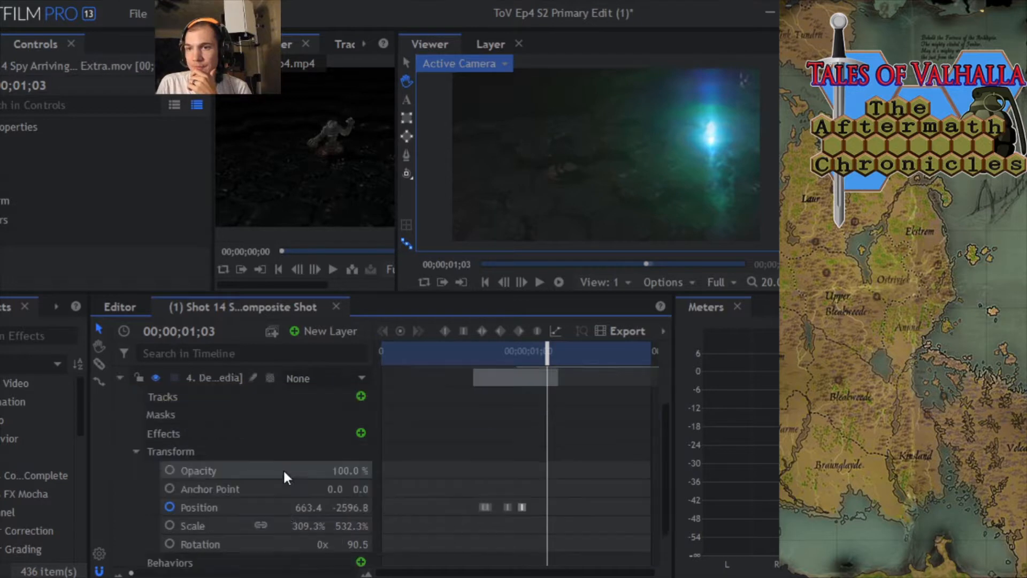
pyautogui.scroll(-1, 284, 469)
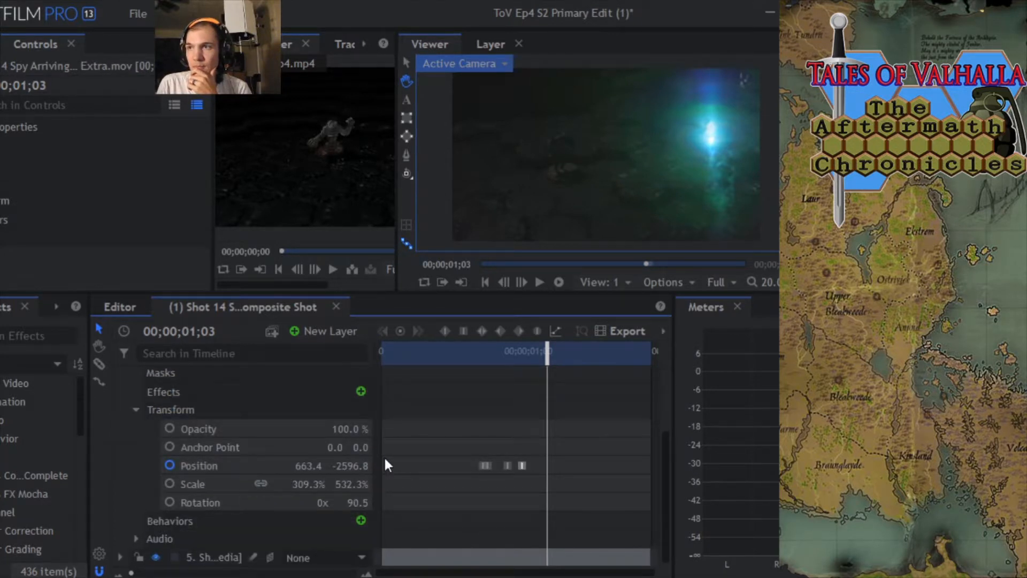
# - Remove all of layer 4's Position keyframes while at frame 00;00;00;20
pyautogui.moveTo(548, 351); pyautogui.dragTo(503, 362)
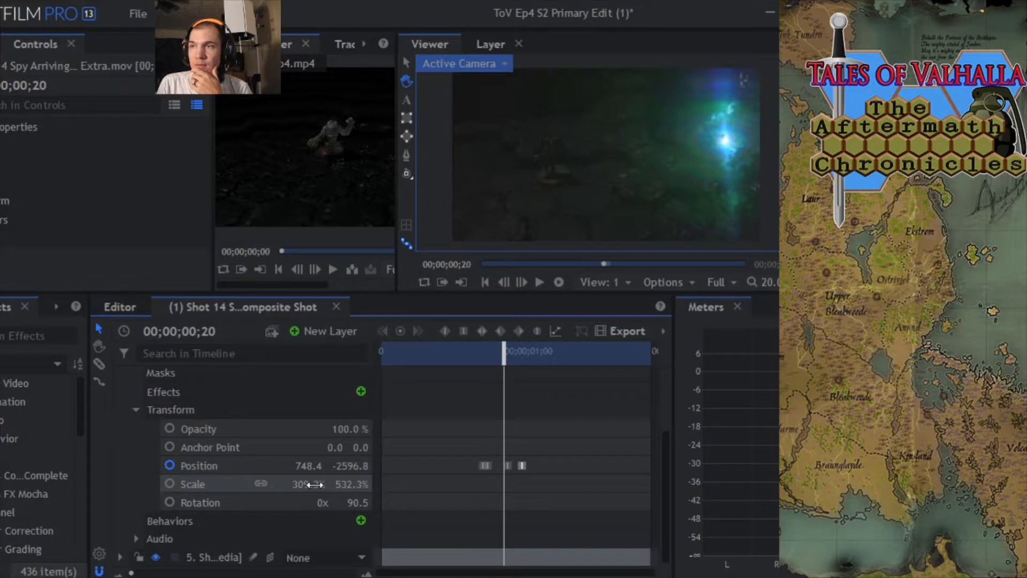
pyautogui.click(509, 465)
pyautogui.moveTo(465, 471); pyautogui.dragTo(464, 470)
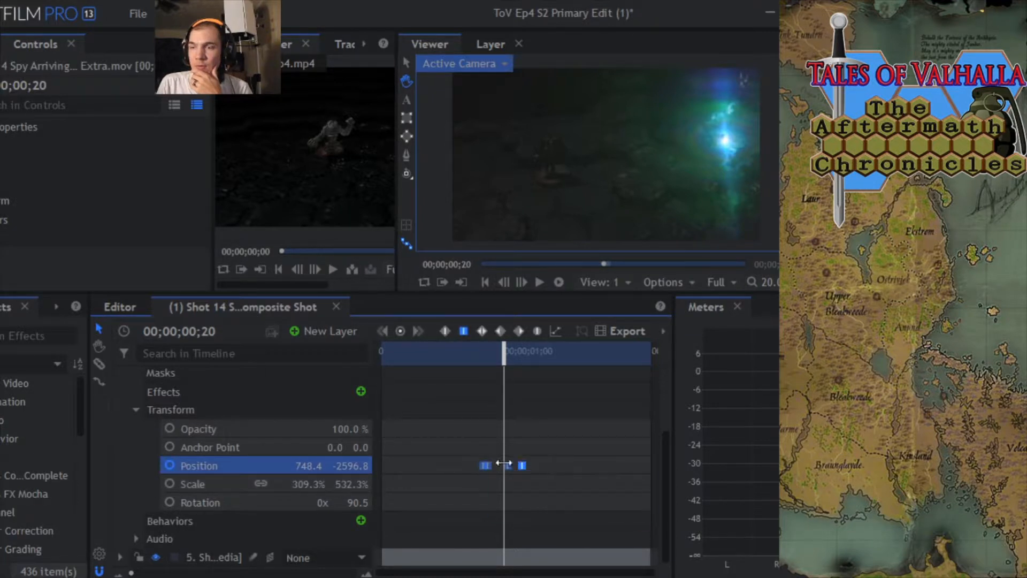
pyautogui.rightClick(480, 463)
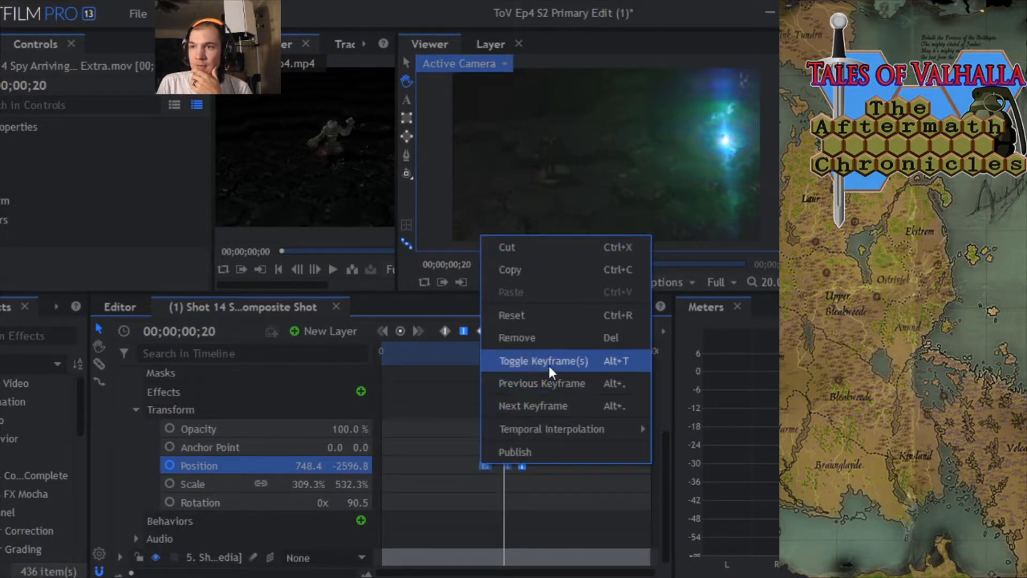
pyautogui.click(540, 338)
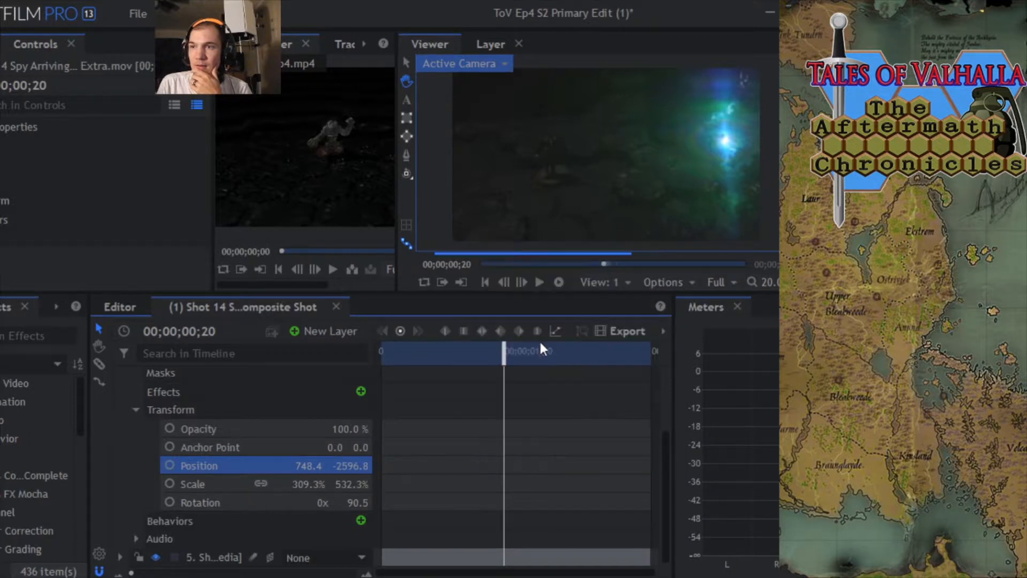
# - Check layer 4's lightning effect at several frames between 00;00;00;14 and 00;00;01;00, finishing at 00;00;00;19
pyautogui.moveTo(503, 362); pyautogui.dragTo(465, 399)
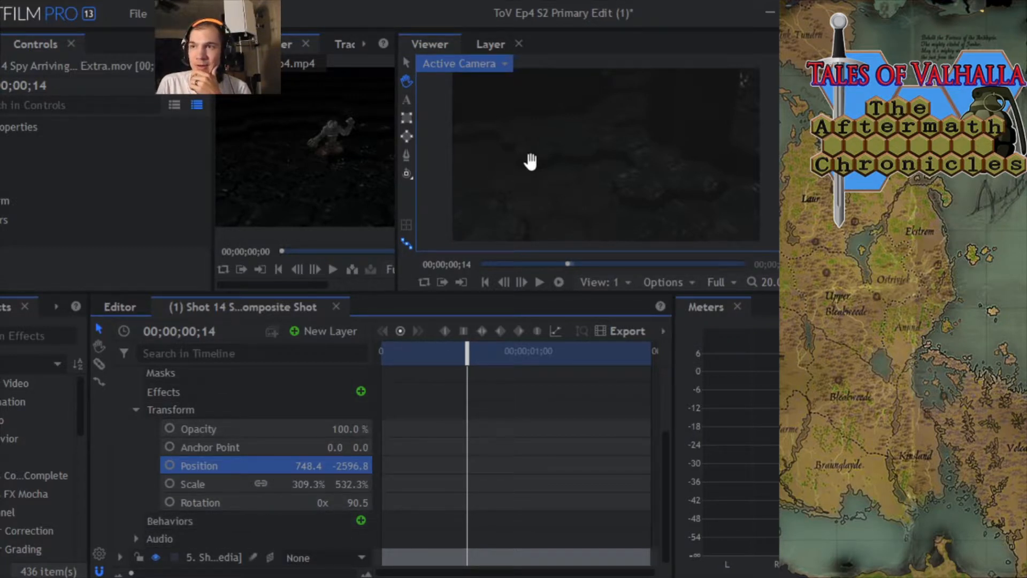
pyautogui.click(528, 363)
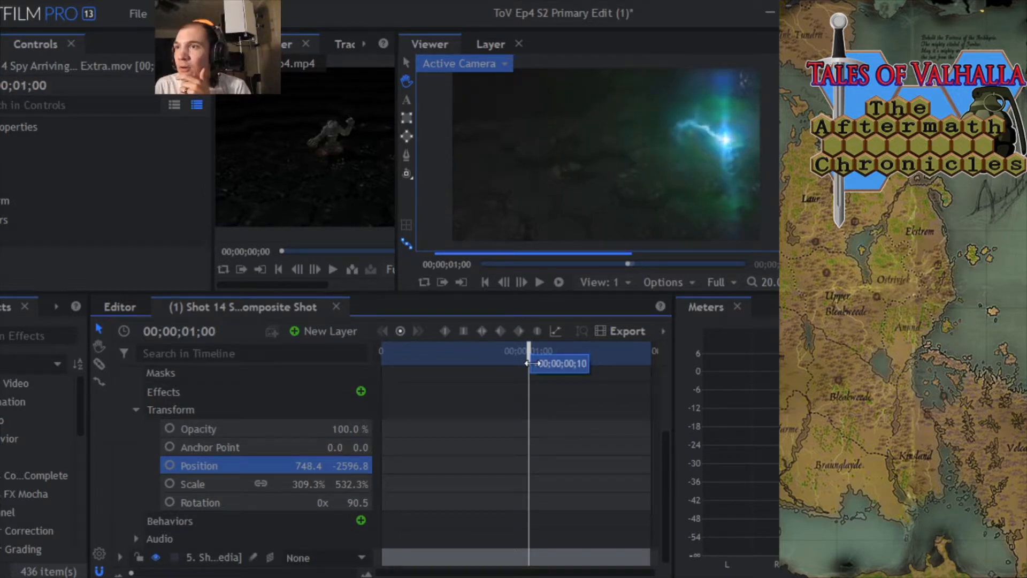
pyautogui.moveTo(528, 364); pyautogui.dragTo(498, 364)
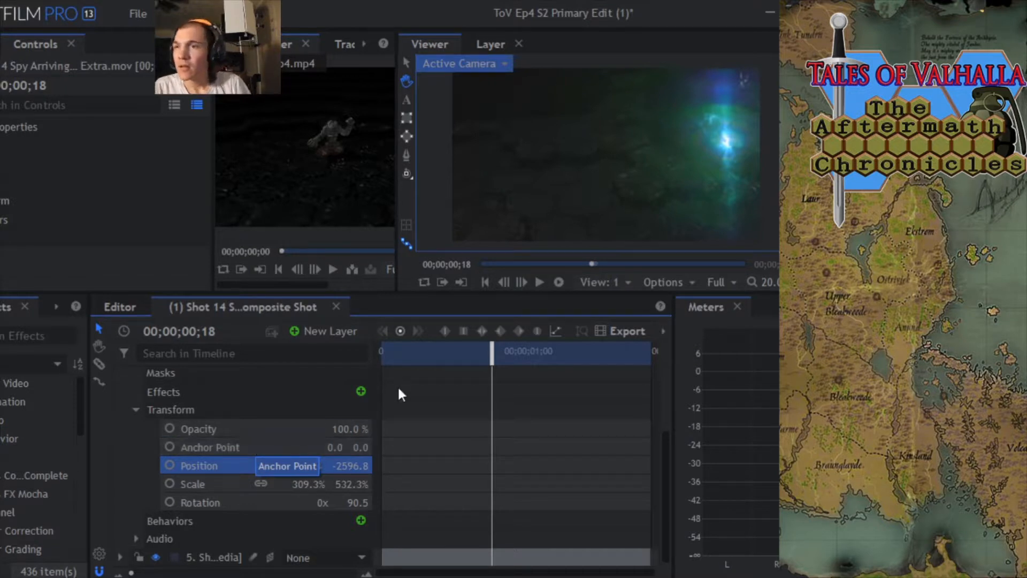
pyautogui.moveTo(492, 351); pyautogui.dragTo(517, 352)
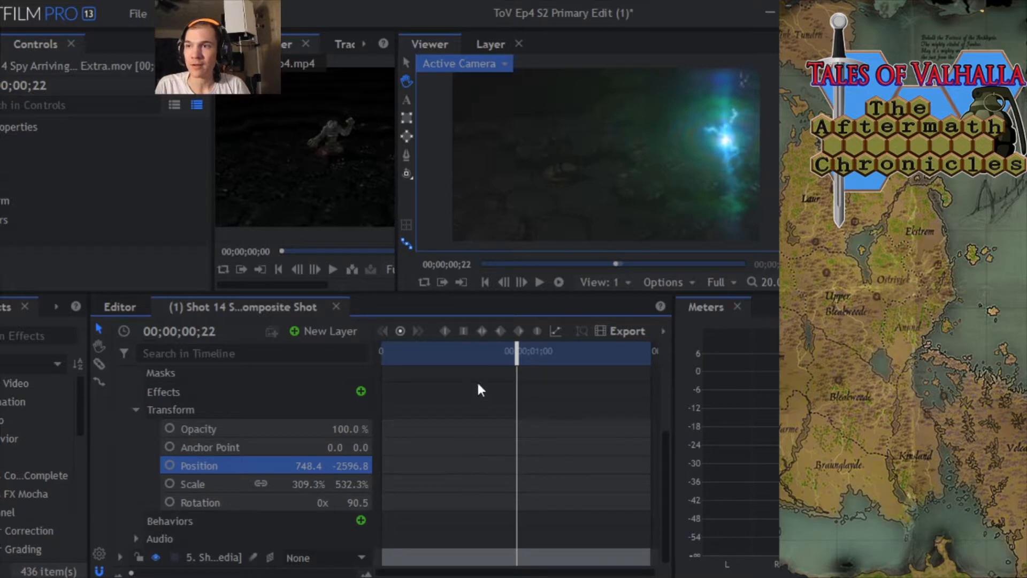
pyautogui.moveTo(517, 352); pyautogui.dragTo(498, 367)
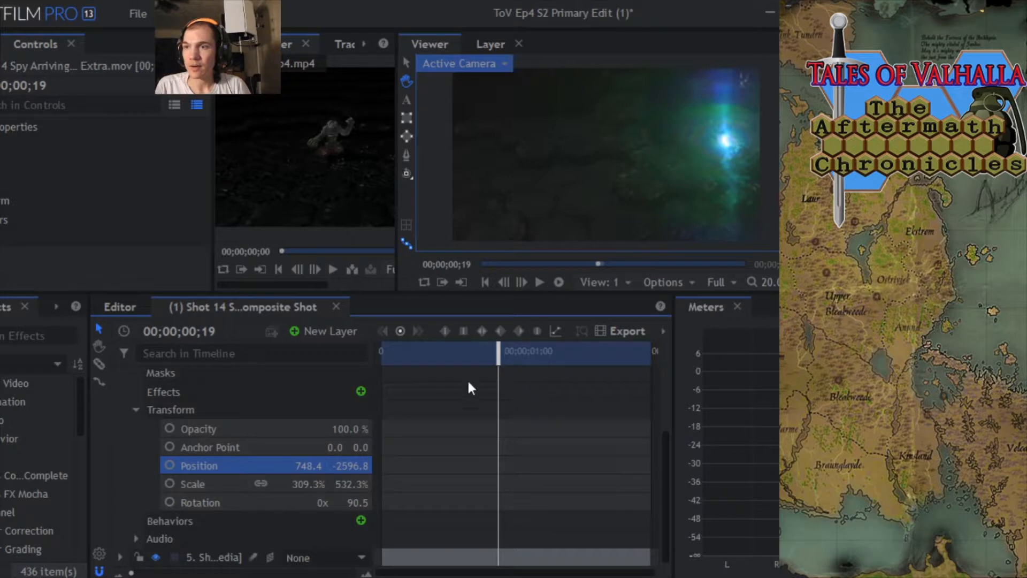
# - Move layer 4's effect toward the middle of the frame by setting its Position to about -1.5, -2167.8
pyautogui.moveTo(664, 439); pyautogui.dragTo(649, 416)
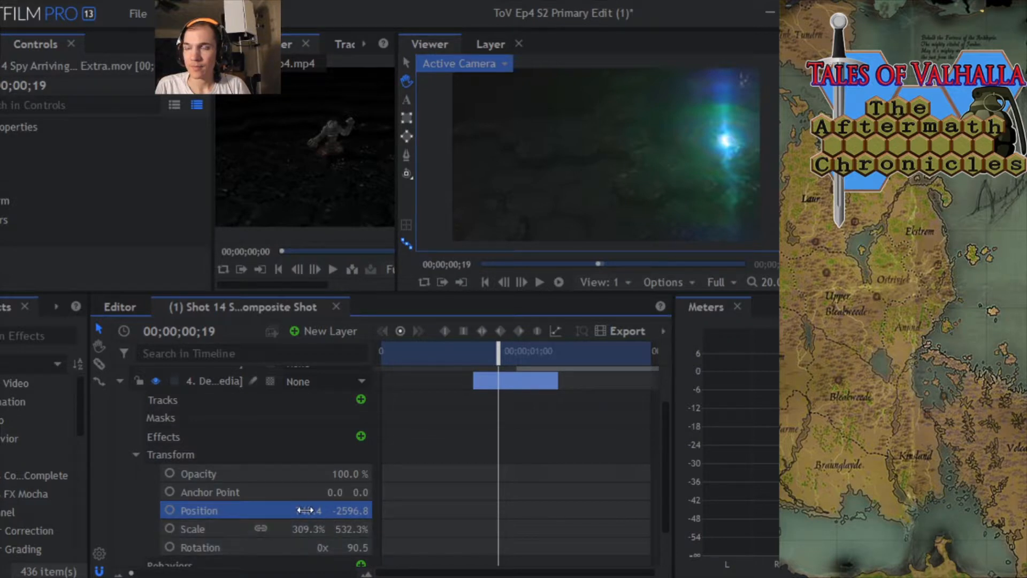
pyautogui.moveTo(305, 510); pyautogui.dragTo(100, 510)
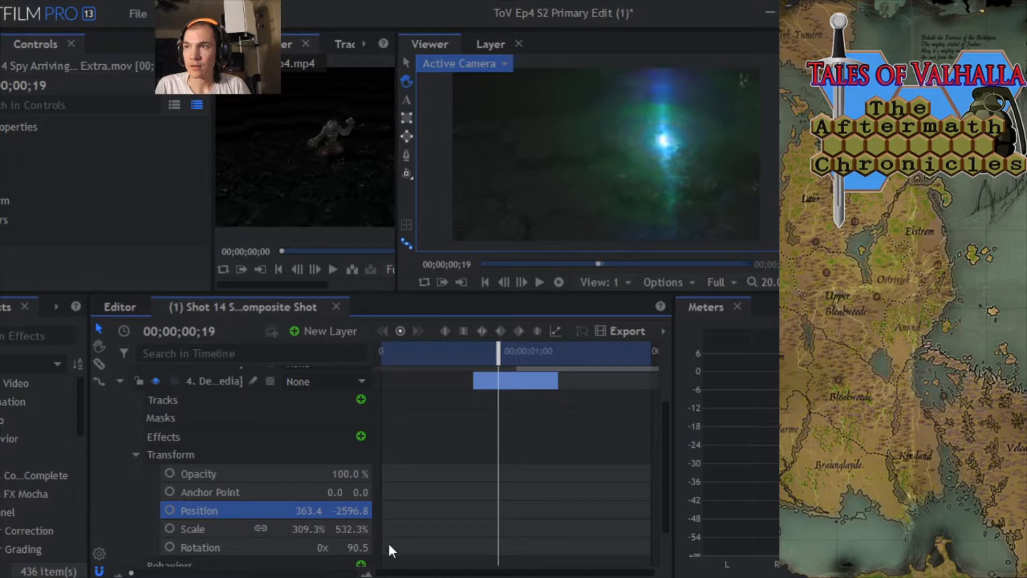
pyautogui.moveTo(350, 511); pyautogui.dragTo(275, 510)
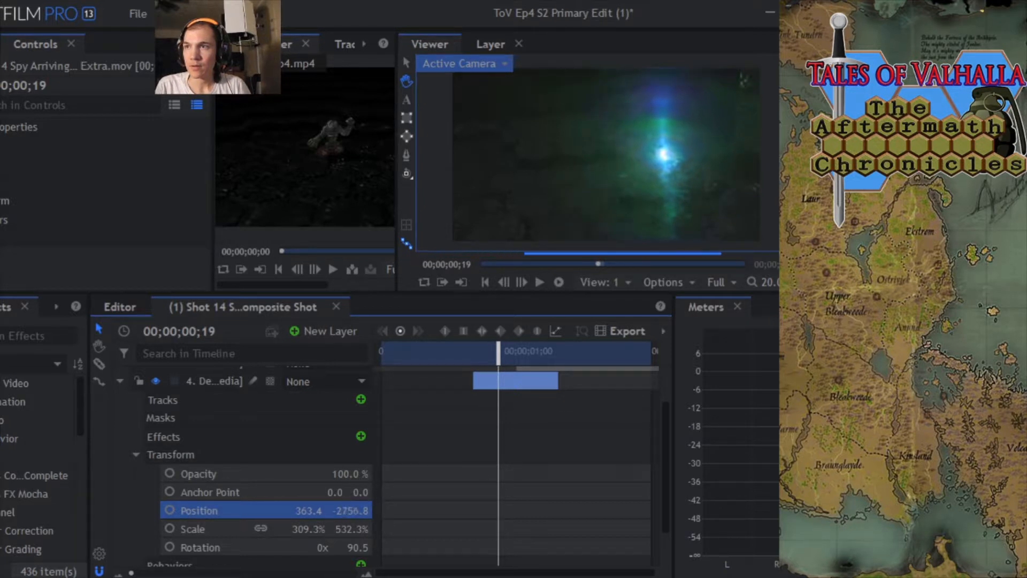
pyautogui.moveTo(305, 511); pyautogui.dragTo(98, 510)
# - Scale layer 4 down to 146.9% by 252.9% and set its vertical Position to -1381.8
pyautogui.moveTo(298, 530)
pyautogui.mouseDown()
pyautogui.moveTo(275, 530)
pyautogui.moveTo(350, 513)
pyautogui.moveTo(315, 529)
pyautogui.mouseUp()
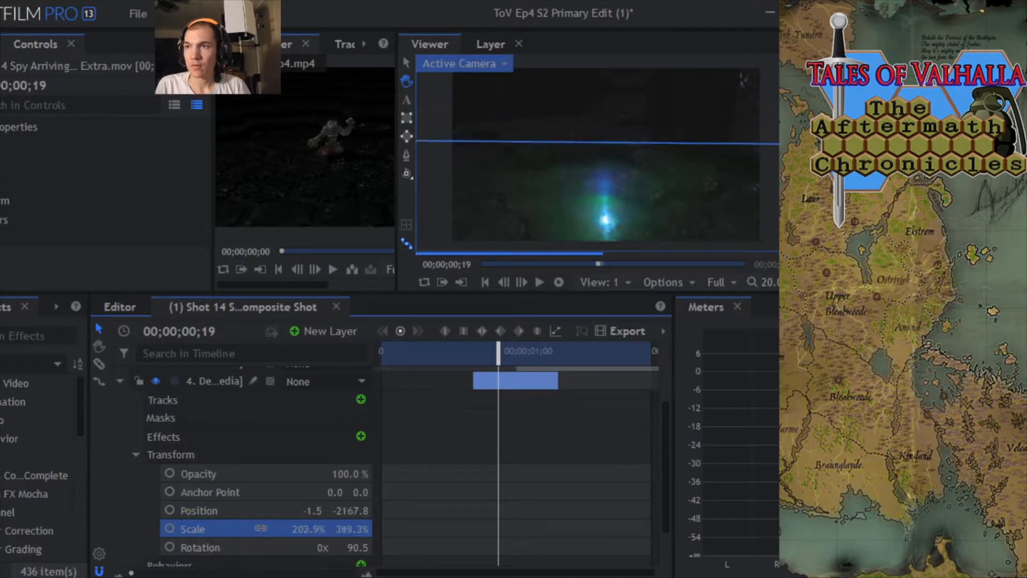
pyautogui.moveTo(333, 510); pyautogui.dragTo(363, 510)
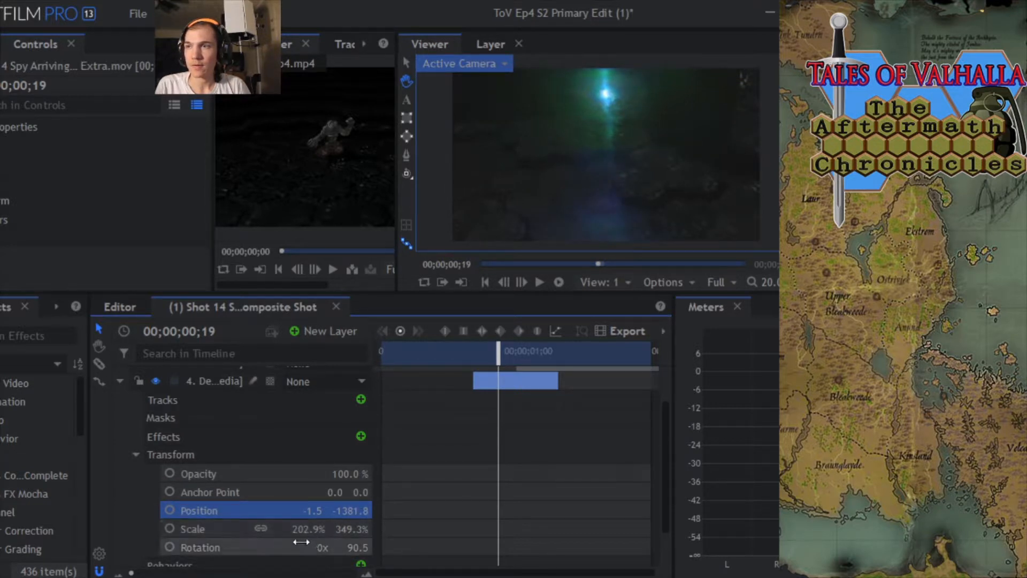
pyautogui.moveTo(307, 528); pyautogui.dragTo(351, 531)
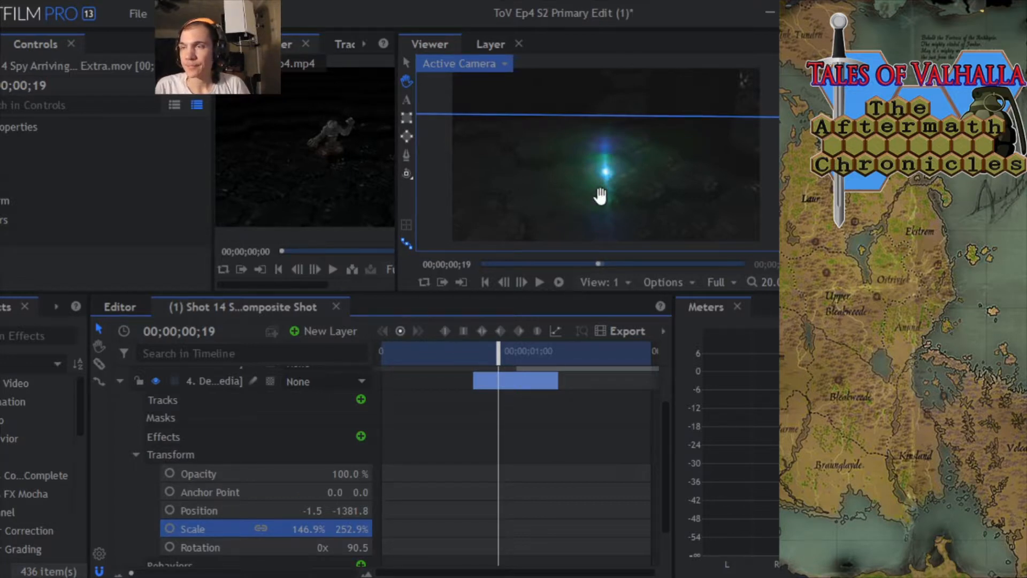
# - Reposition layer 4's effect in the Viewer to -101.5, -1281.8 and check it in a closer view
pyautogui.moveTo(548, 204); pyautogui.dragTo(505, 144)
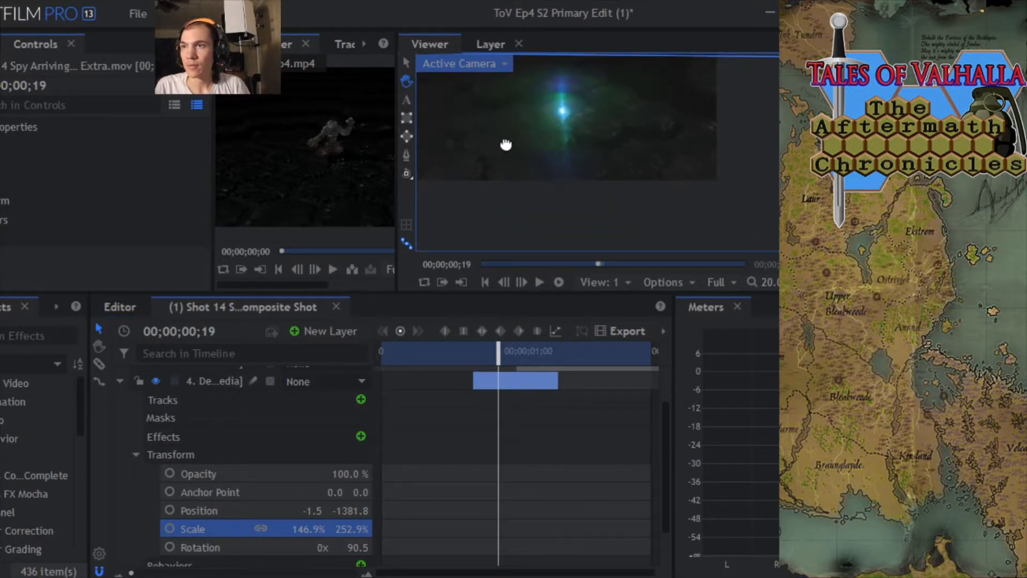
pyautogui.scroll(-2, 506, 144)
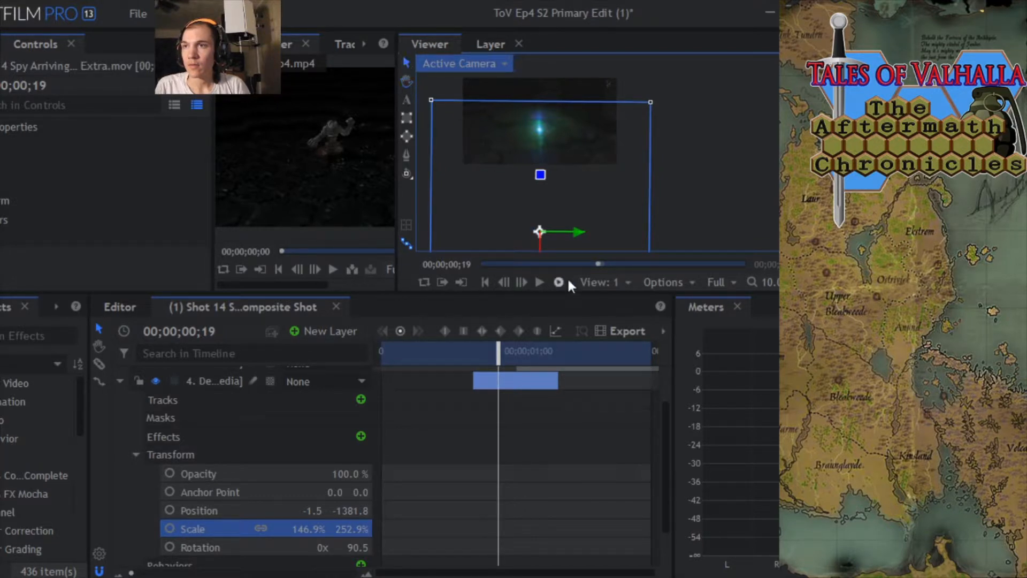
pyautogui.moveTo(537, 231); pyautogui.dragTo(528, 223)
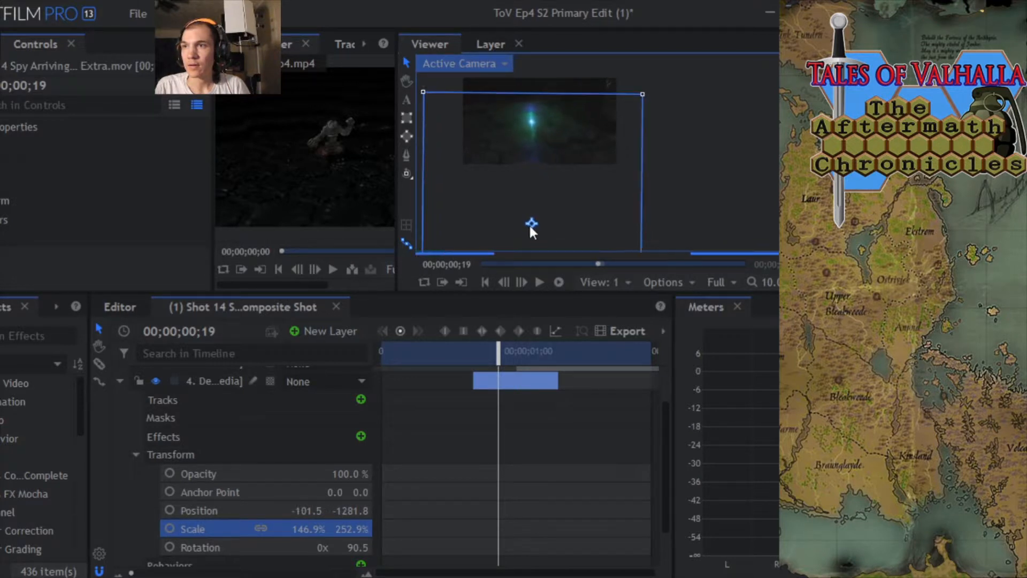
pyautogui.click(406, 84)
pyautogui.scroll(2, 546, 191)
pyautogui.moveTo(646, 242); pyautogui.dragTo(660, 267)
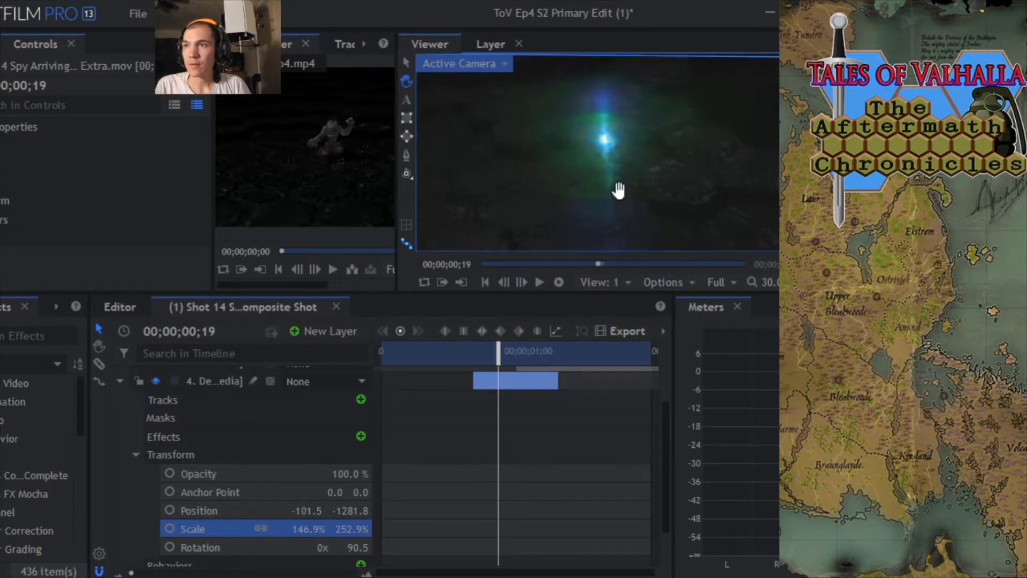
# - At 00;00;00;20, shift layer 4's lightning effect horizontally in the Viewer to a Position of about -281.5, -1281.8
pyautogui.moveTo(508, 356)
pyautogui.mouseDown()
pyautogui.moveTo(519, 357)
pyautogui.moveTo(489, 359)
pyautogui.moveTo(501, 359)
pyautogui.mouseUp()
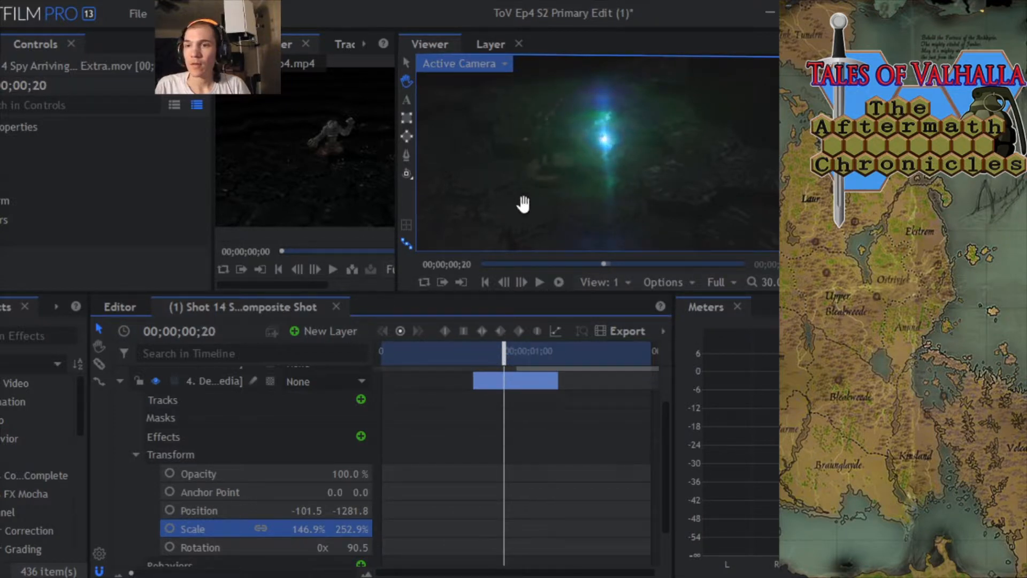
pyautogui.scroll(-2, 488, 166)
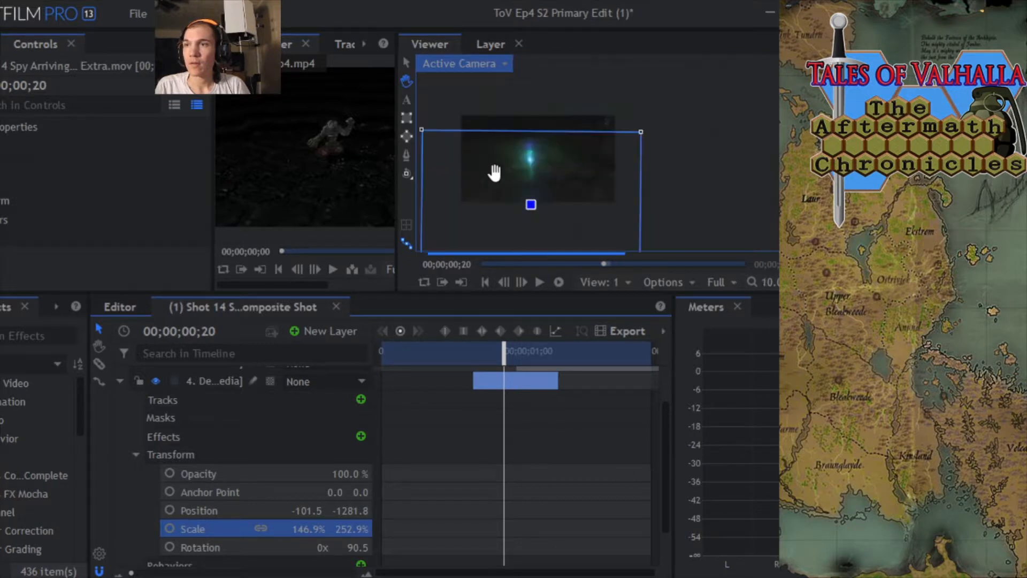
pyautogui.moveTo(498, 213); pyautogui.dragTo(514, 169)
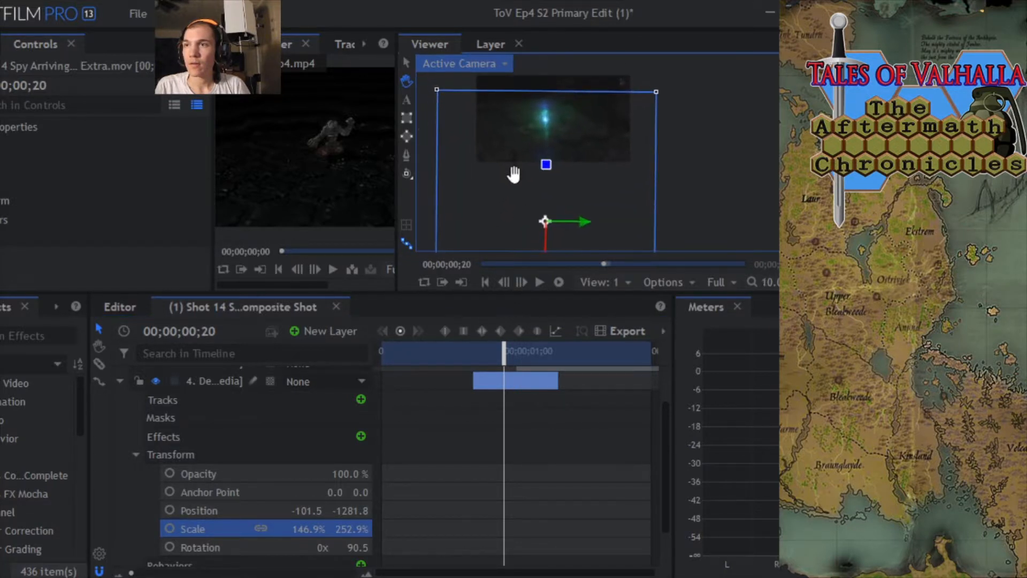
pyautogui.scroll(1, 514, 171)
pyautogui.scroll(-1, 514, 171)
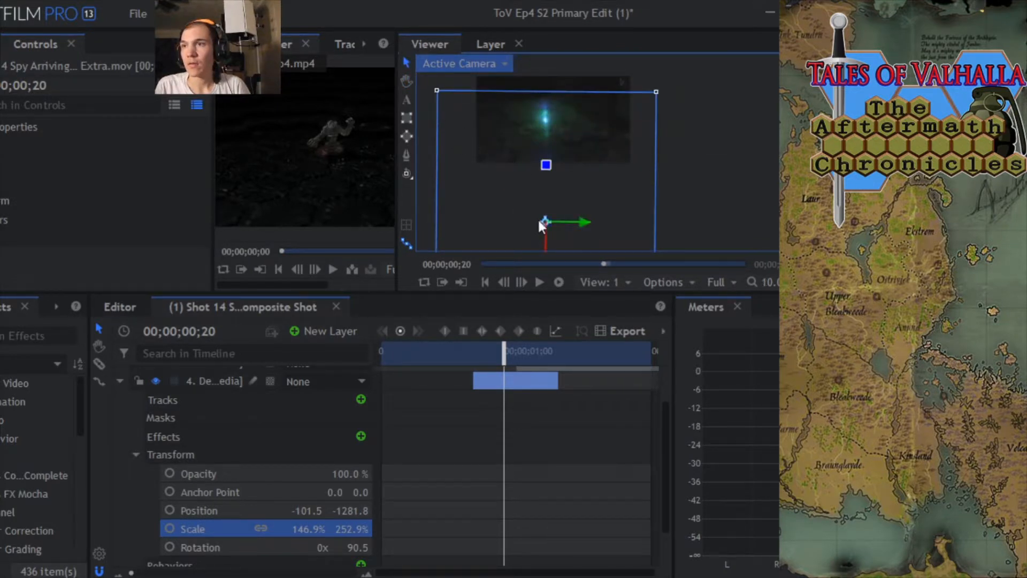
pyautogui.moveTo(546, 222); pyautogui.dragTo(530, 222)
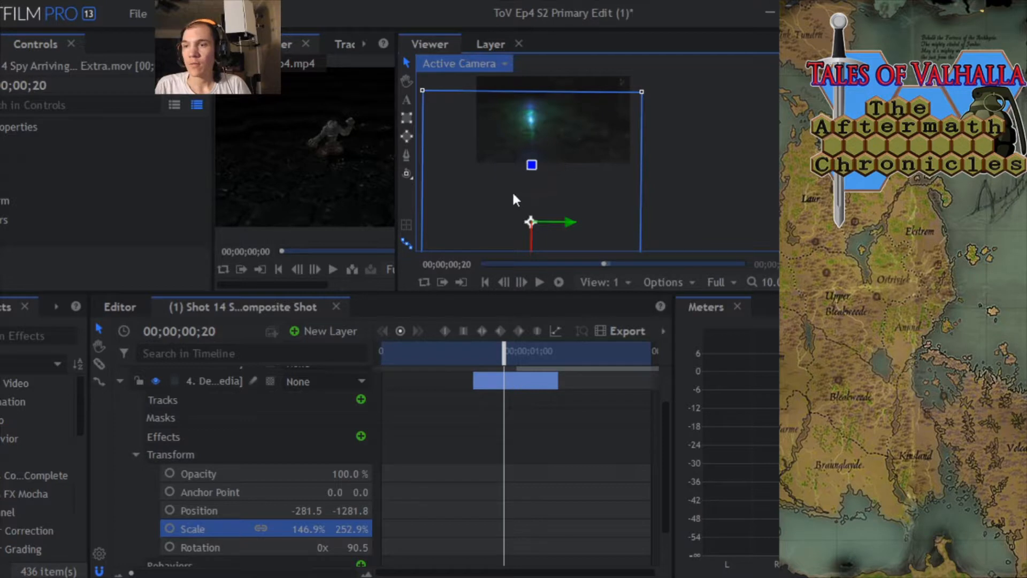
# - Enlarge layer 4 to about 156.9% by 269.7%, reposition it to about -282.7, -1405.9, and check it in a closer view
pyautogui.moveTo(642, 92); pyautogui.dragTo(648, 83)
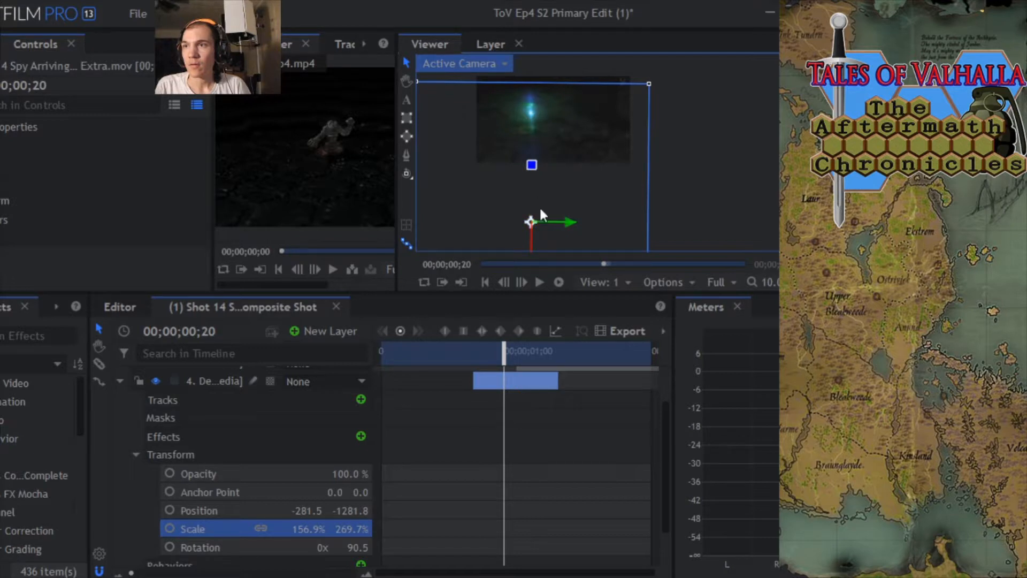
pyautogui.click(406, 82)
pyautogui.moveTo(727, 174); pyautogui.dragTo(706, 137)
pyautogui.click(405, 64)
pyautogui.moveTo(510, 218); pyautogui.dragTo(511, 228)
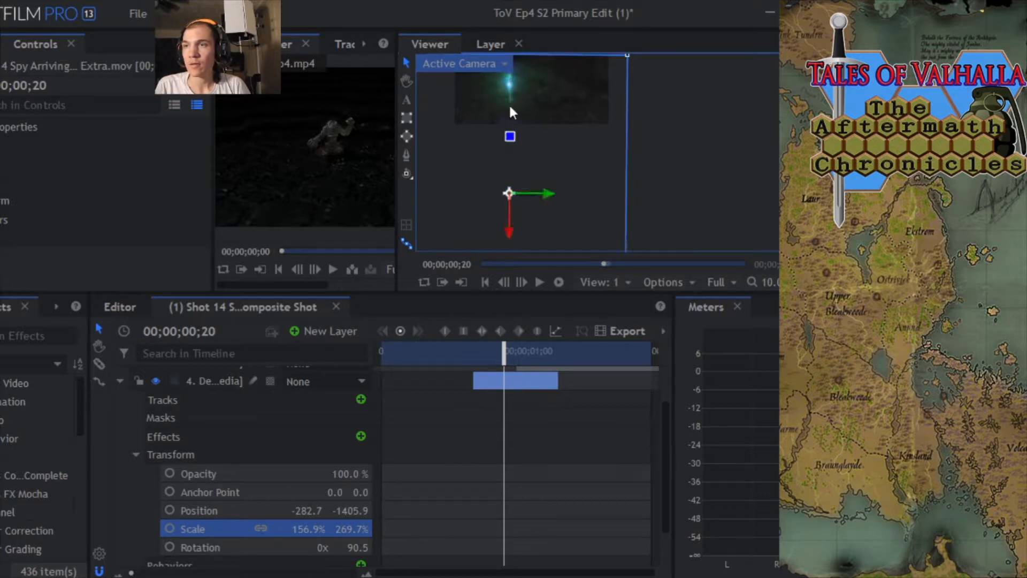
pyautogui.click(406, 81)
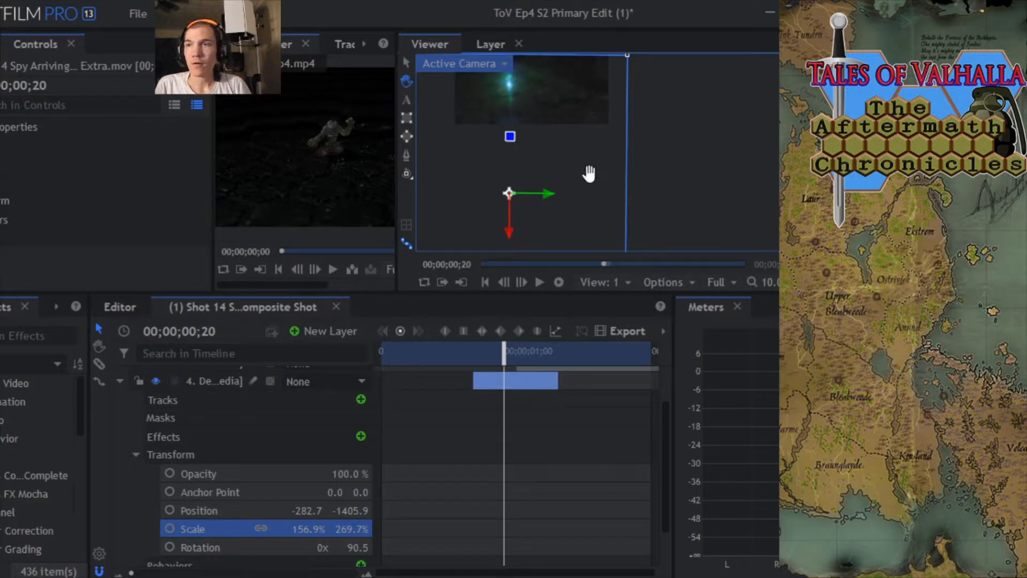
pyautogui.scroll(2, 589, 174)
pyautogui.moveTo(531, 136); pyautogui.dragTo(685, 243)
pyautogui.moveTo(664, 162); pyautogui.dragTo(637, 181)
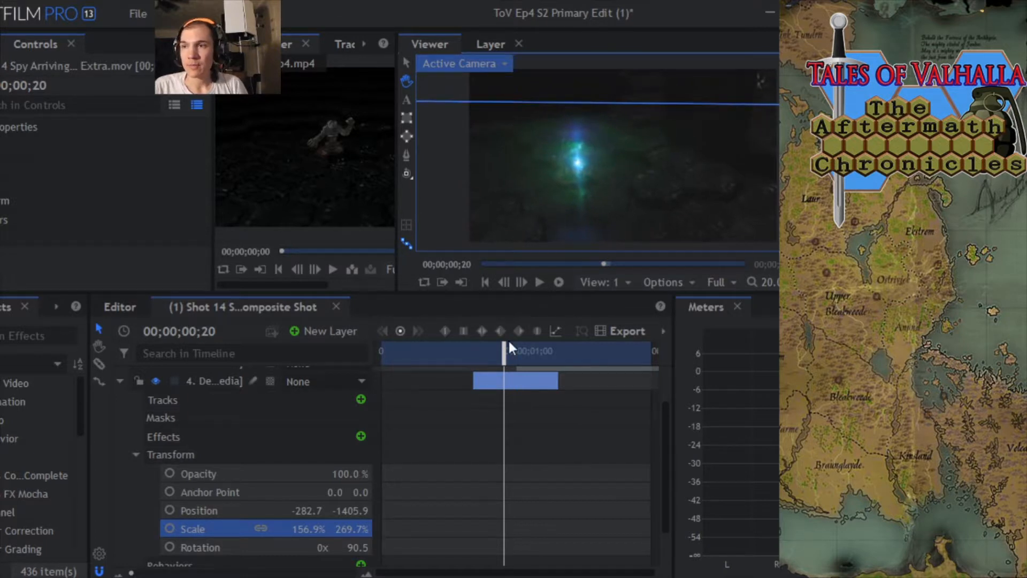
# - Make layers 3 and 2 visible again and check the combined effects at 00;00;01;02
pyautogui.moveTo(662, 425); pyautogui.dragTo(662, 394)
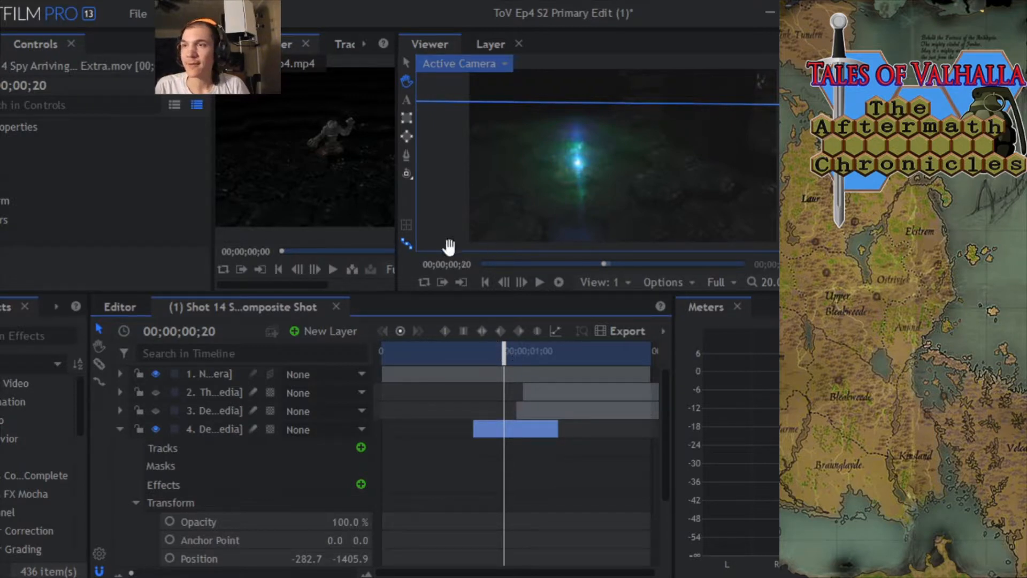
pyautogui.click(155, 410)
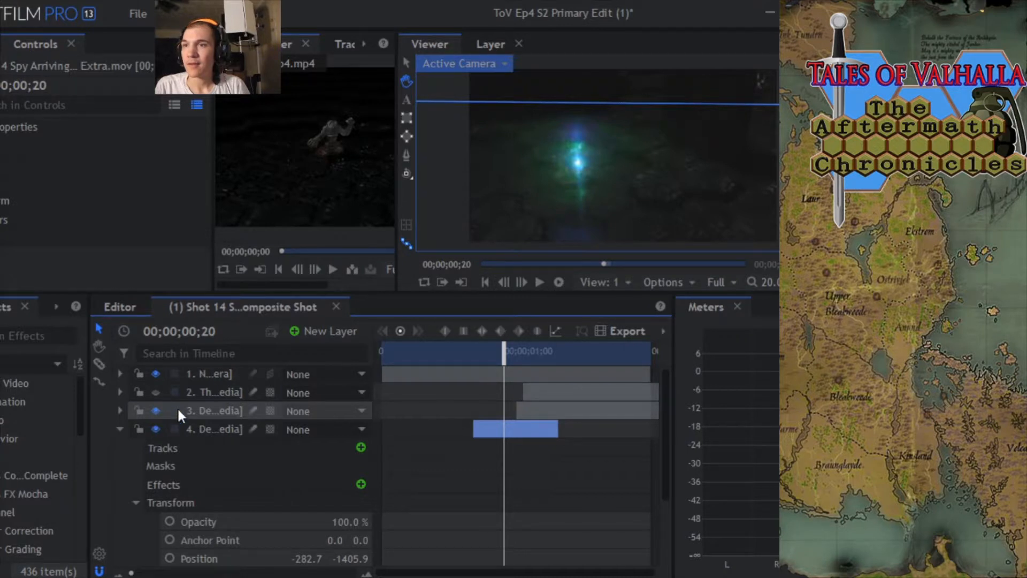
pyautogui.moveTo(497, 358); pyautogui.dragTo(531, 368)
pyautogui.click(155, 392)
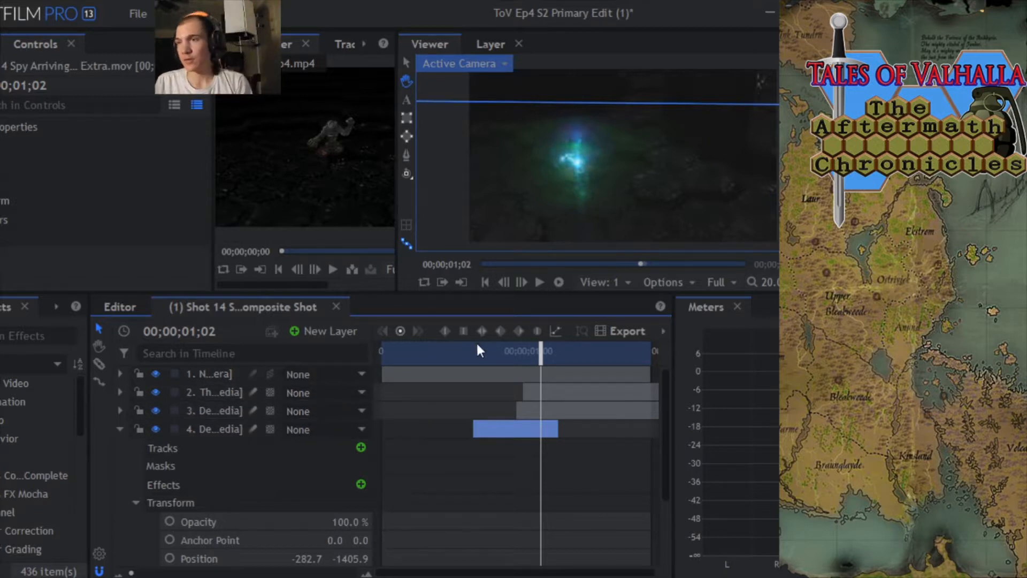
# - At 00;00;00;22, scale layer 4 down to 140.0% by 240.7% and set its vertical Position to -1139.9
pyautogui.moveTo(540, 357); pyautogui.dragTo(480, 363)
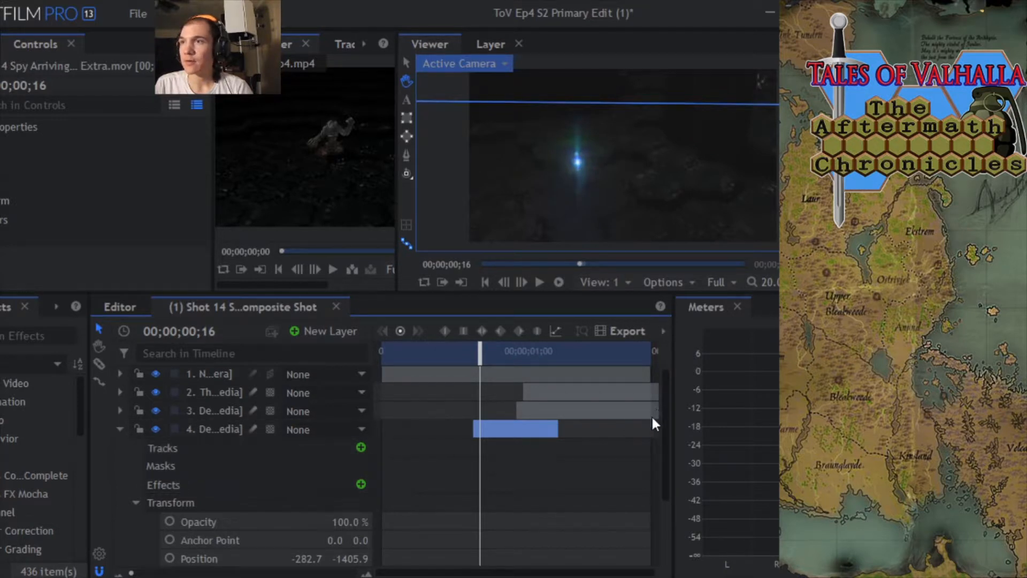
pyautogui.moveTo(480, 356); pyautogui.dragTo(505, 366)
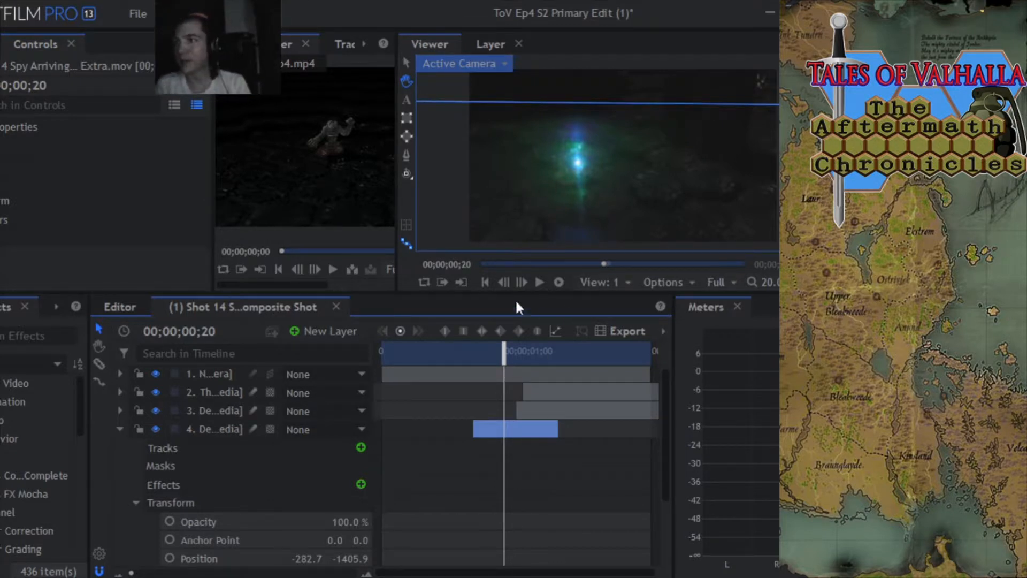
pyautogui.moveTo(503, 354)
pyautogui.mouseDown()
pyautogui.moveTo(472, 356)
pyautogui.moveTo(561, 350)
pyautogui.moveTo(517, 359)
pyautogui.mouseUp()
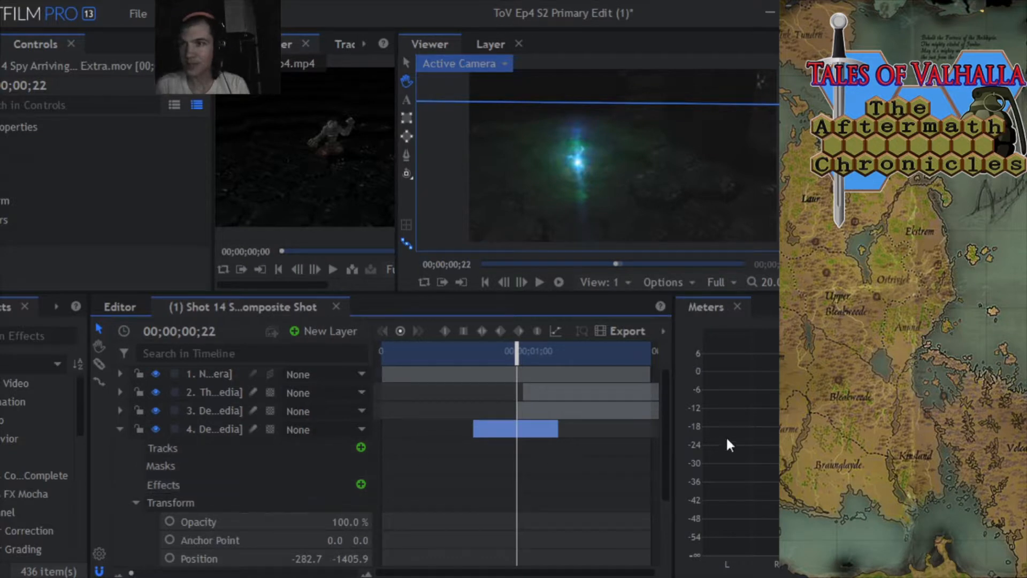
pyautogui.moveTo(666, 430); pyautogui.dragTo(666, 453)
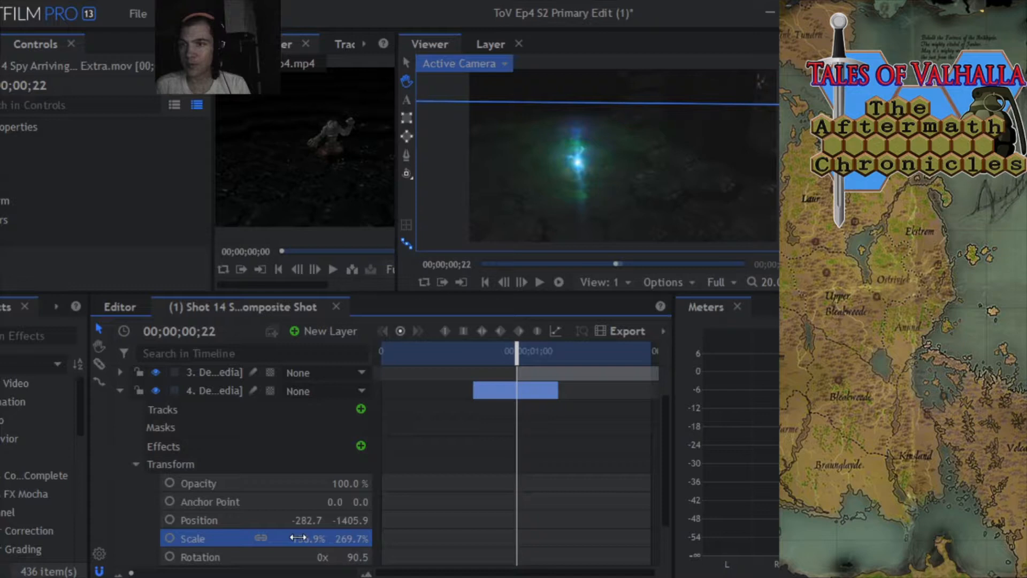
pyautogui.moveTo(349, 538); pyautogui.dragTo(379, 520)
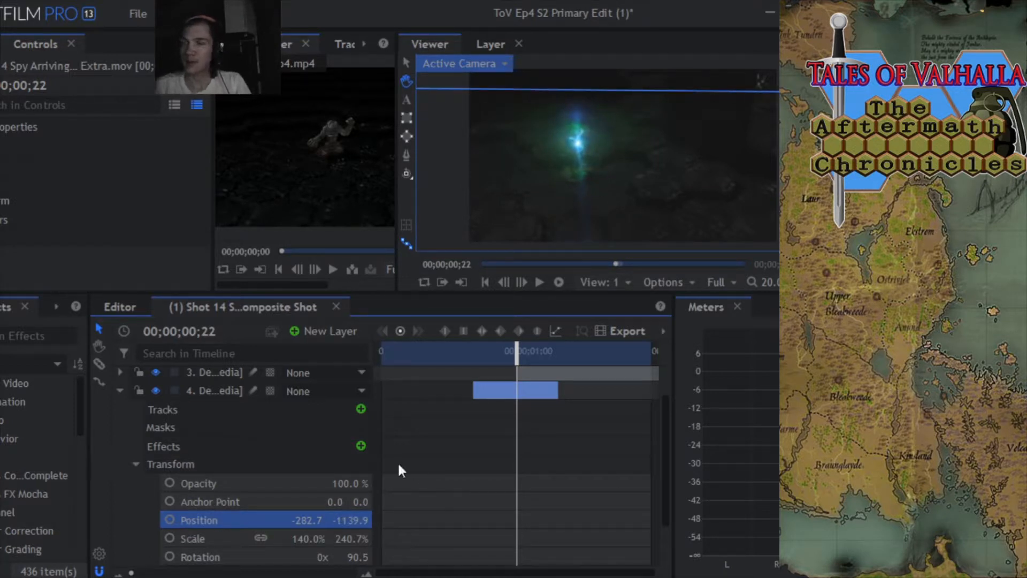
# - Examine layer 4's effect frame by frame from its start at 00;00;00;15 to past 00;00;01;01, then back to 00;00;00;15
pyautogui.moveTo(519, 354); pyautogui.dragTo(467, 362)
pyautogui.click(517, 283)
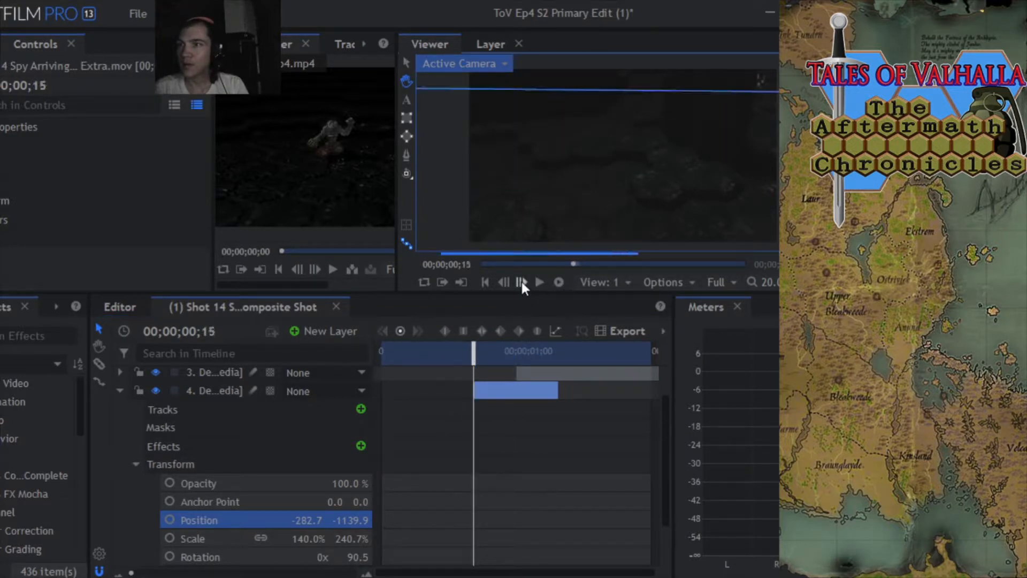
pyautogui.click(522, 282)
pyautogui.click(521, 282)
pyautogui.click(522, 281)
pyautogui.click(522, 281)
pyautogui.click(521, 281)
pyautogui.click(521, 282)
pyautogui.click(522, 281)
pyautogui.click(522, 281)
pyautogui.click(522, 281)
pyautogui.click(521, 281)
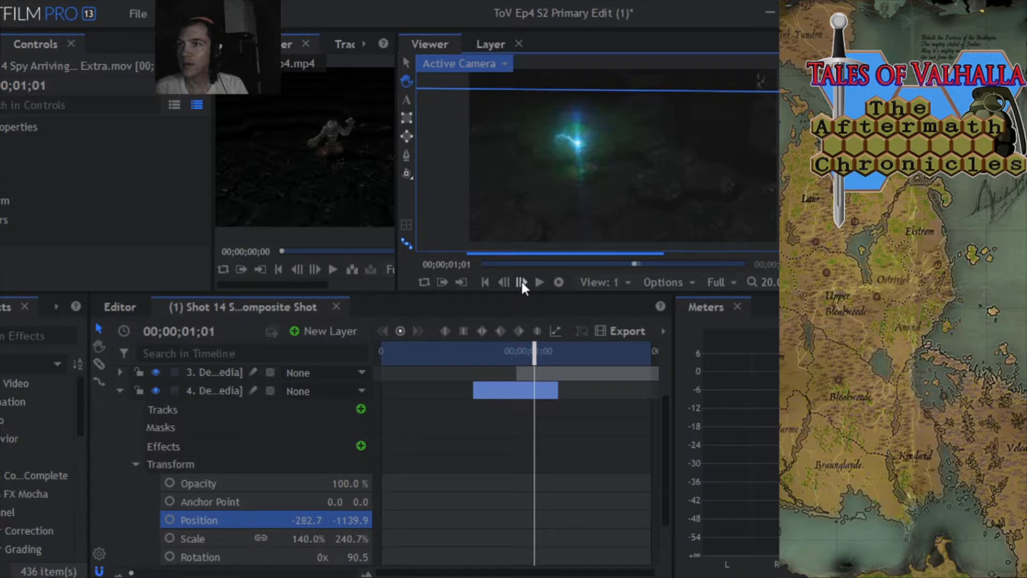
pyautogui.click(521, 282)
pyautogui.click(522, 281)
pyautogui.click(522, 281)
pyautogui.click(522, 281)
pyautogui.click(522, 281)
pyautogui.click(501, 284)
pyautogui.click(500, 284)
pyautogui.click(499, 284)
pyautogui.click(498, 282)
pyautogui.click(498, 282)
pyautogui.click(499, 282)
pyautogui.click(499, 283)
pyautogui.click(498, 283)
pyautogui.click(499, 283)
pyautogui.click(498, 282)
pyautogui.click(498, 282)
pyautogui.click(499, 283)
pyautogui.click(499, 282)
pyautogui.click(499, 282)
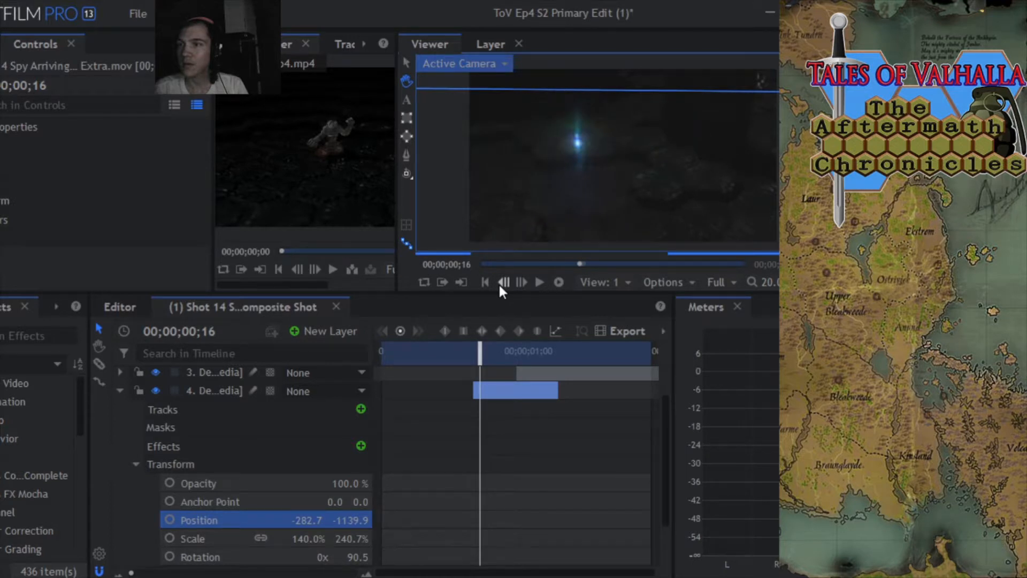
pyautogui.click(498, 283)
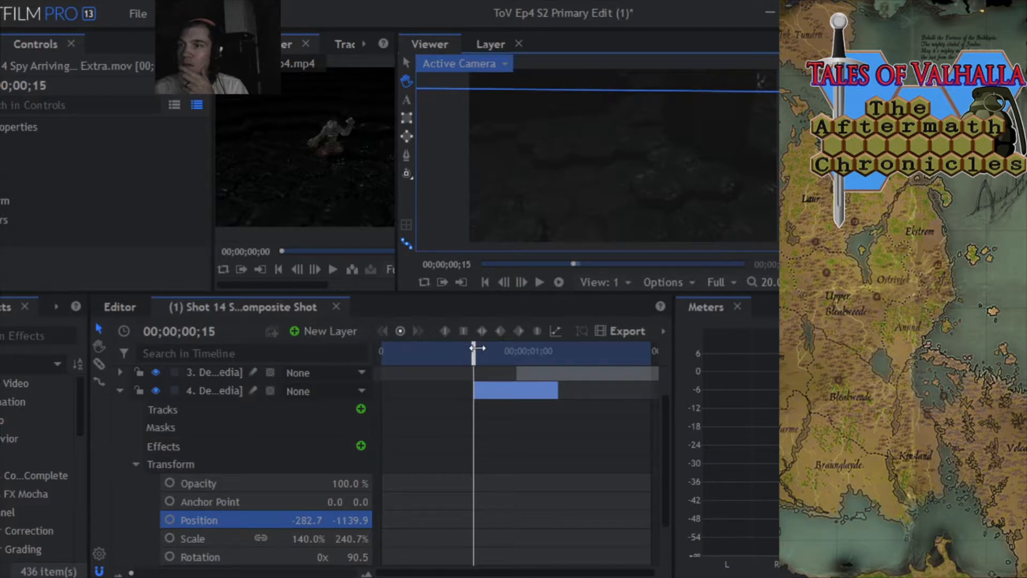
# - In a closer view at 00;00;00;20, adjust layer 4's Position to -367.7, -1154.9
pyautogui.scroll(2, 578, 184)
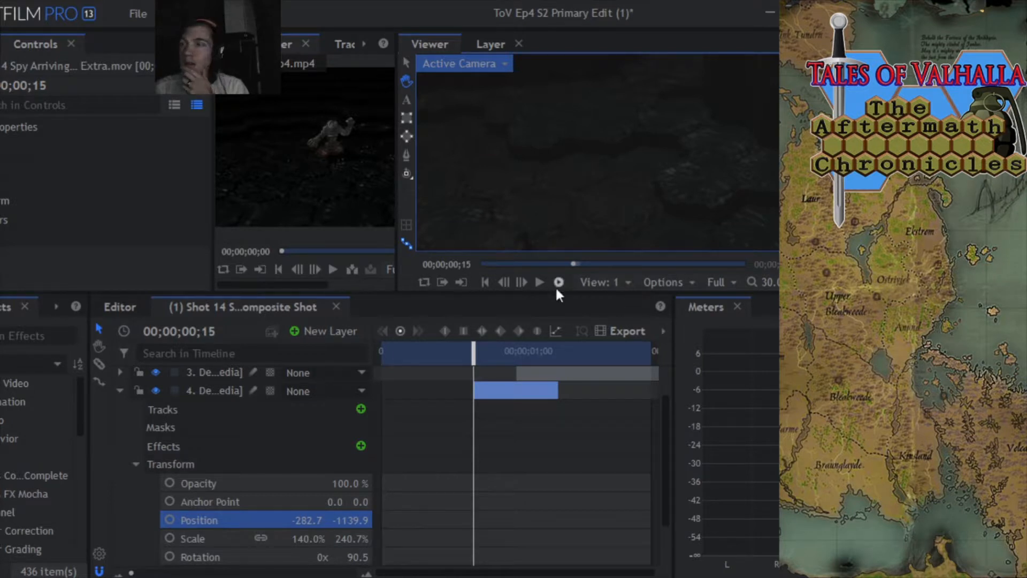
pyautogui.click(521, 282)
pyautogui.click(520, 282)
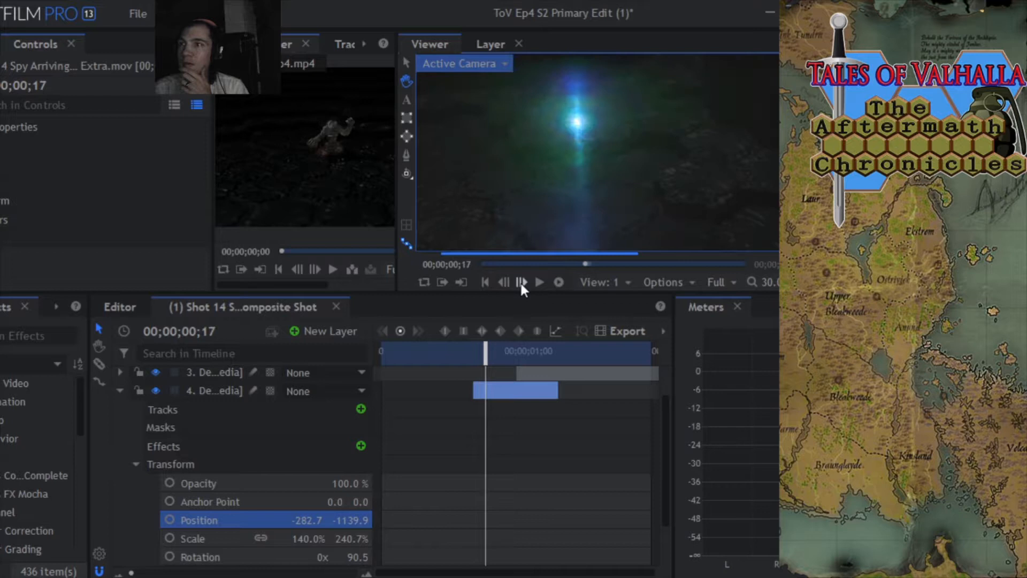
pyautogui.click(521, 283)
pyautogui.click(520, 280)
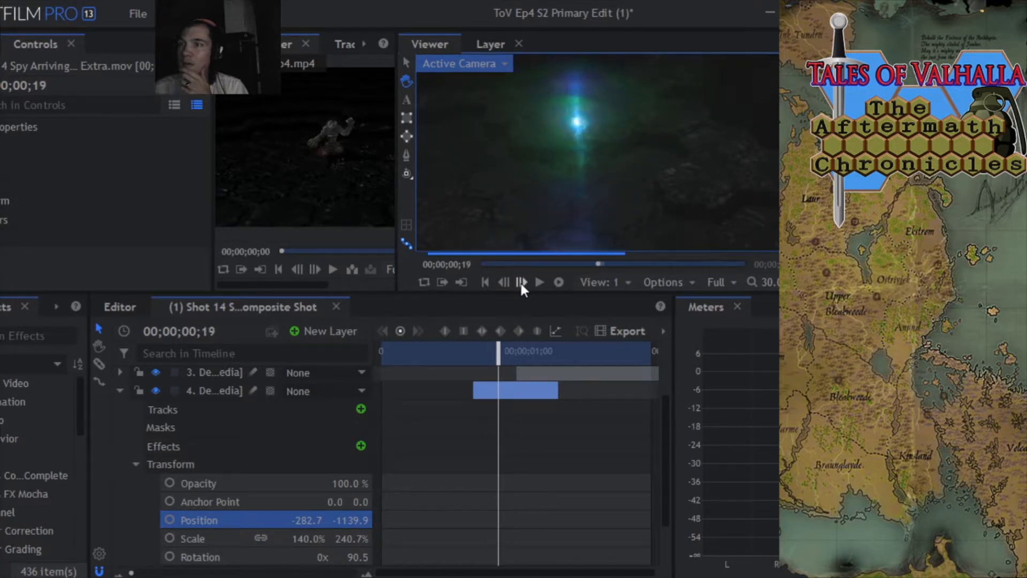
pyautogui.click(520, 281)
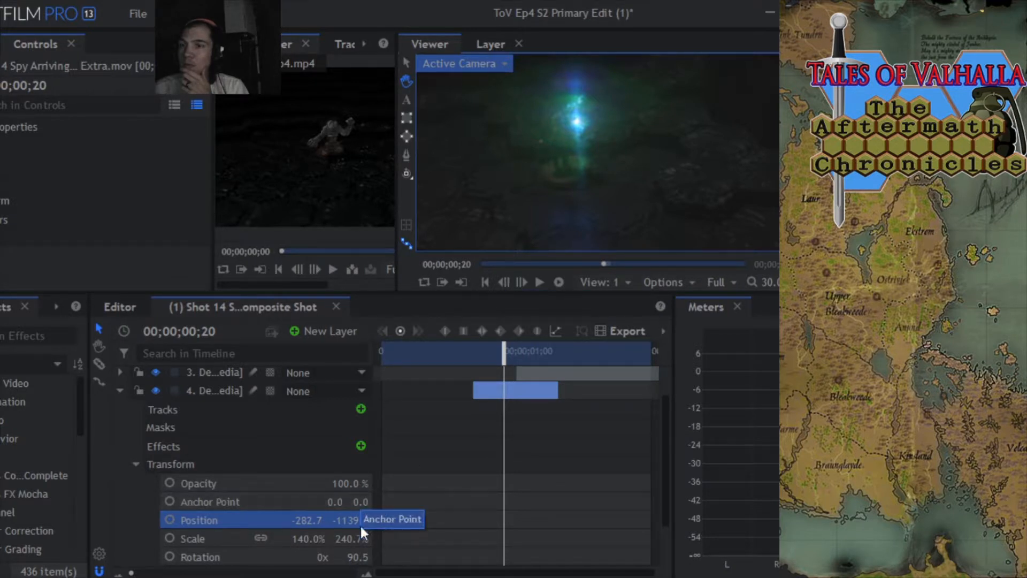
pyautogui.moveTo(351, 520); pyautogui.dragTo(347, 520)
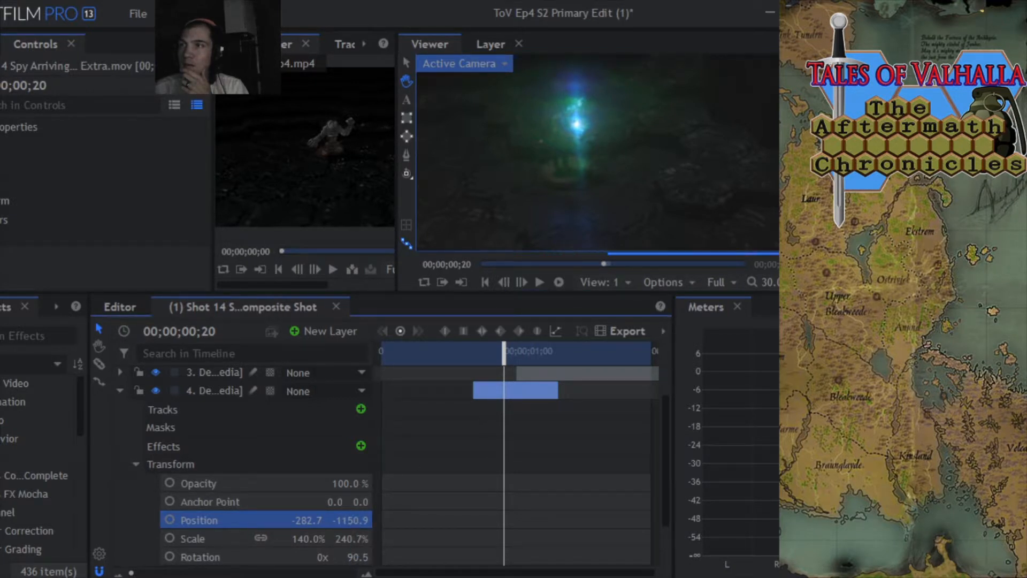
pyautogui.moveTo(310, 520); pyautogui.dragTo(266, 520)
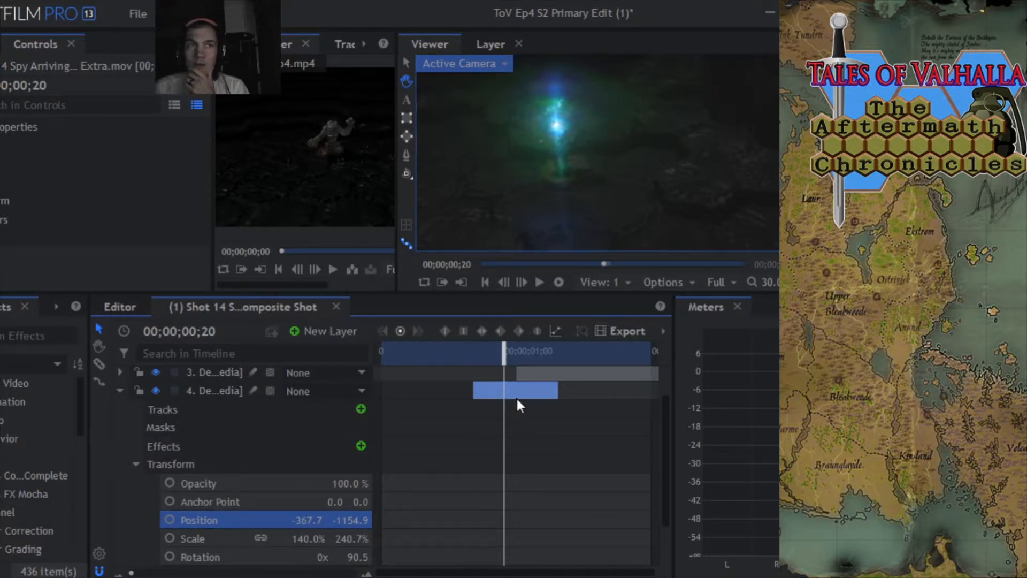
# - Keyframe layer 4's Position at the effect's first frame, 00;00;00;15
pyautogui.click(504, 279)
pyautogui.click(504, 279)
pyautogui.click(504, 279)
pyautogui.click(504, 279)
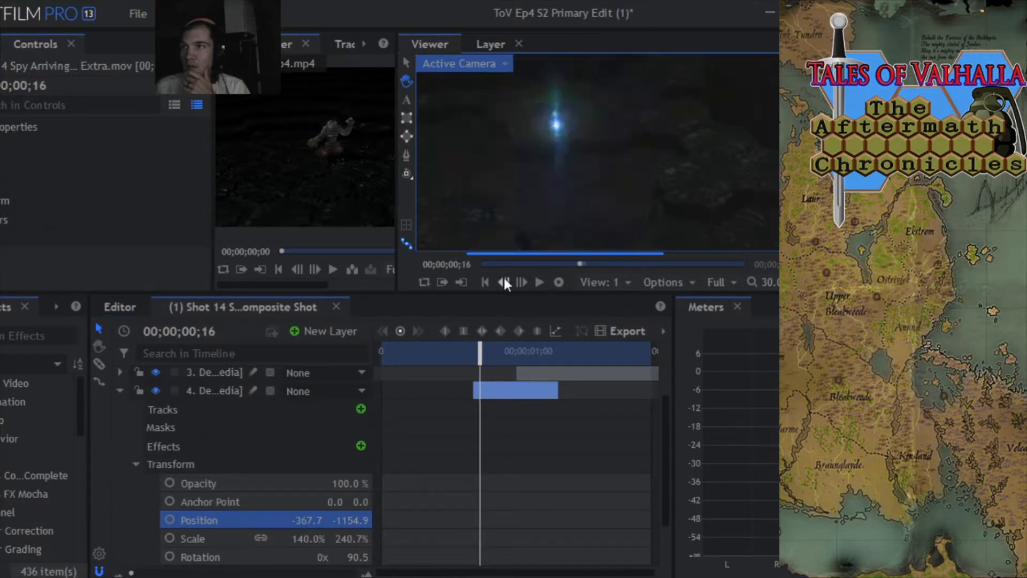
pyautogui.click(505, 279)
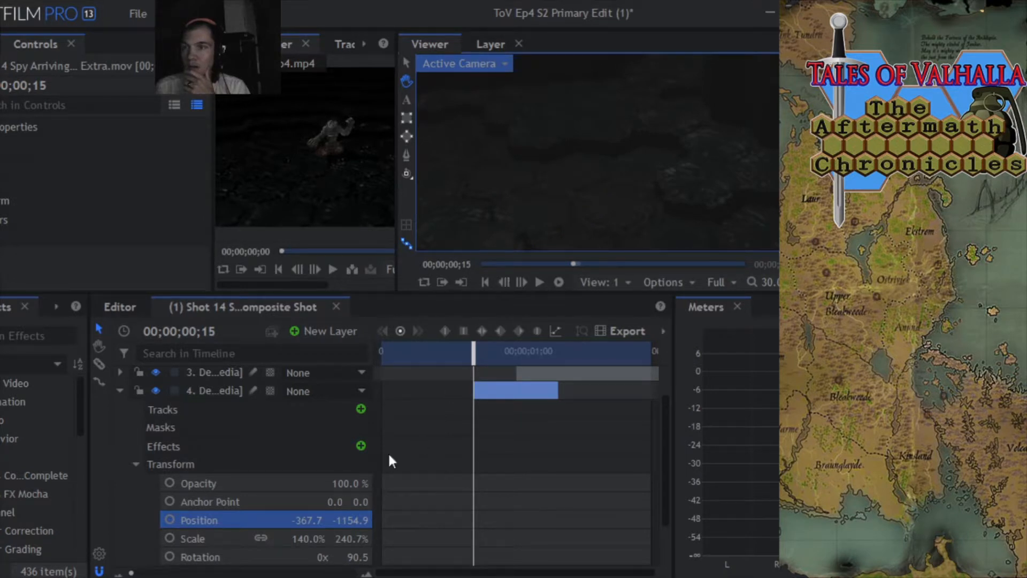
pyautogui.click(169, 520)
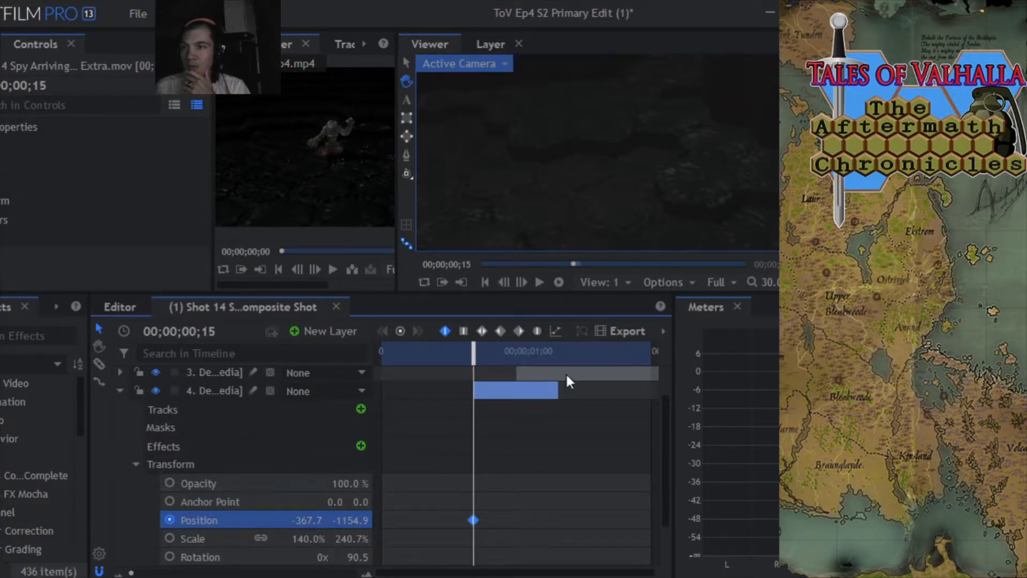
# - Move layer 4's Position keyframe to 00;00;00;20 and advance to 00;00;00;21
pyautogui.click(521, 282)
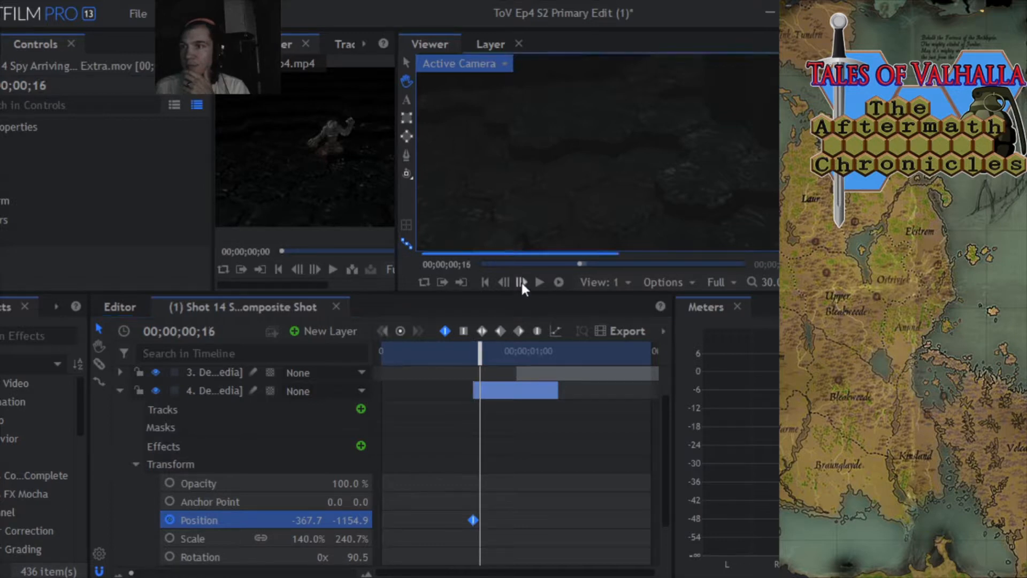
pyautogui.click(521, 282)
pyautogui.click(522, 282)
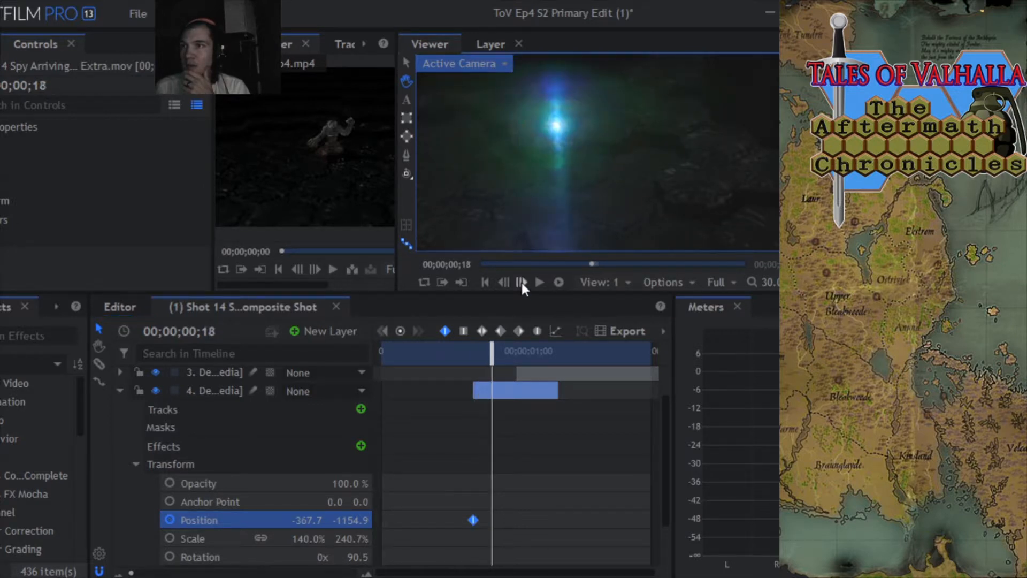
pyautogui.click(521, 282)
pyautogui.click(522, 283)
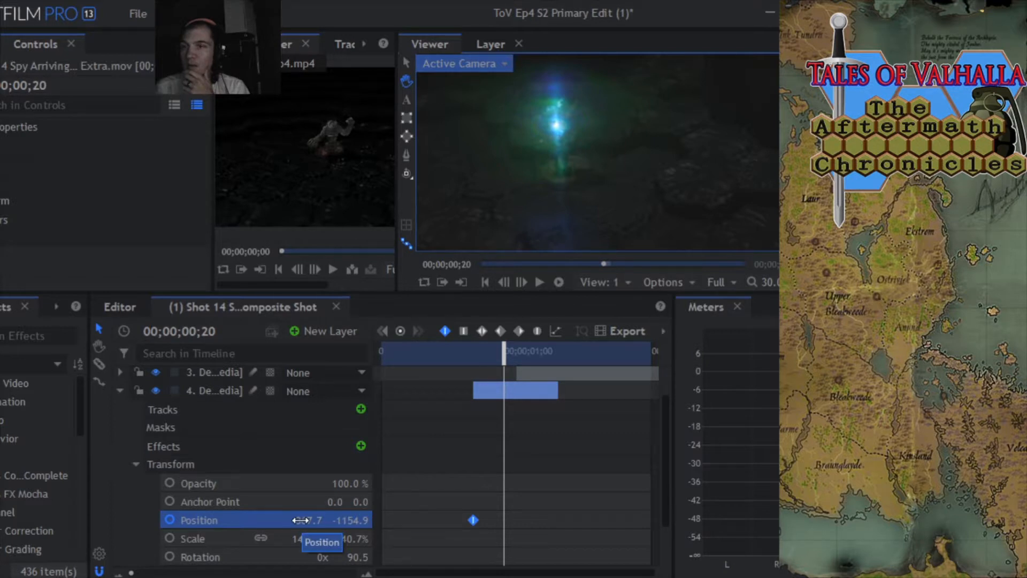
pyautogui.moveTo(472, 519); pyautogui.dragTo(504, 519)
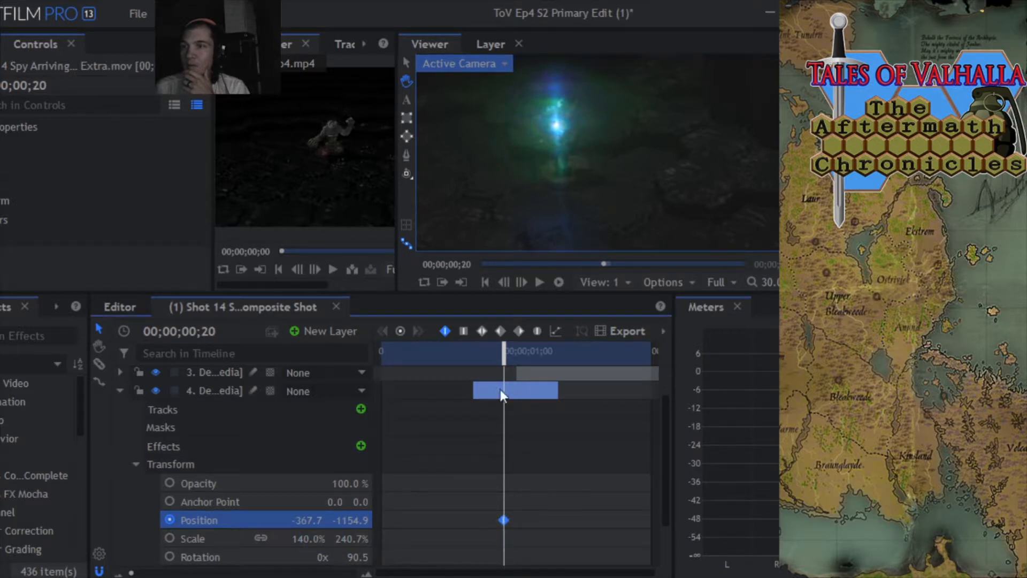
pyautogui.click(522, 283)
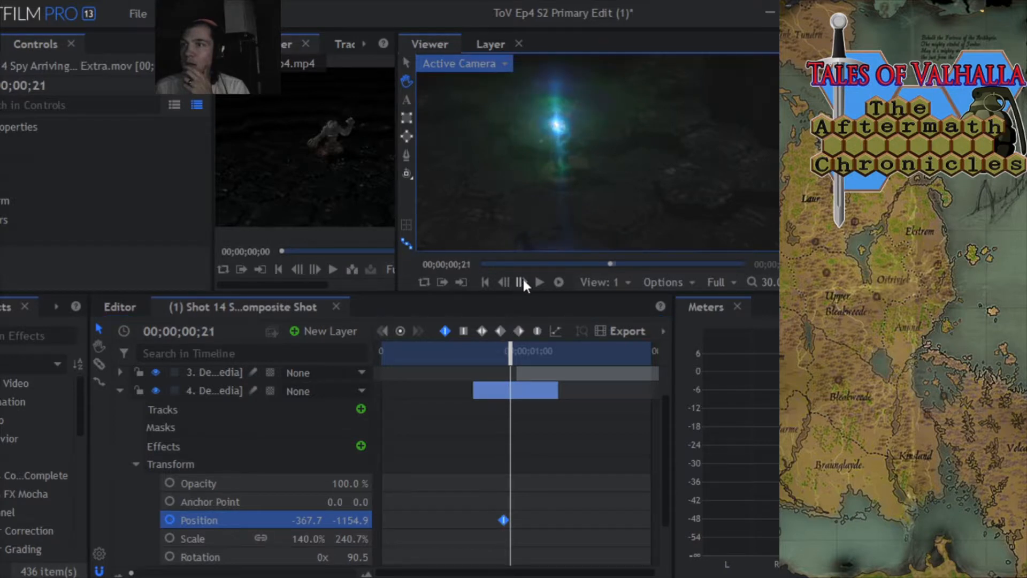
# - Keyframe layer 4's Position at 00;00;00;21 with the value -361.7, -1156.9
pyautogui.click(522, 281)
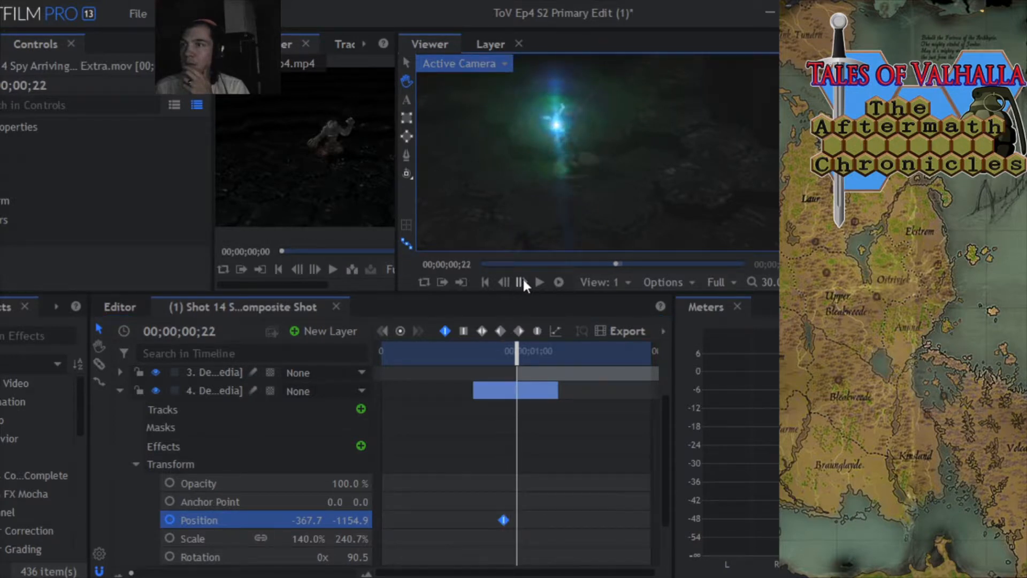
pyautogui.press('Left')
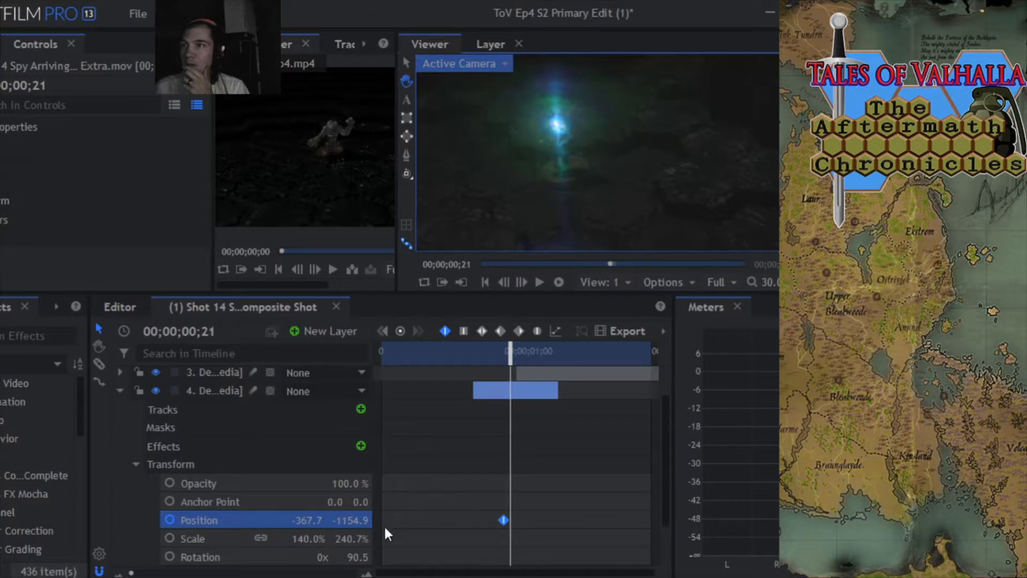
pyautogui.click(503, 282)
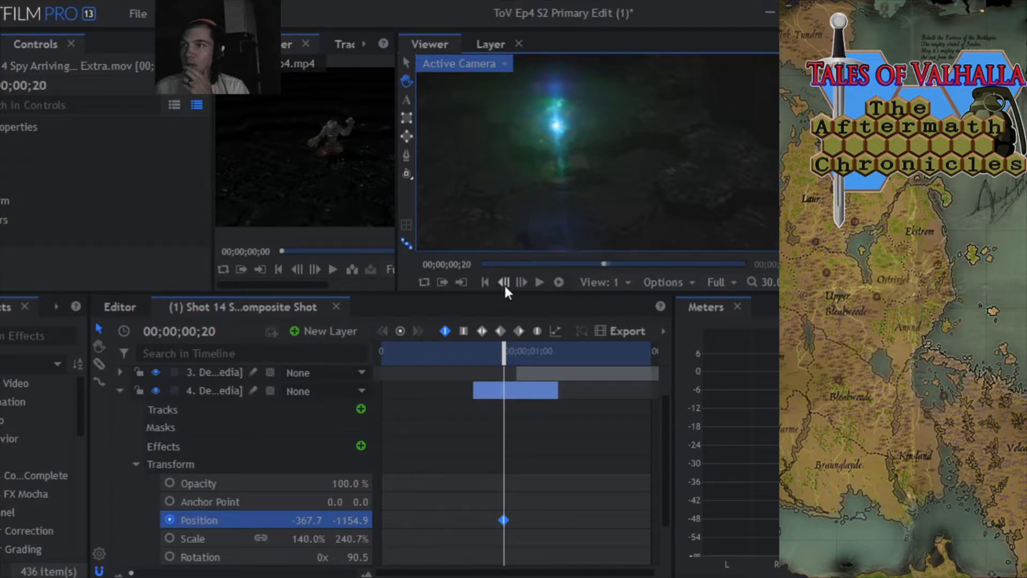
pyautogui.click(518, 281)
pyautogui.moveTo(347, 519); pyautogui.dragTo(328, 519)
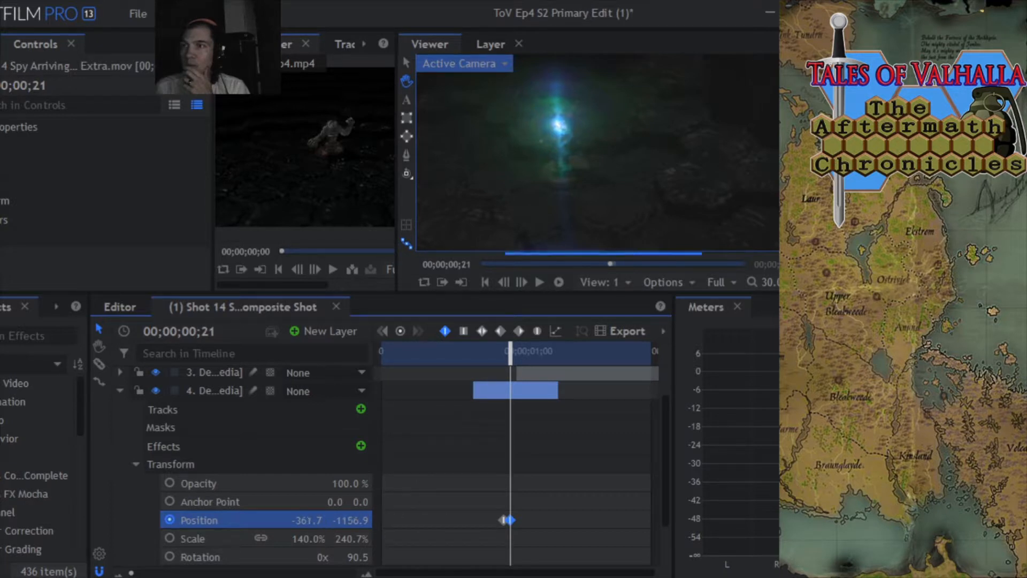
# - Compare the neighbouring frames and keyframe layer 4's Position at 00;00;00;22 with the value -320.7, -1156.9
pyautogui.click(503, 282)
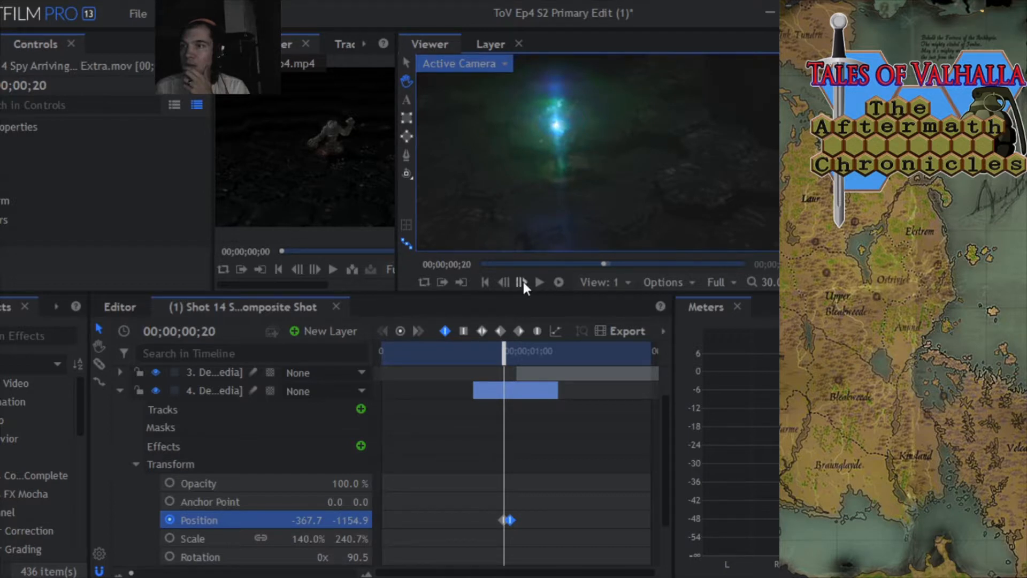
pyautogui.click(522, 282)
pyautogui.click(522, 282)
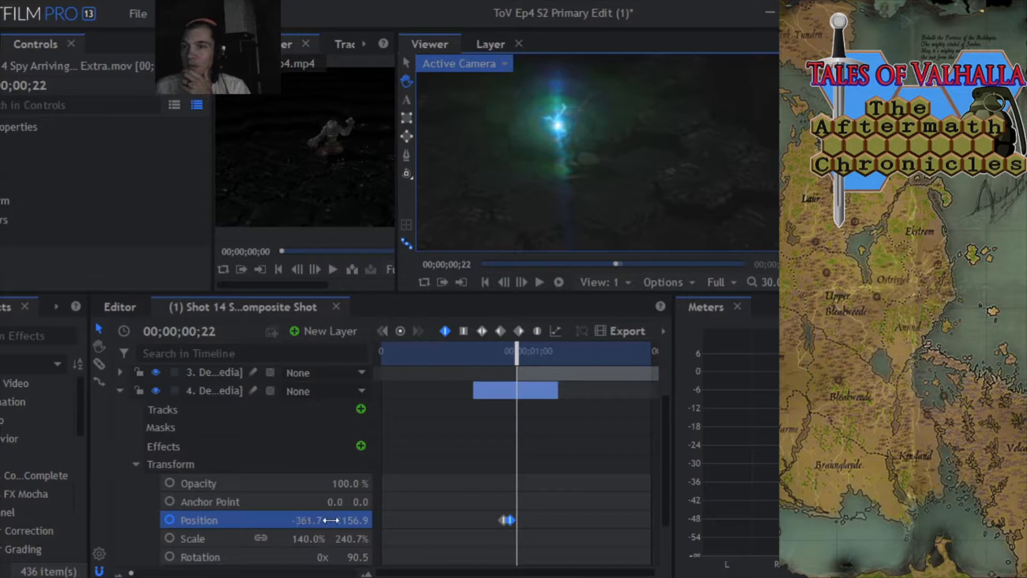
pyautogui.moveTo(311, 519); pyautogui.dragTo(332, 519)
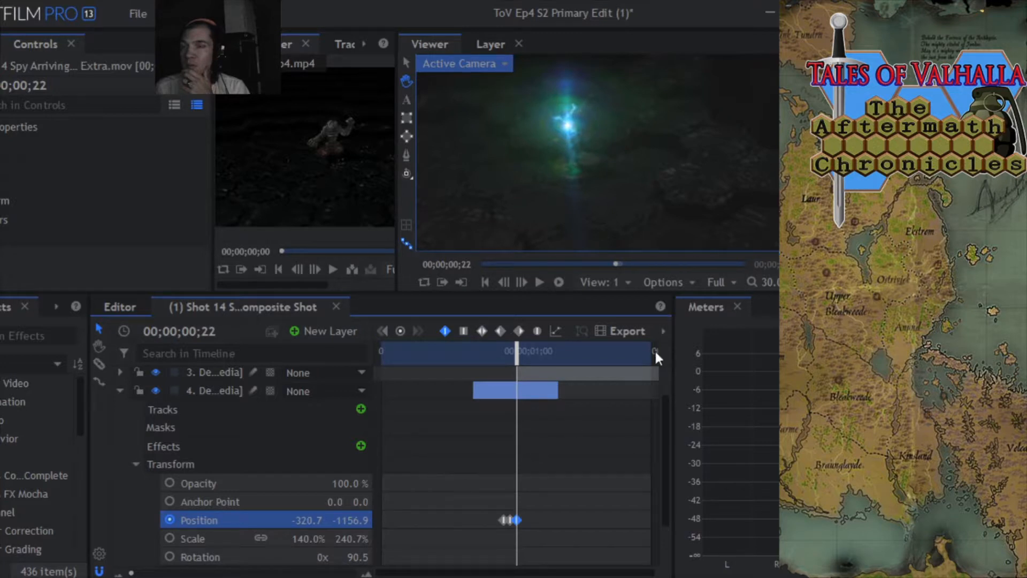
# - Keyframe layer 4's Position X as -285.7 at 00;00;01;00 and as -298.7 at 00;00;01;02
pyautogui.click(522, 281)
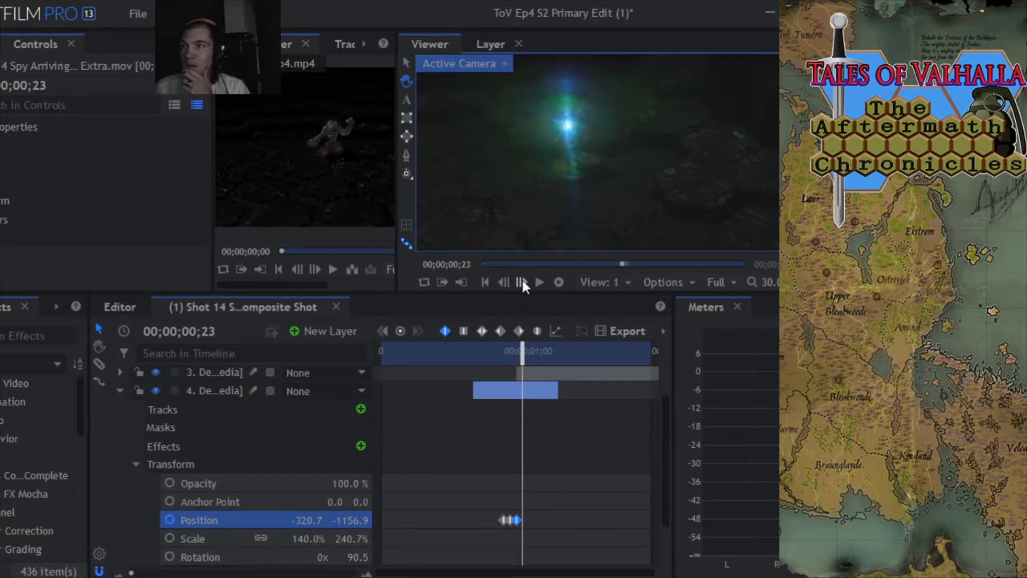
pyautogui.click(522, 282)
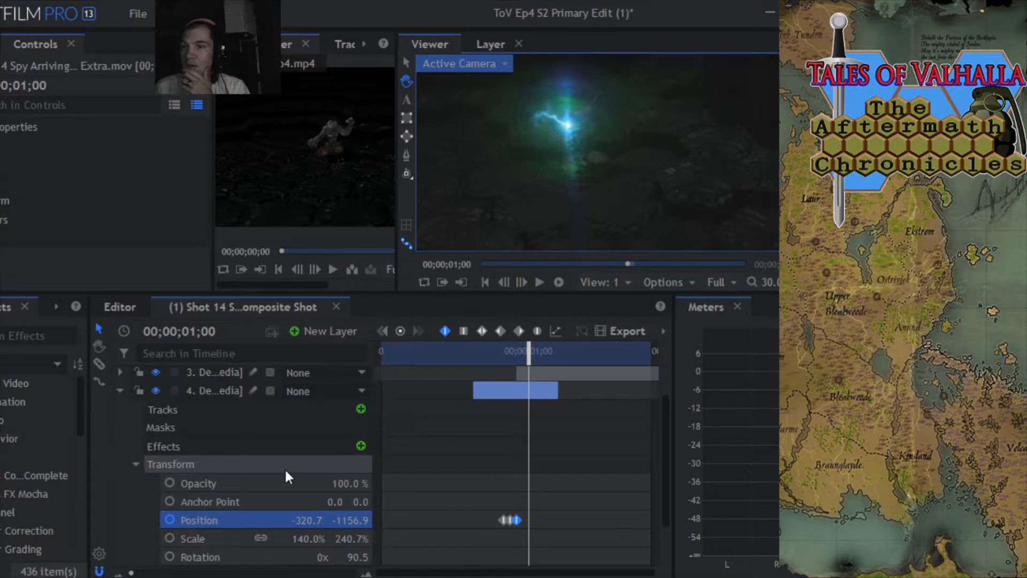
pyautogui.moveTo(305, 521); pyautogui.dragTo(325, 521)
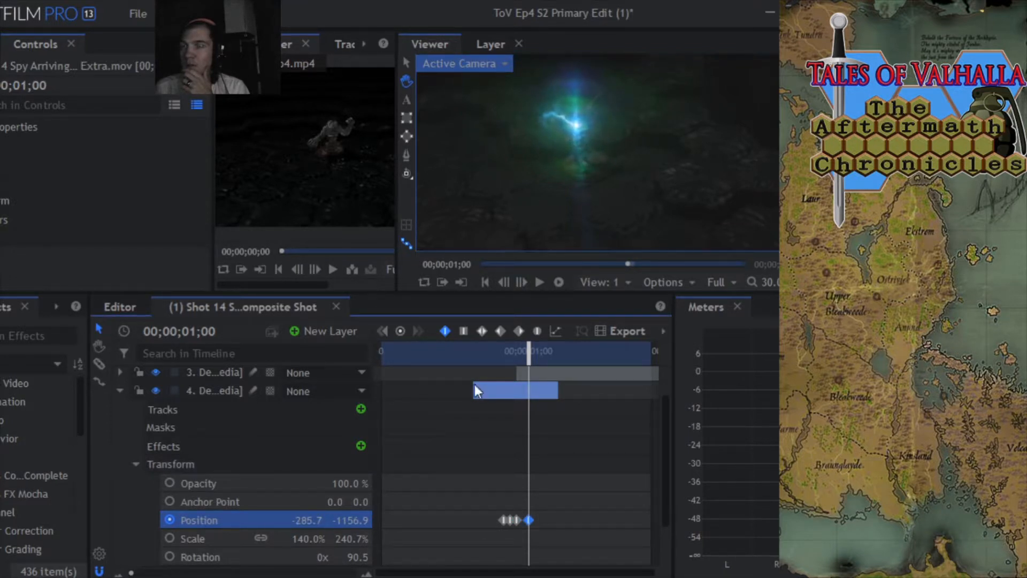
pyautogui.click(522, 279)
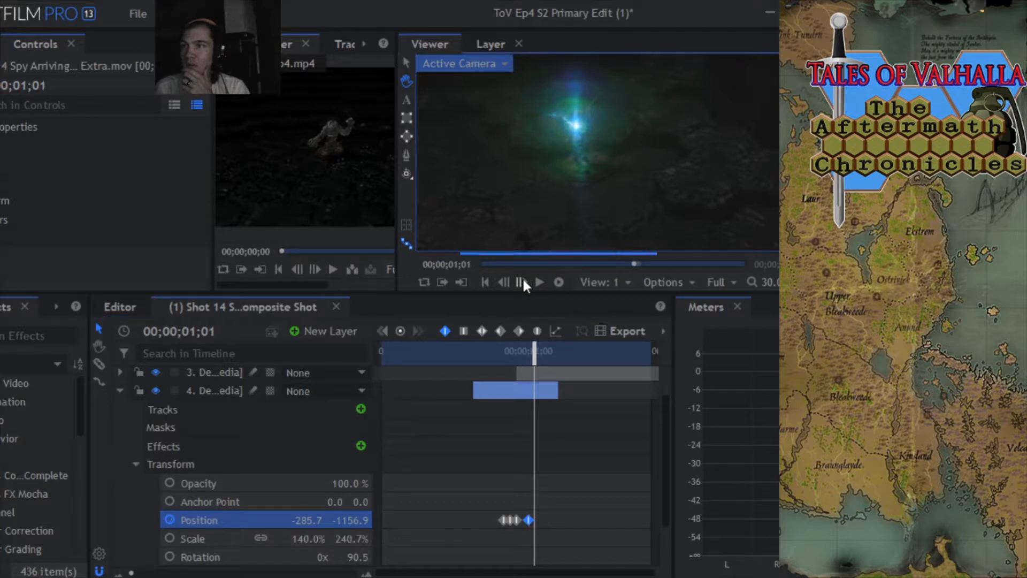
pyautogui.click(523, 280)
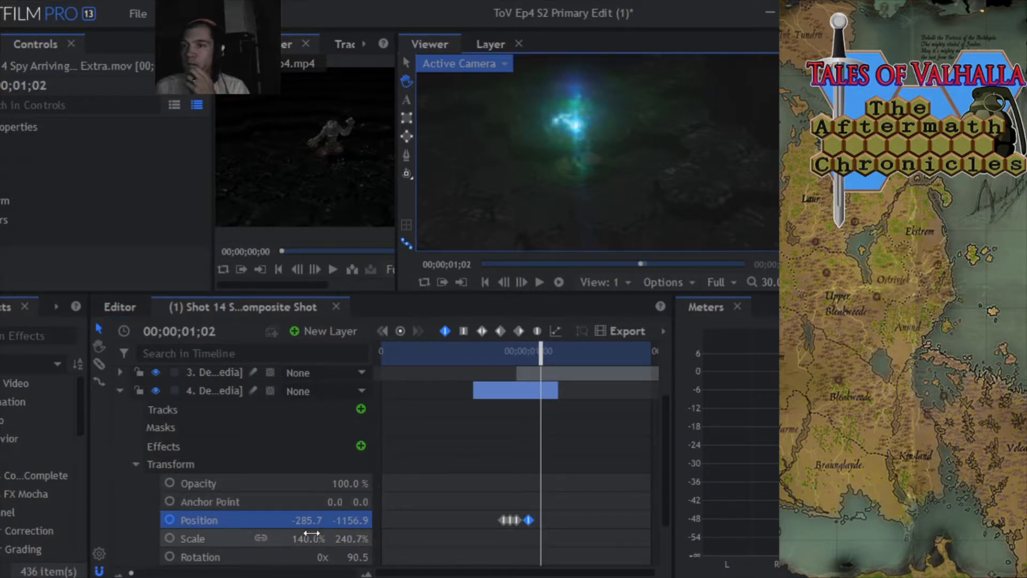
pyautogui.moveTo(306, 520); pyautogui.dragTo(292, 519)
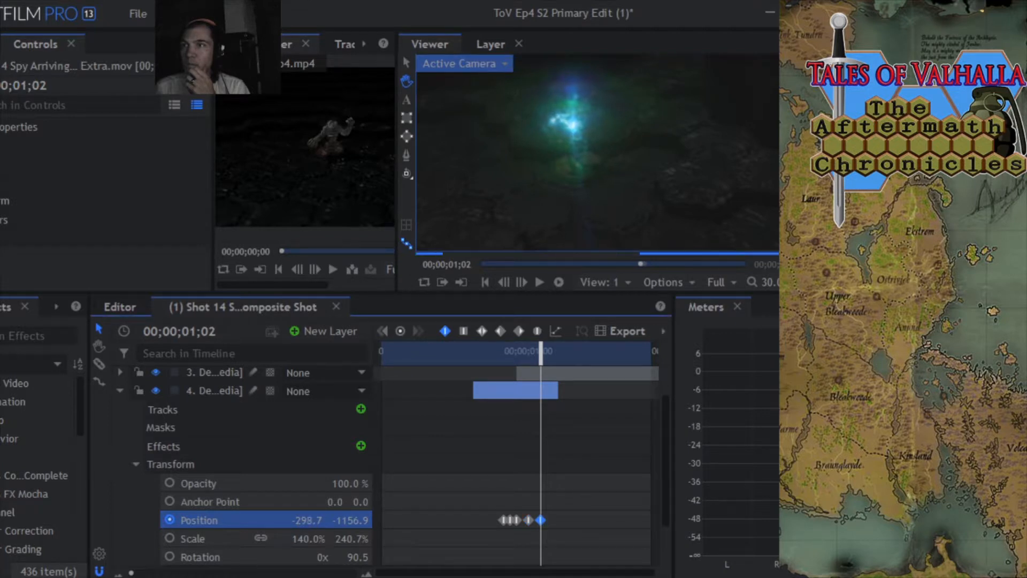
# - Check layer 4's remaining frames, switch all its Position keyframes to constant interpolation, and return to 00;00;00;13
pyautogui.click(521, 281)
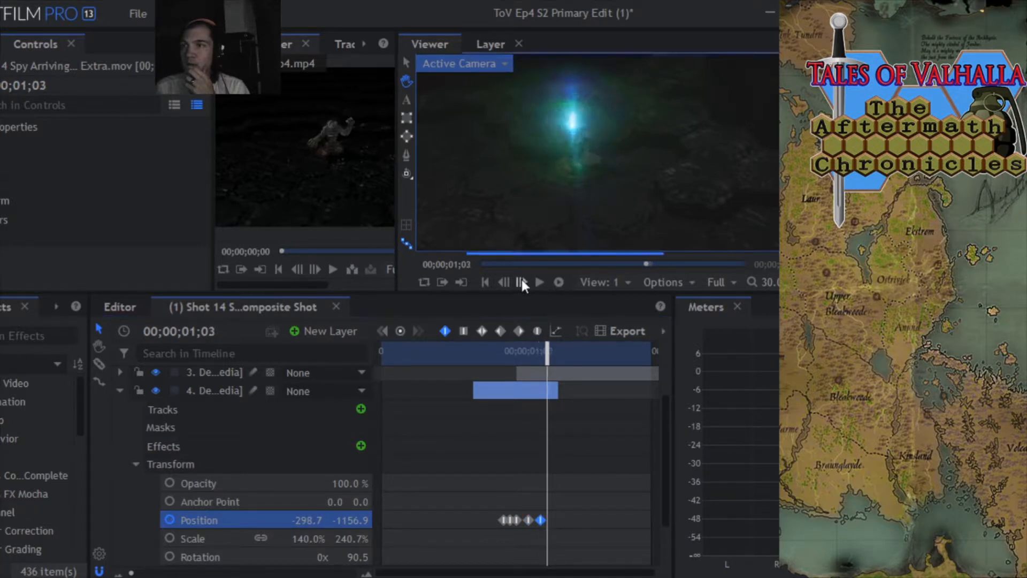
pyautogui.click(522, 280)
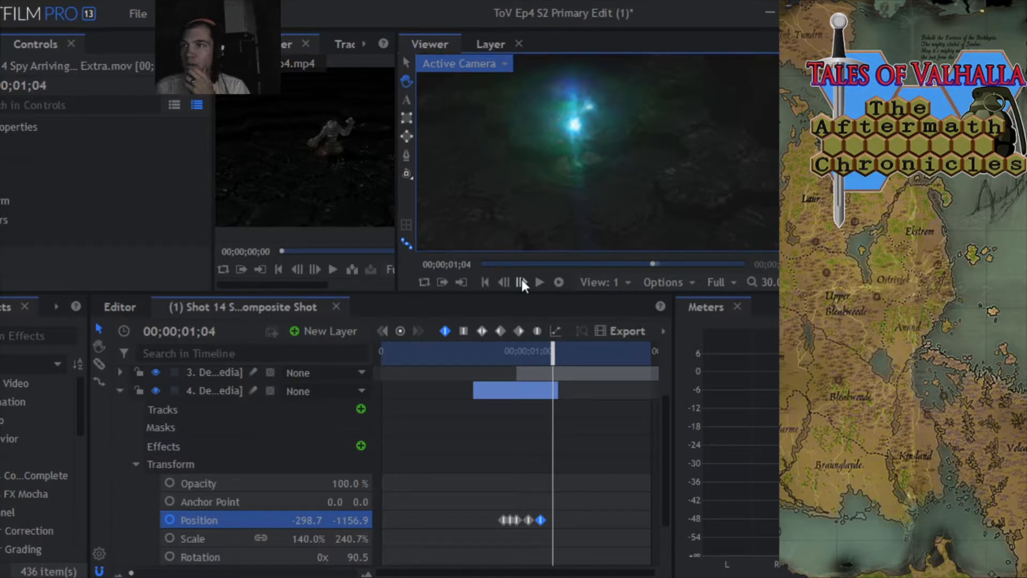
pyautogui.click(521, 281)
pyautogui.click(522, 281)
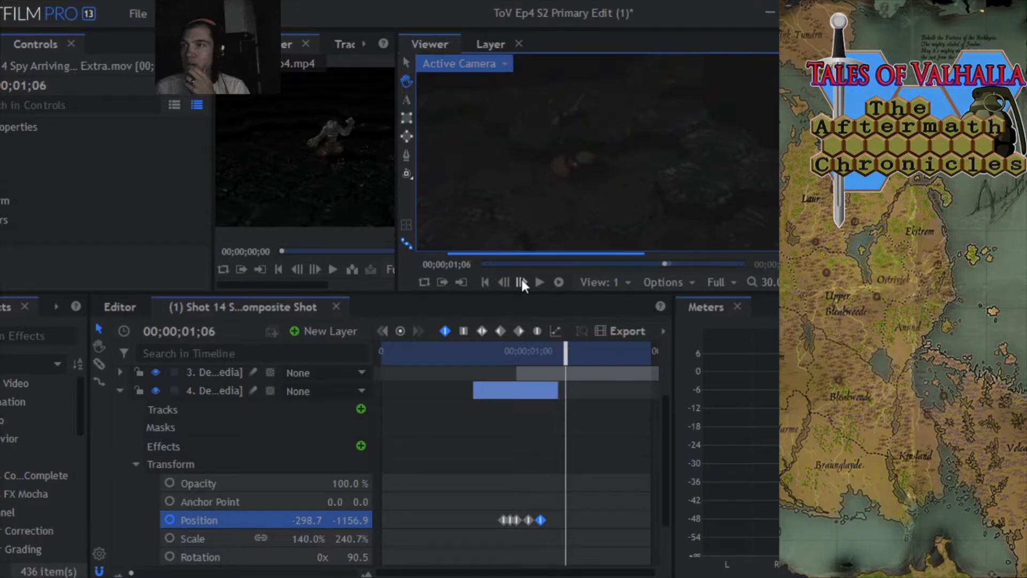
pyautogui.moveTo(551, 518); pyautogui.dragTo(494, 523)
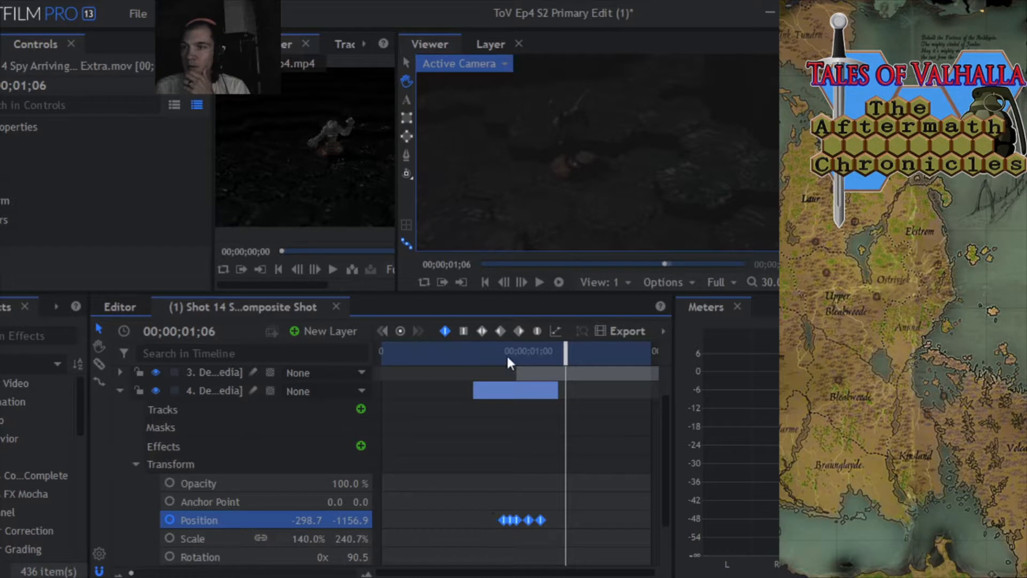
pyautogui.click(463, 331)
pyautogui.moveTo(566, 350); pyautogui.dragTo(461, 351)
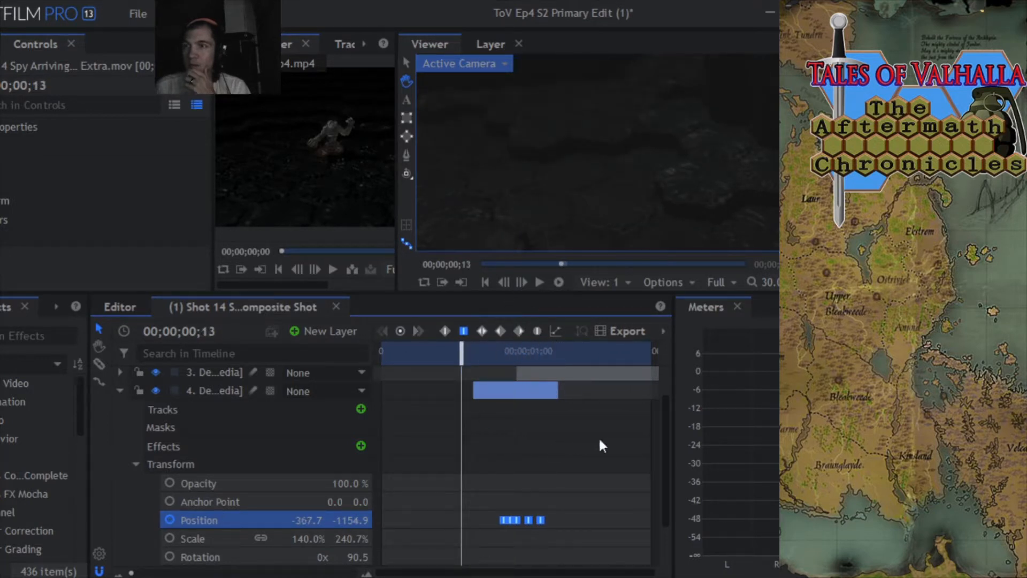
# - Collapse layer 4's properties, move the playhead back to 00;00;00;01 and save the project
pyautogui.moveTo(665, 452); pyautogui.dragTo(662, 403)
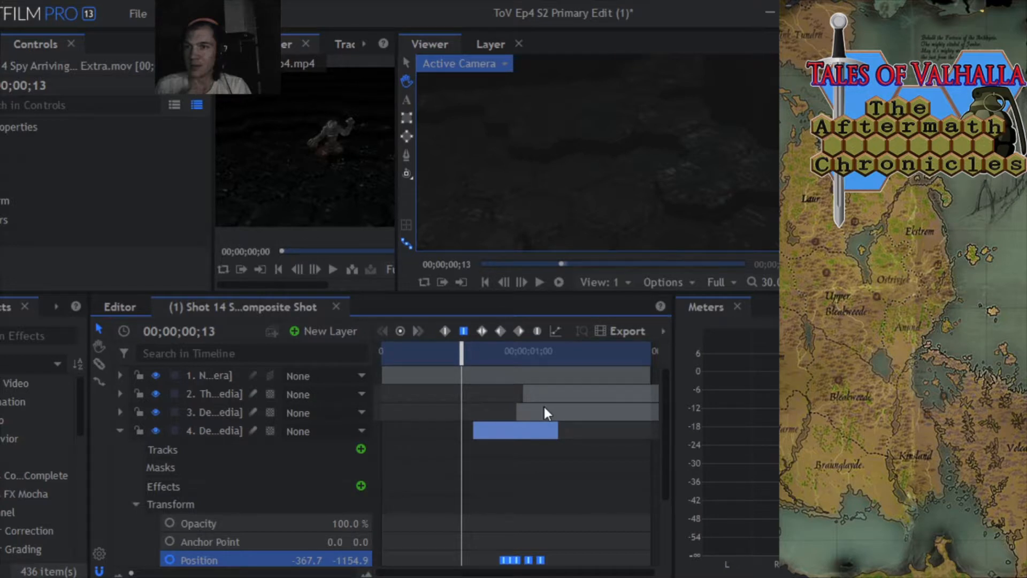
pyautogui.click(133, 504)
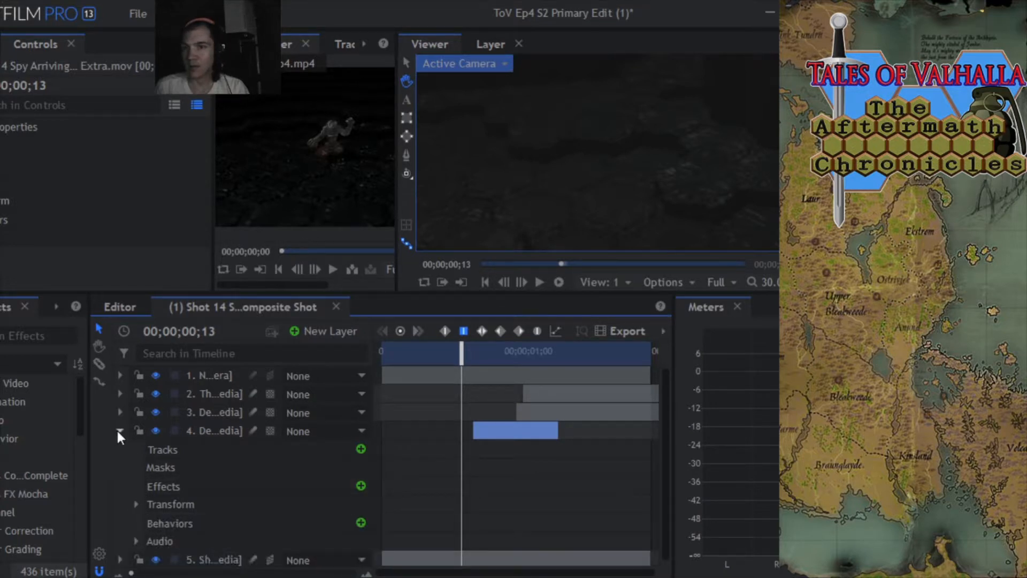
pyautogui.click(119, 430)
pyautogui.moveTo(462, 352); pyautogui.dragTo(388, 352)
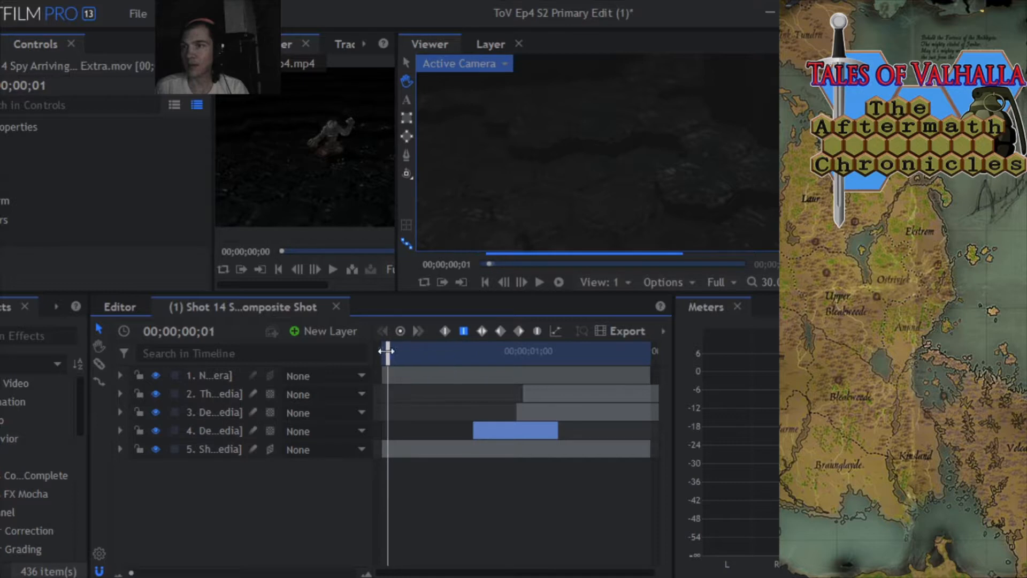
pyautogui.click(139, 13)
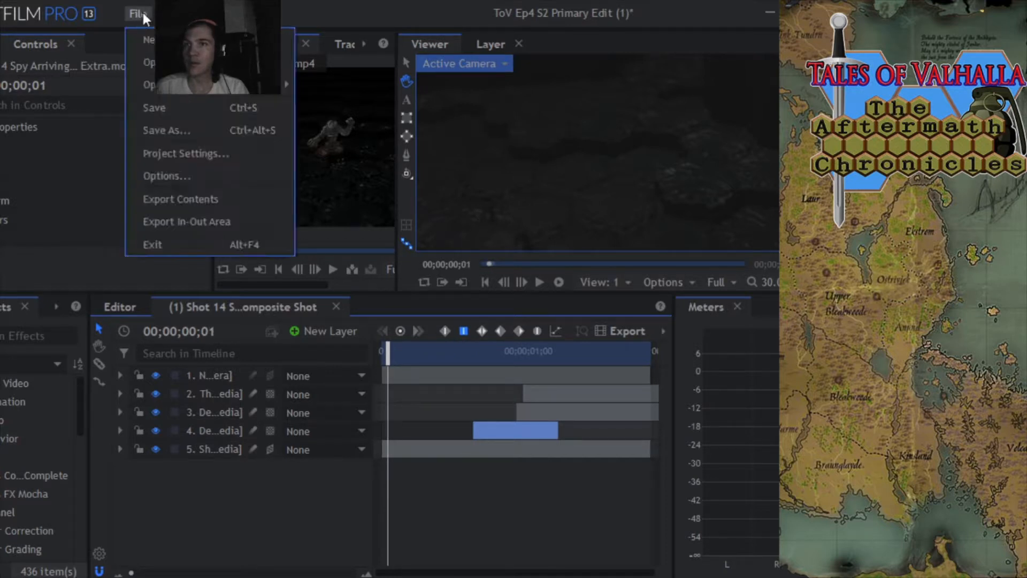
pyautogui.click(162, 99)
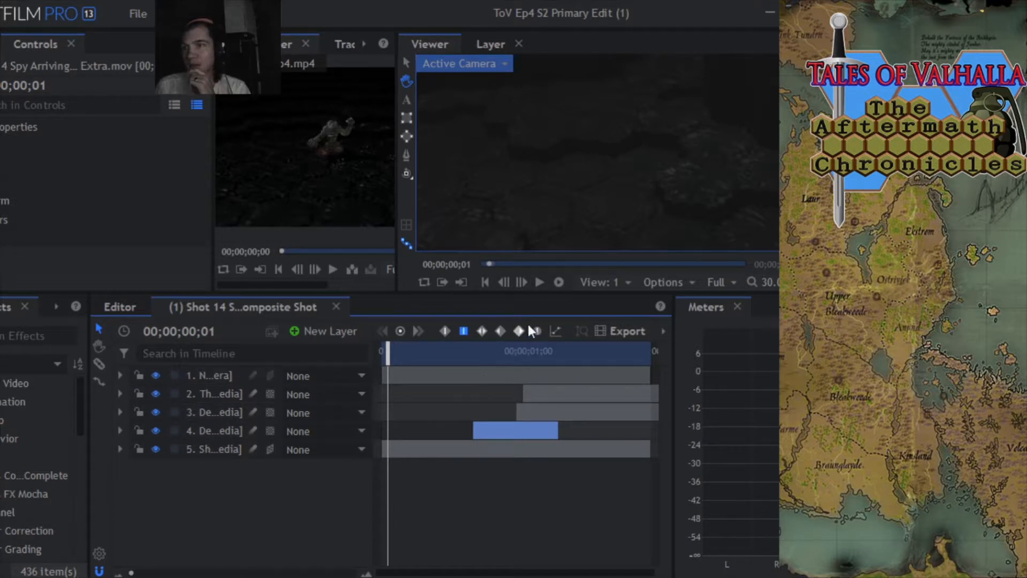
# - Play back the composite shot, move the playhead to 00;00;00;17 and save the project again
pyautogui.click(538, 281)
pyautogui.click(538, 282)
pyautogui.moveTo(645, 357); pyautogui.dragTo(482, 352)
pyautogui.click(136, 14)
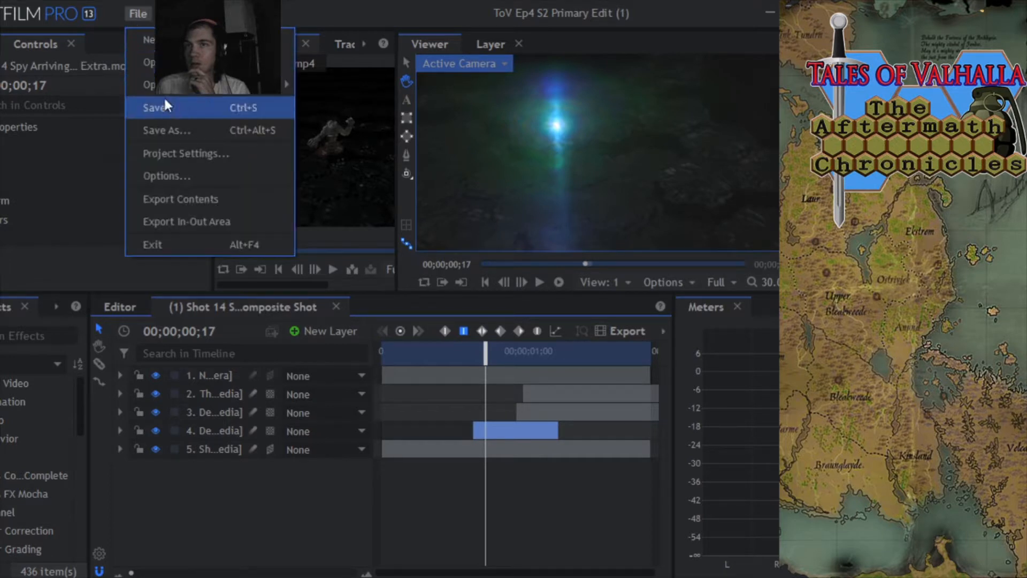
pyautogui.click(164, 101)
# - At 00;00;00;22, examine layer 4's Transform properties and its Position keyframes
pyautogui.moveTo(485, 353); pyautogui.dragTo(516, 345)
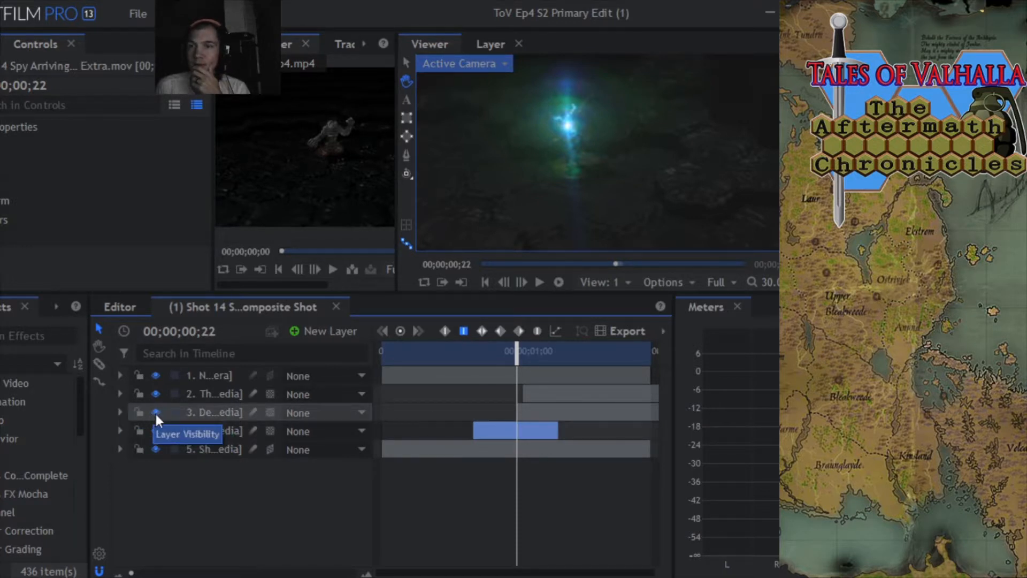
pyautogui.click(119, 411)
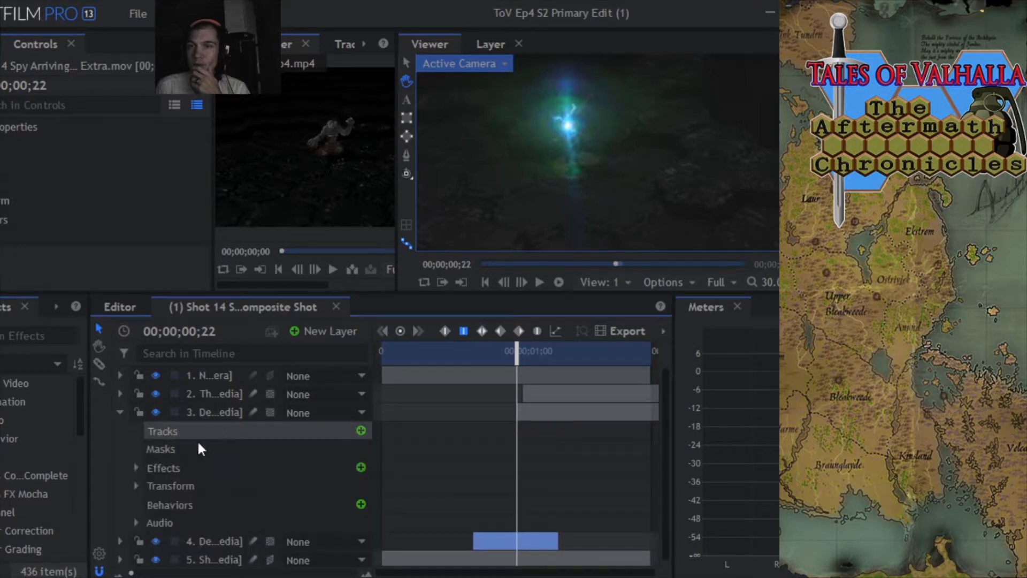
pyautogui.click(118, 412)
pyautogui.click(117, 429)
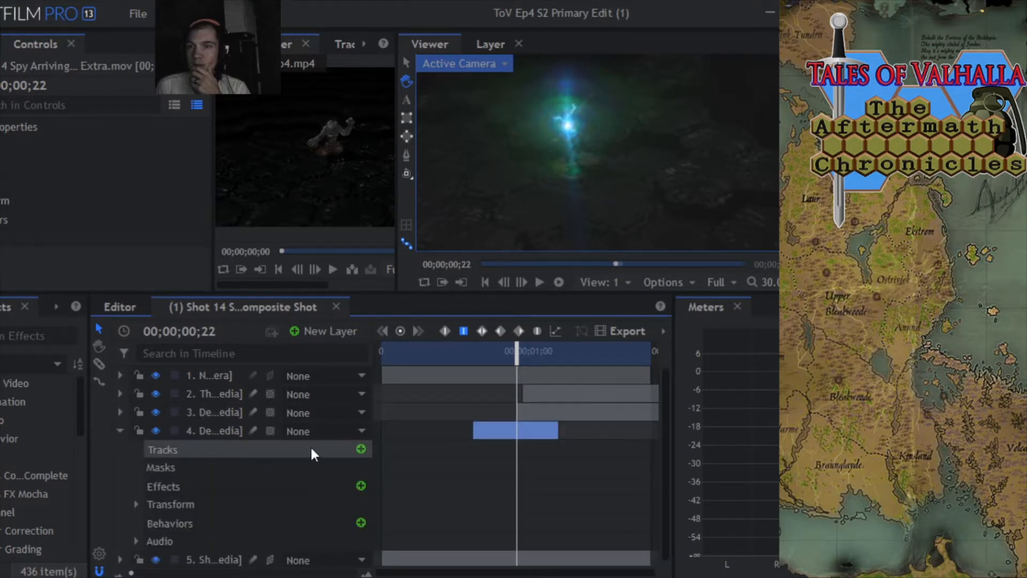
pyautogui.scroll(-1, 321, 450)
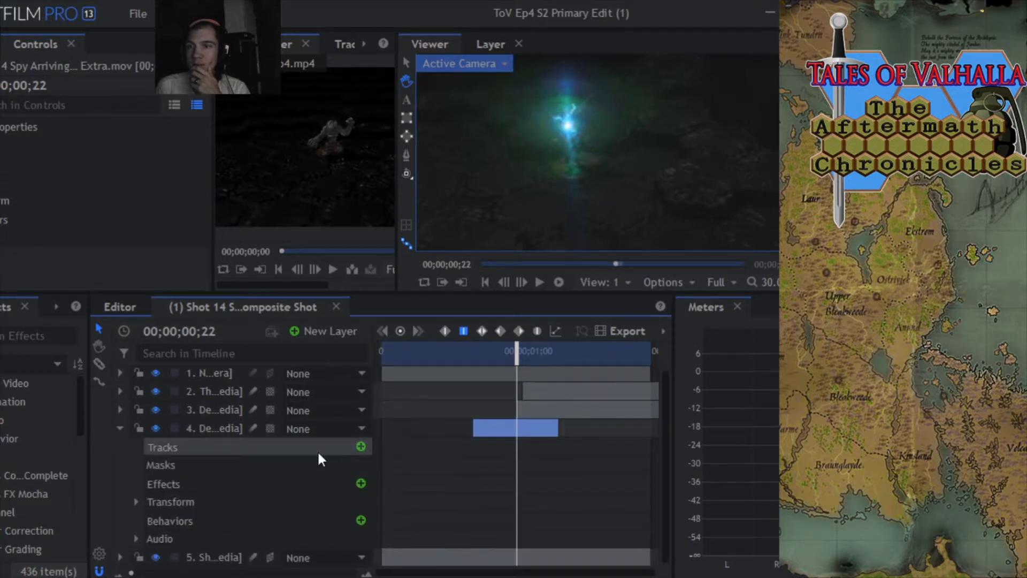
pyautogui.click(136, 501)
pyautogui.moveTo(663, 432); pyautogui.dragTo(669, 462)
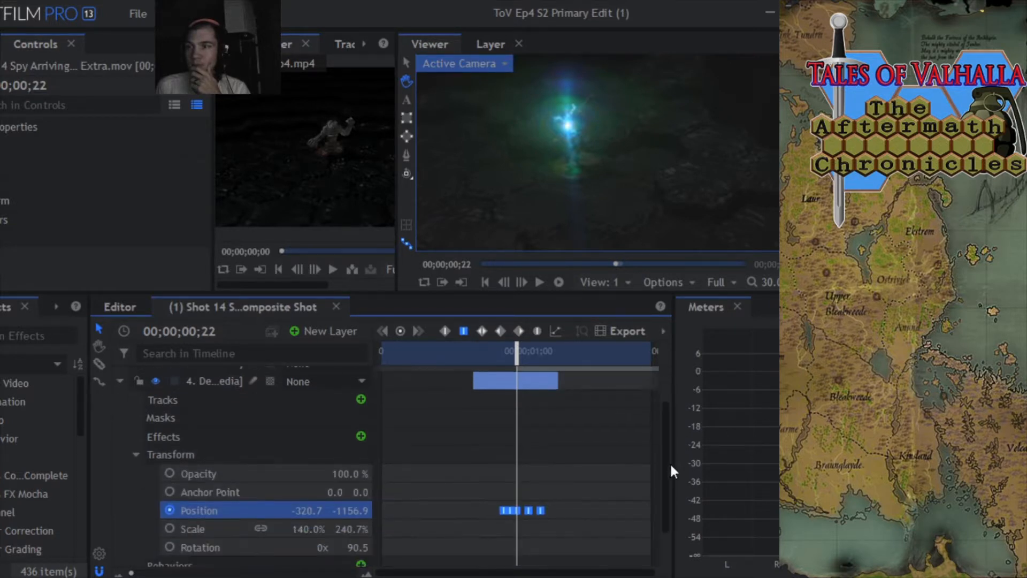
pyautogui.click(401, 490)
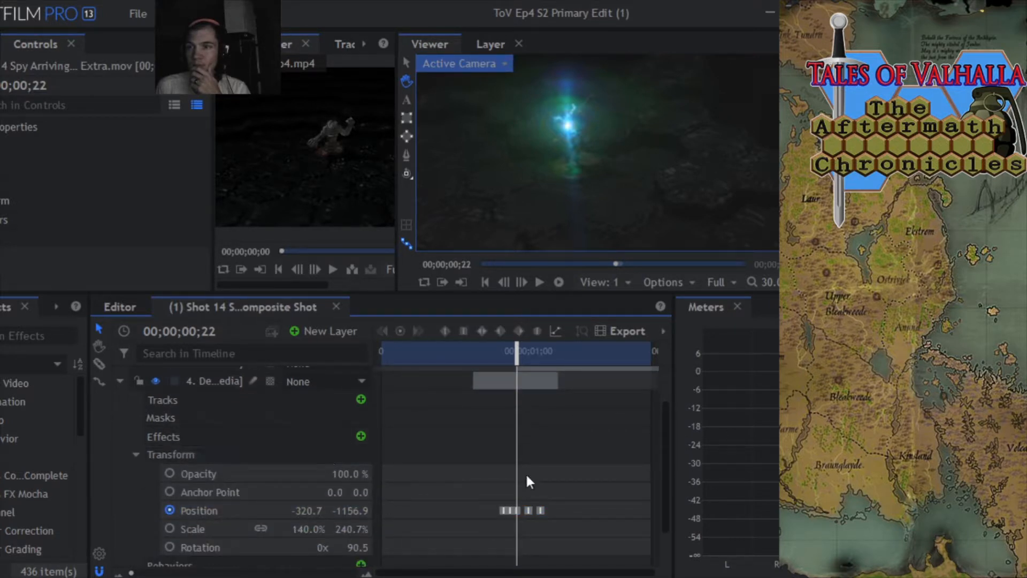
pyautogui.moveTo(669, 477); pyautogui.dragTo(662, 444)
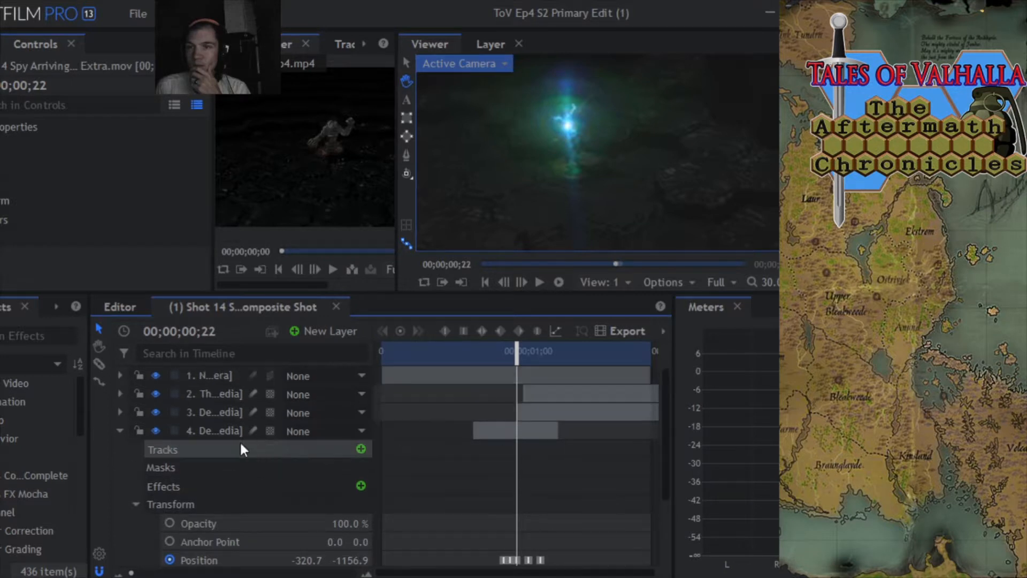
# - Expand layer 3's Transform properties and remove all of its Position keyframes
pyautogui.click(130, 415)
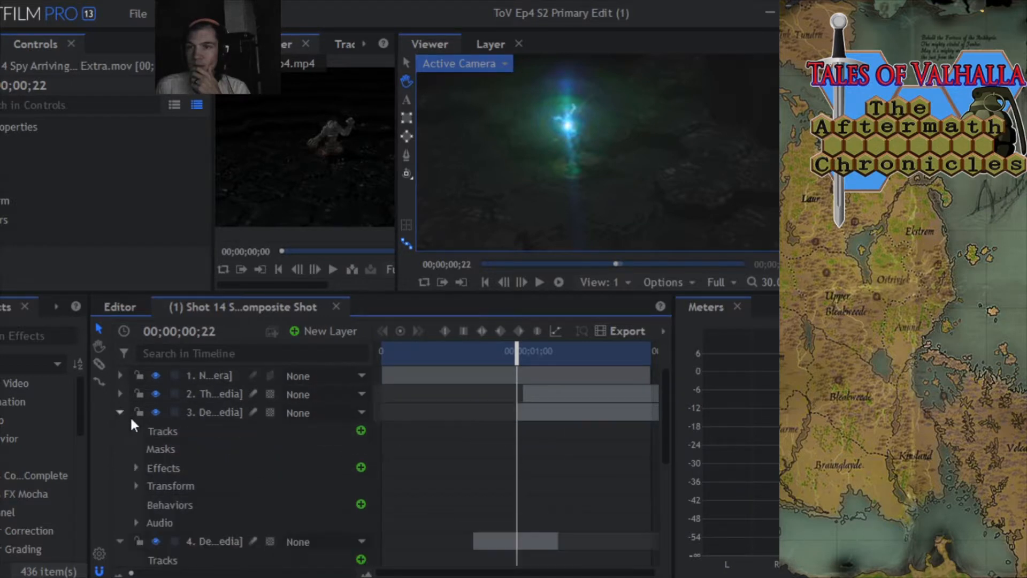
pyautogui.click(136, 485)
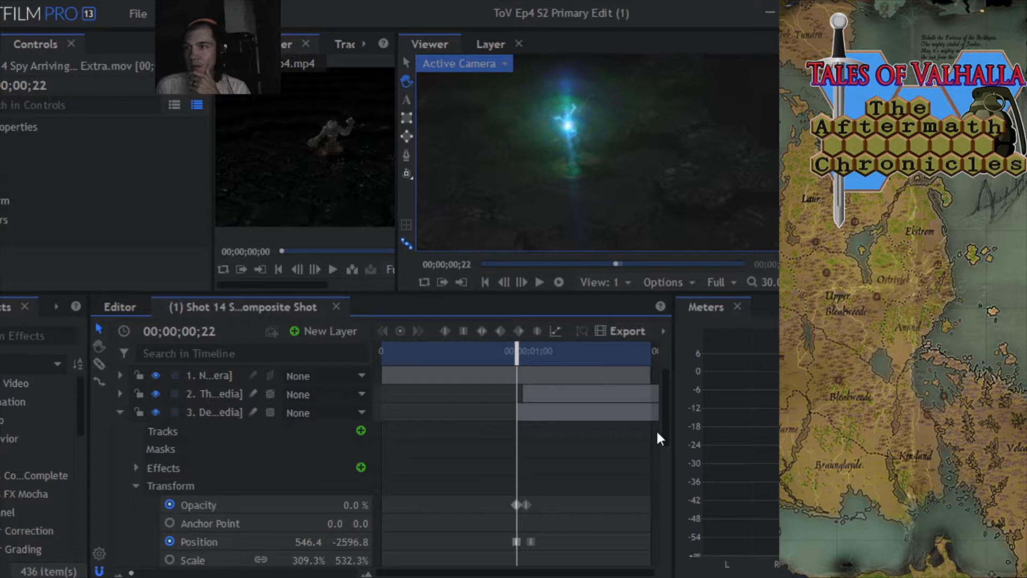
pyautogui.moveTo(666, 429); pyautogui.dragTo(665, 464)
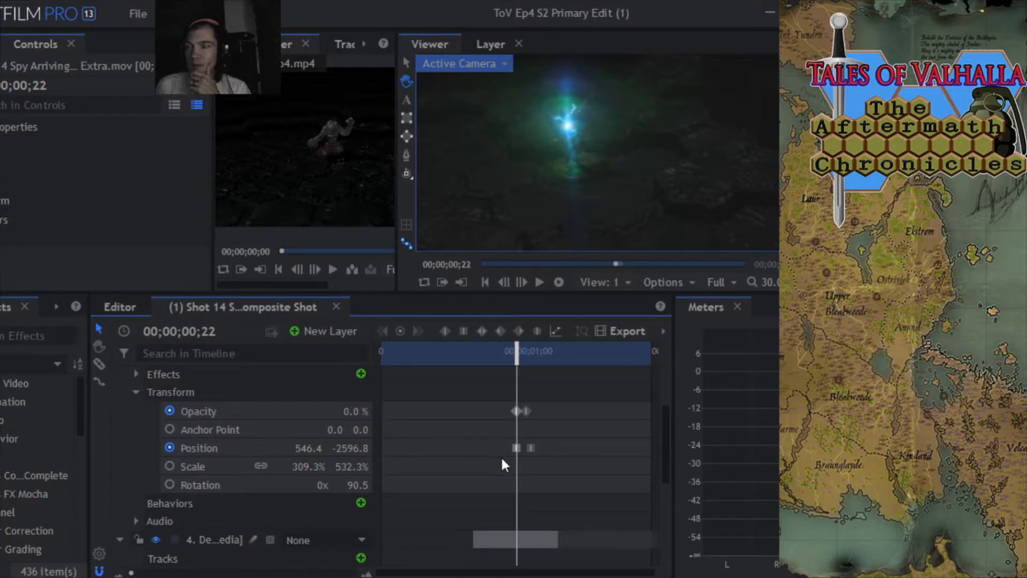
pyautogui.moveTo(493, 446); pyautogui.dragTo(516, 446)
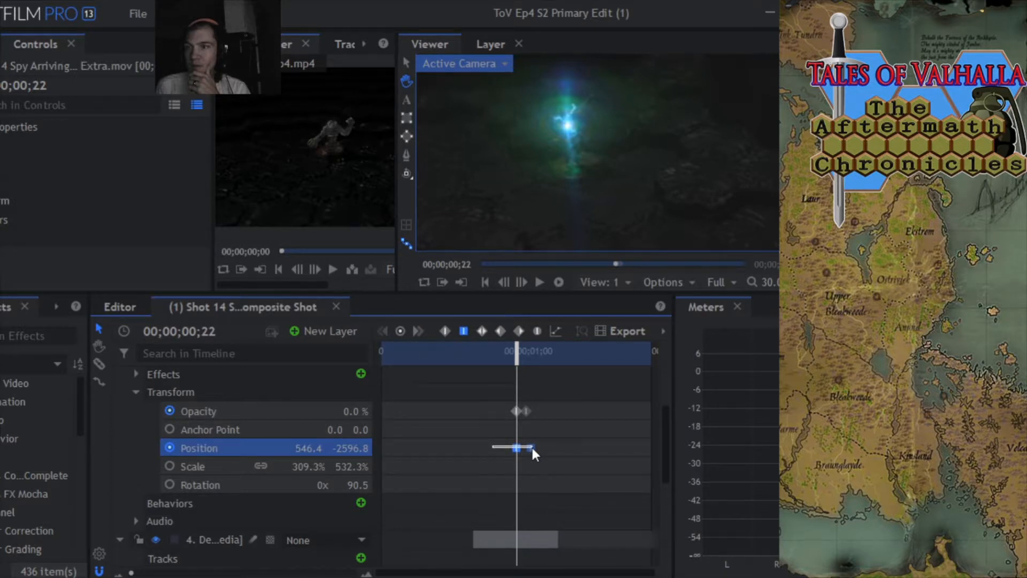
pyautogui.rightClick(532, 448)
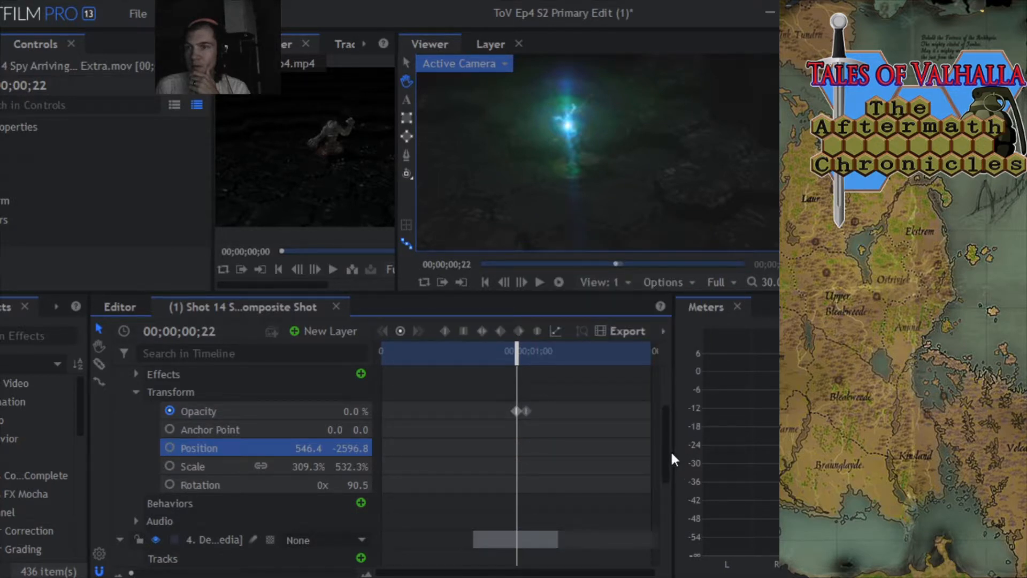
# - Move the playhead to 00;00;00;18 and copy layer 4's Position keyframes
pyautogui.moveTo(663, 444); pyautogui.dragTo(678, 505)
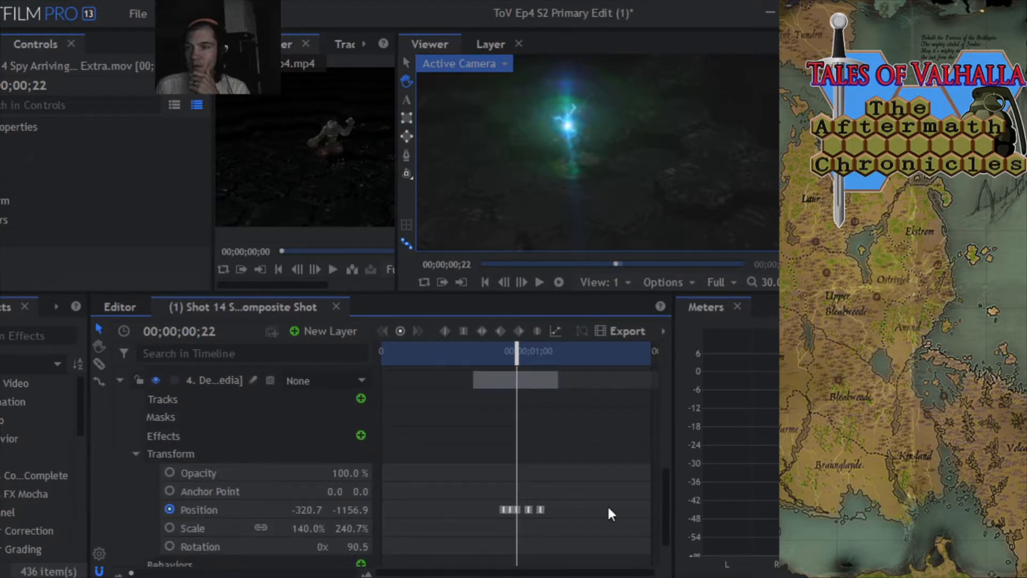
pyautogui.moveTo(515, 351); pyautogui.dragTo(490, 359)
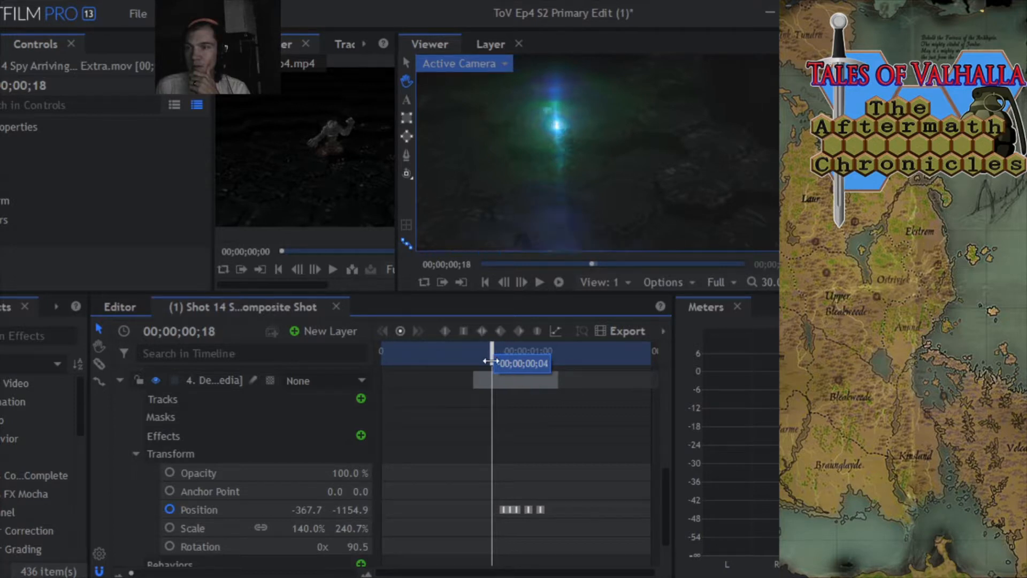
pyautogui.moveTo(665, 493)
pyautogui.mouseDown()
pyautogui.moveTo(661, 396)
pyautogui.moveTo(666, 477)
pyautogui.mouseUp()
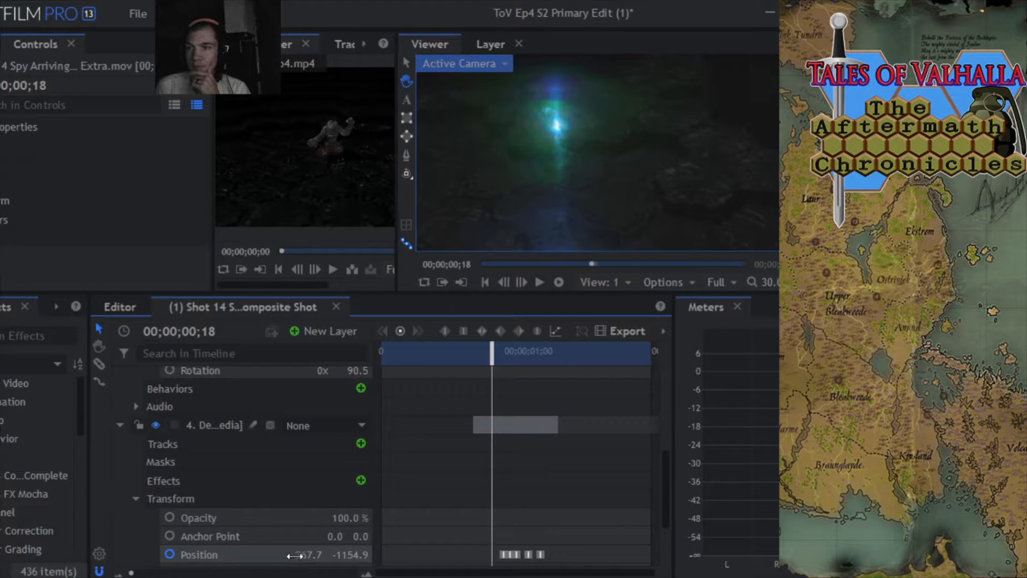
pyautogui.rightClick(256, 551)
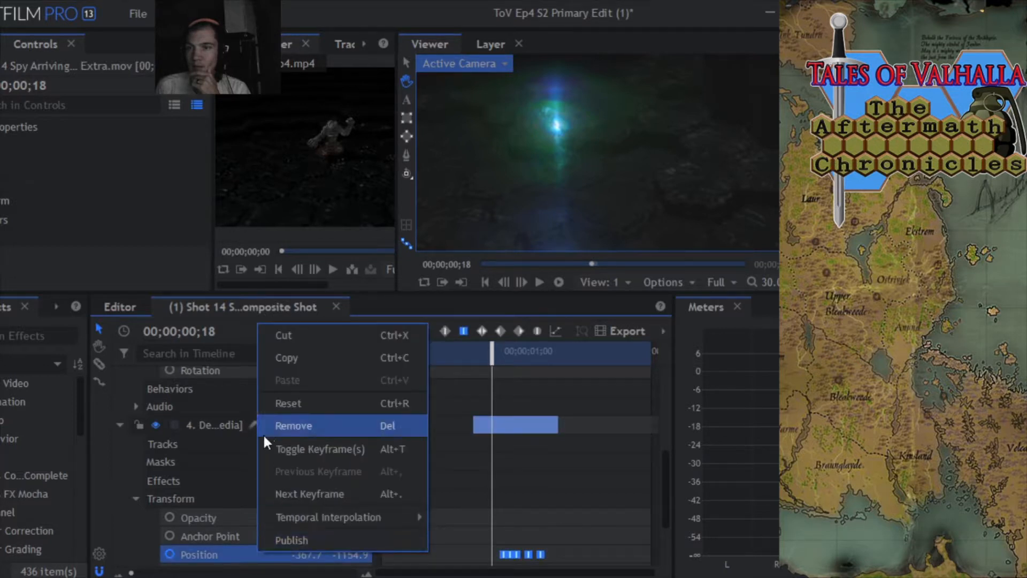
pyautogui.click(289, 358)
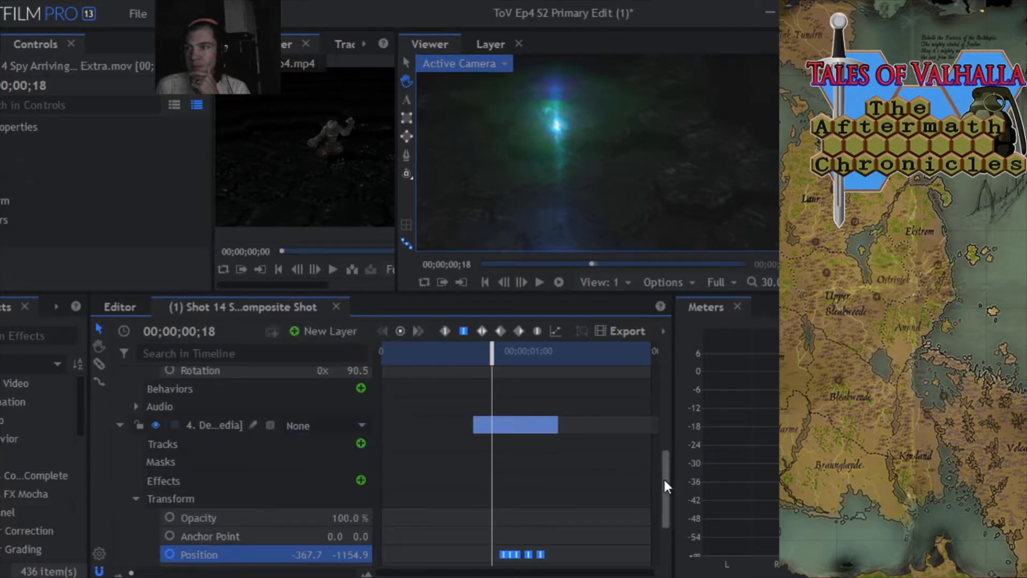
# - Try to paste the copied Position keyframes onto layer 3's Position property
pyautogui.moveTo(663, 476); pyautogui.dragTo(663, 435)
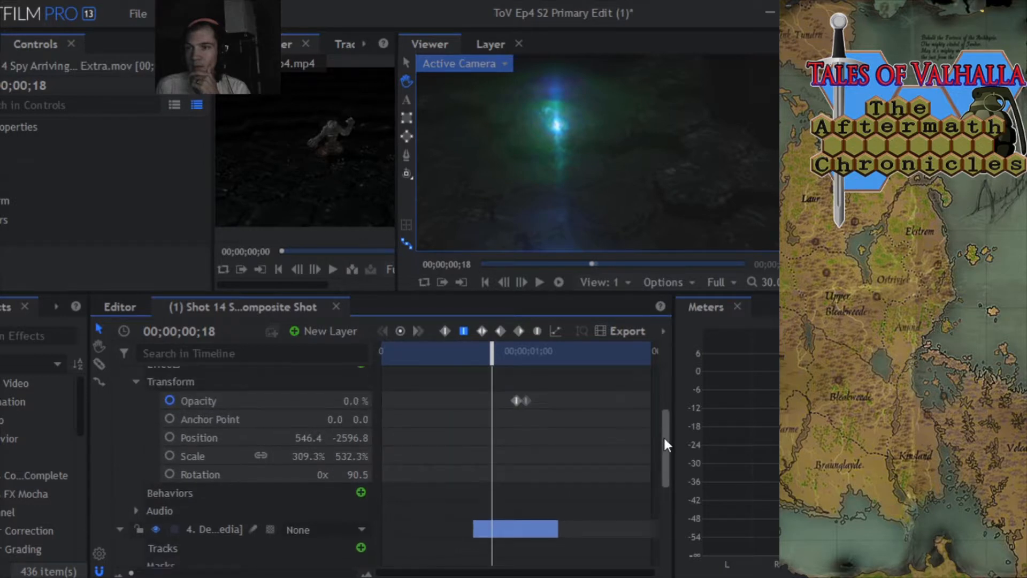
pyautogui.rightClick(234, 437)
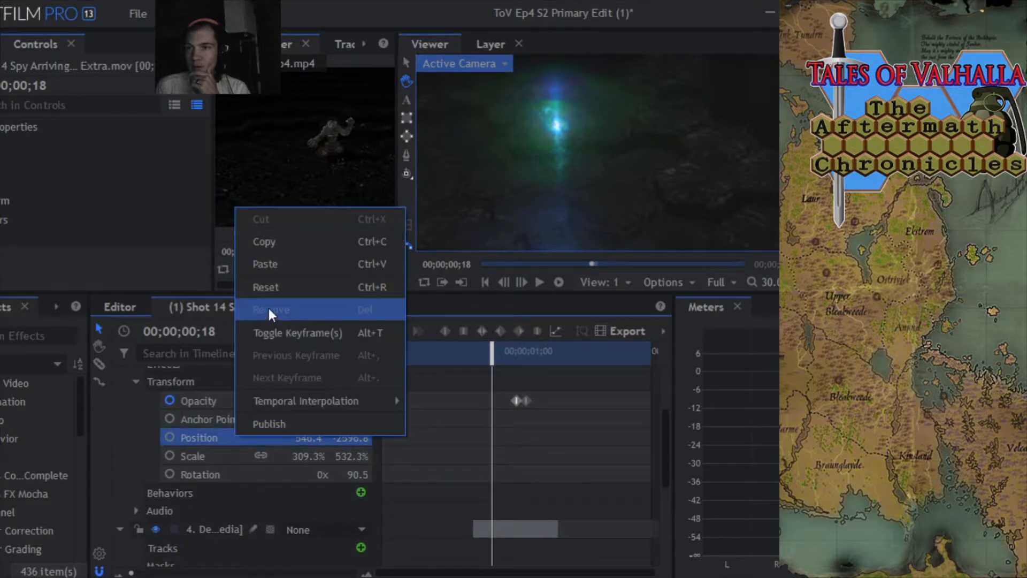
pyautogui.click(265, 263)
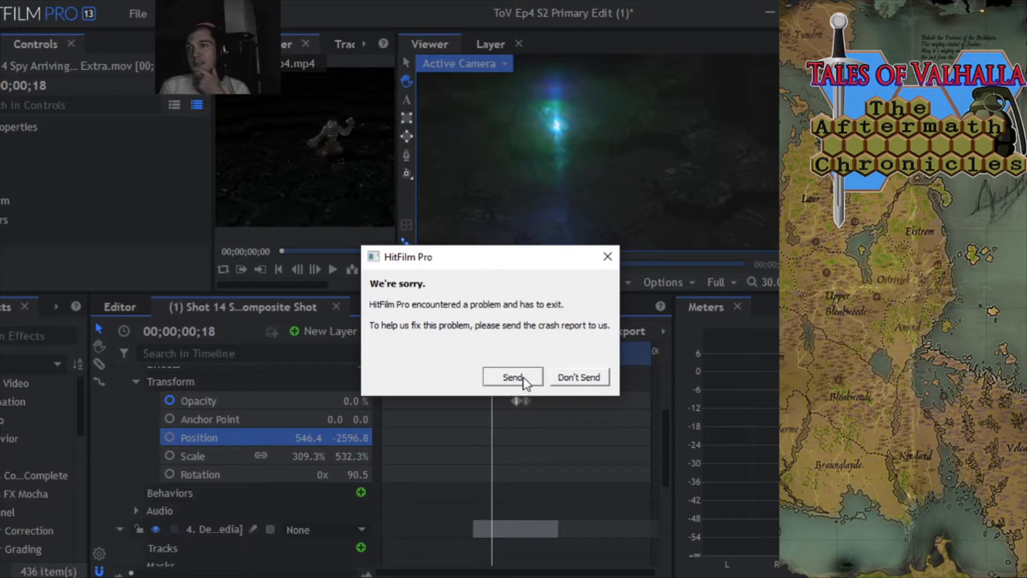
# - Dismiss the crash report without sending it and reopen the recent HitFilm Pro project ToV Ep4 S2 Primary Edit (1)
pyautogui.click(577, 377)
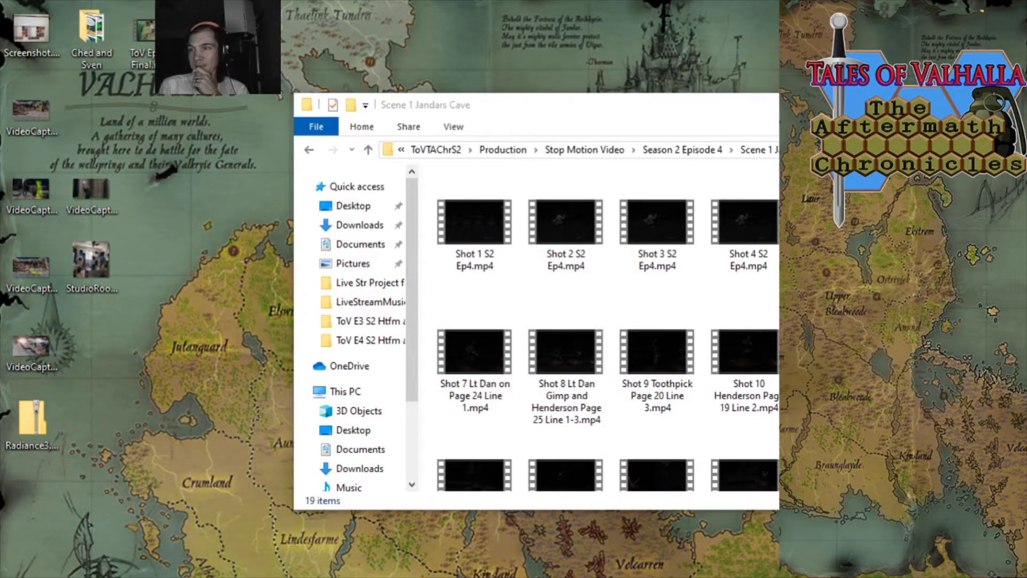
pyautogui.rightClick(725, 577)
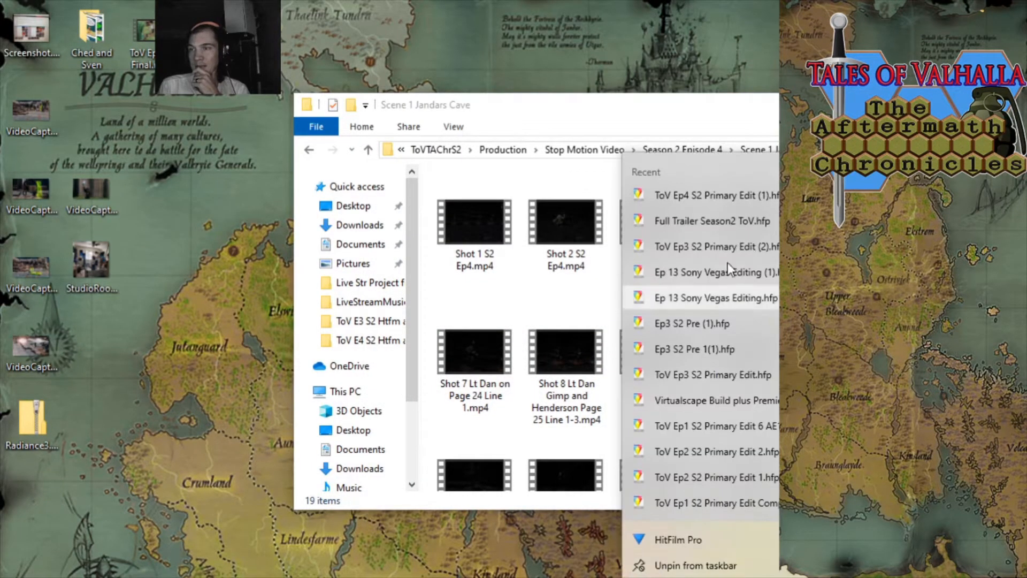
pyautogui.click(700, 199)
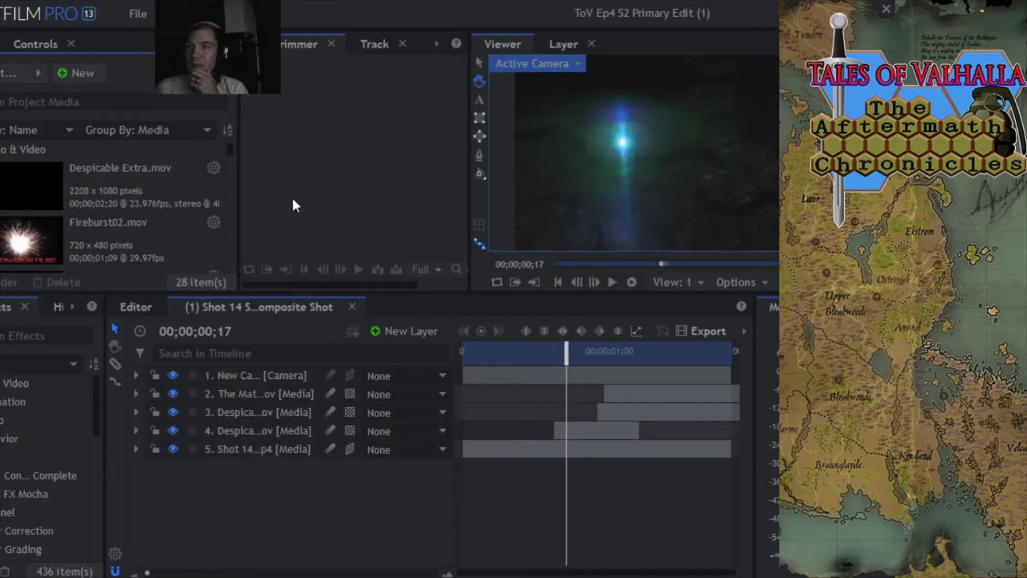
# - Look through the project media and preview the Shot 10 Henderson Page 19 Line 2 and Shot 5 S2 Ep4 clips
pyautogui.scroll(-10, 80, 182)
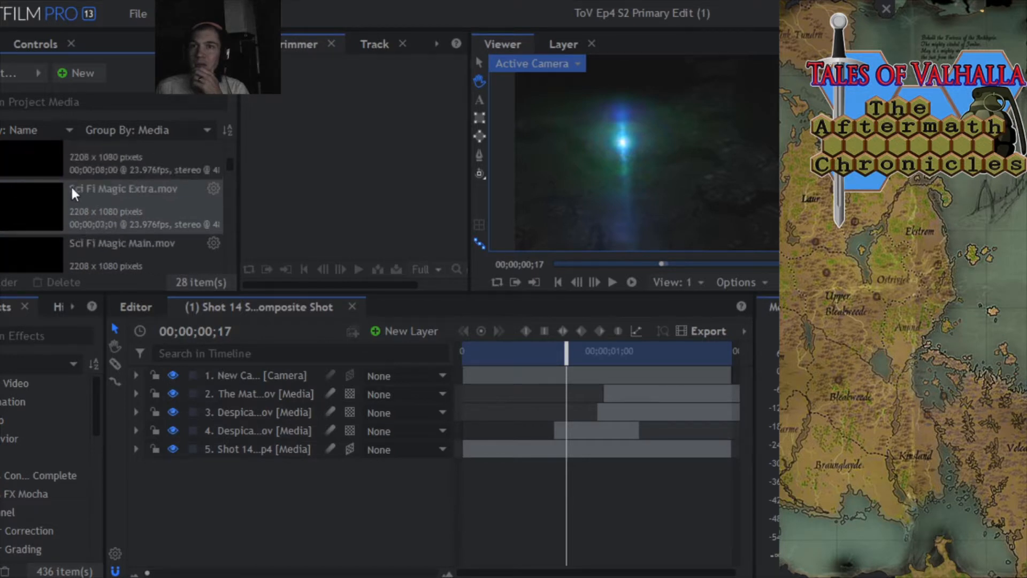
pyautogui.scroll(-3, 70, 192)
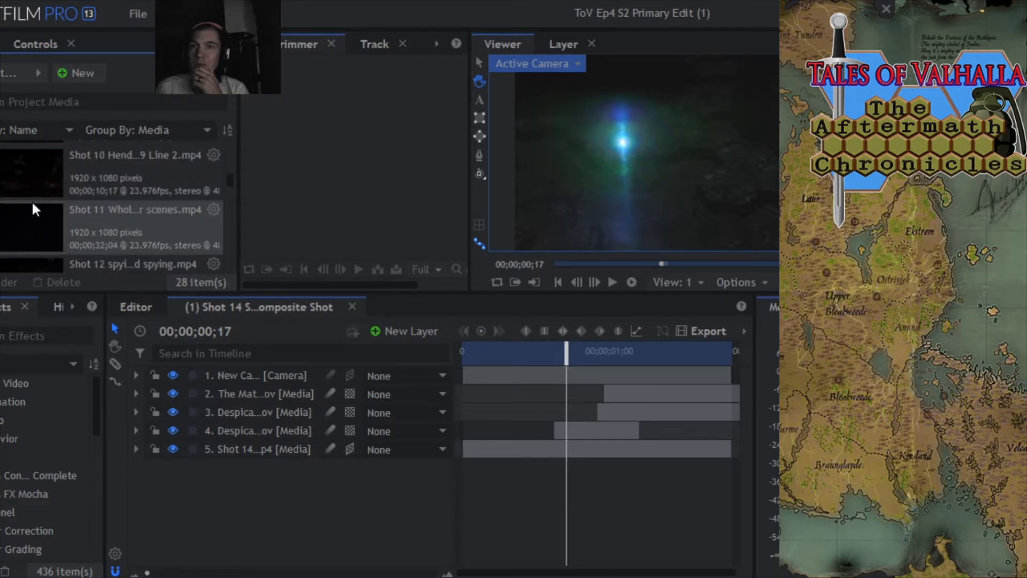
pyautogui.click(30, 194)
pyautogui.scroll(5, 51, 198)
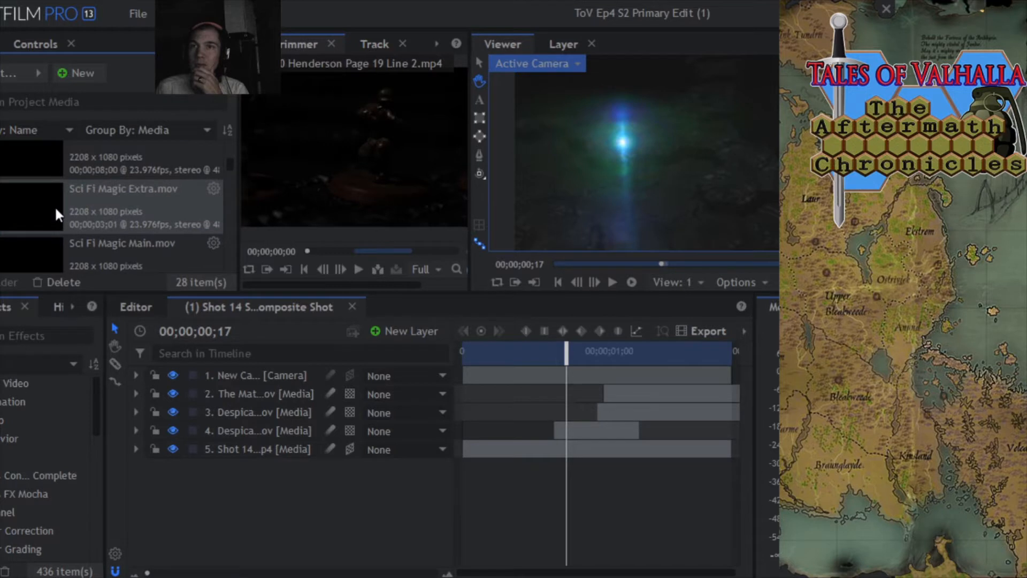
pyautogui.scroll(-6, 56, 213)
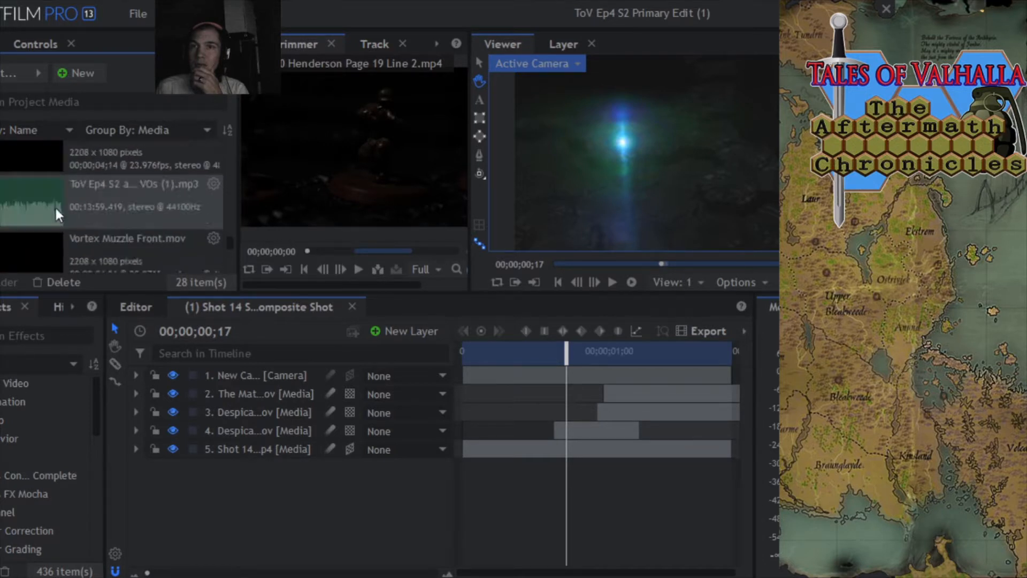
pyautogui.scroll(-5, 55, 208)
pyautogui.scroll(3, 56, 208)
pyautogui.scroll(4, 55, 205)
pyautogui.click(30, 167)
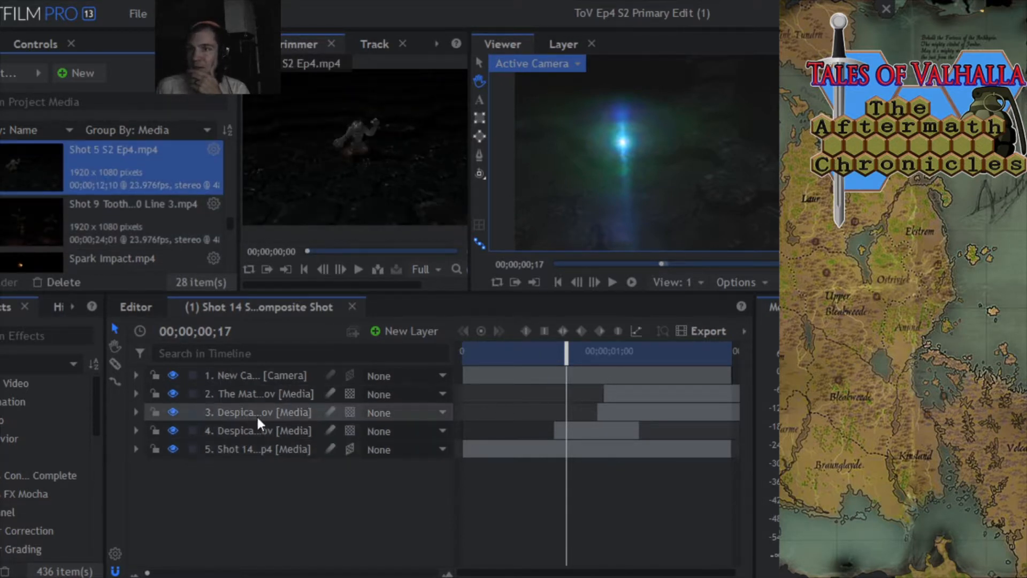
# - Move the composite shot's playhead to 00;00;00;19 and save the project
pyautogui.moveTo(566, 355)
pyautogui.mouseDown()
pyautogui.moveTo(650, 363)
pyautogui.moveTo(551, 363)
pyautogui.moveTo(663, 363)
pyautogui.moveTo(562, 363)
pyautogui.moveTo(597, 363)
pyautogui.moveTo(579, 364)
pyautogui.mouseUp()
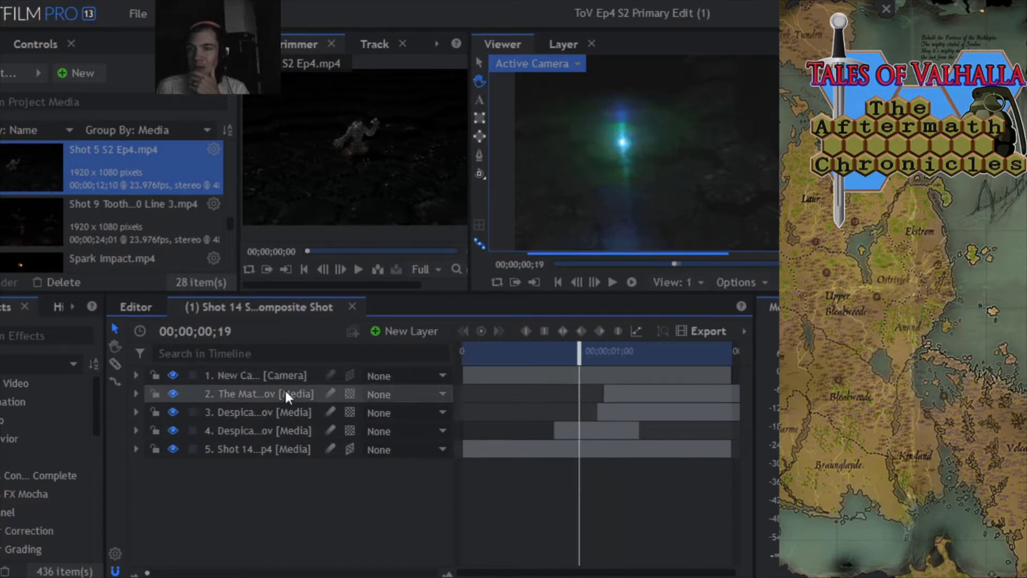
pyautogui.click(144, 16)
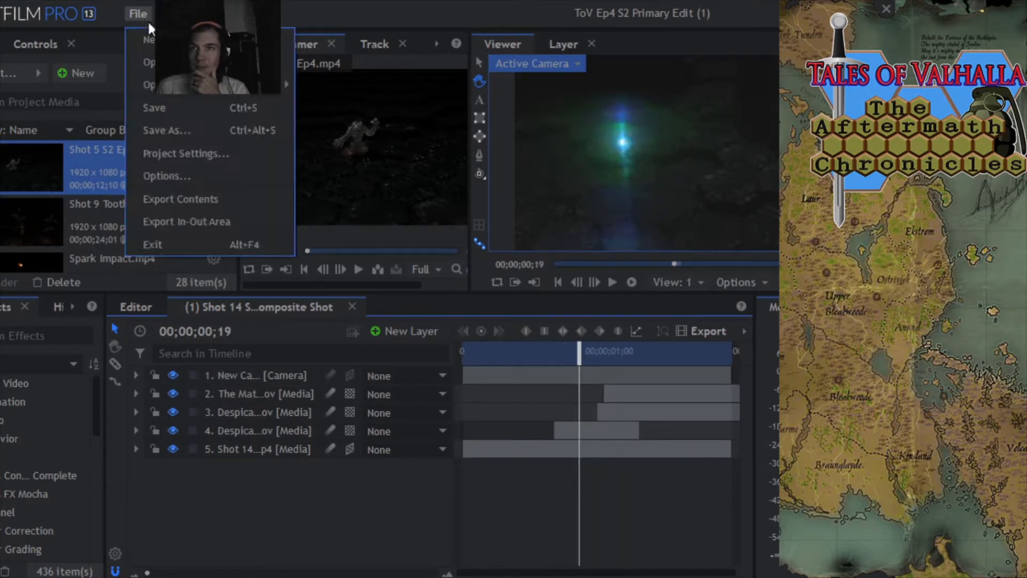
pyautogui.click(168, 104)
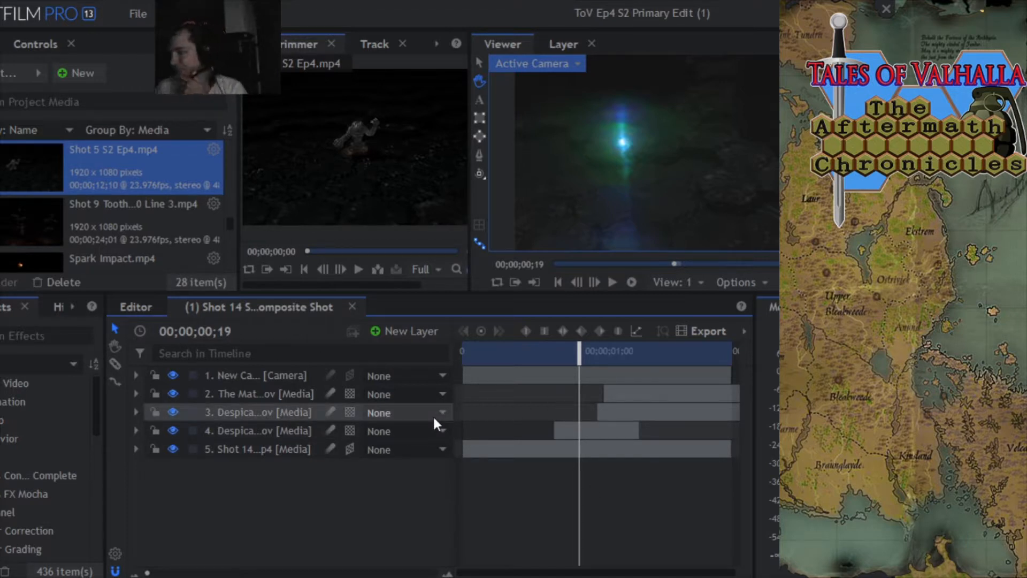
# - Expand layer 4's Transform properties and copy its Position keyframes
pyautogui.click(137, 430)
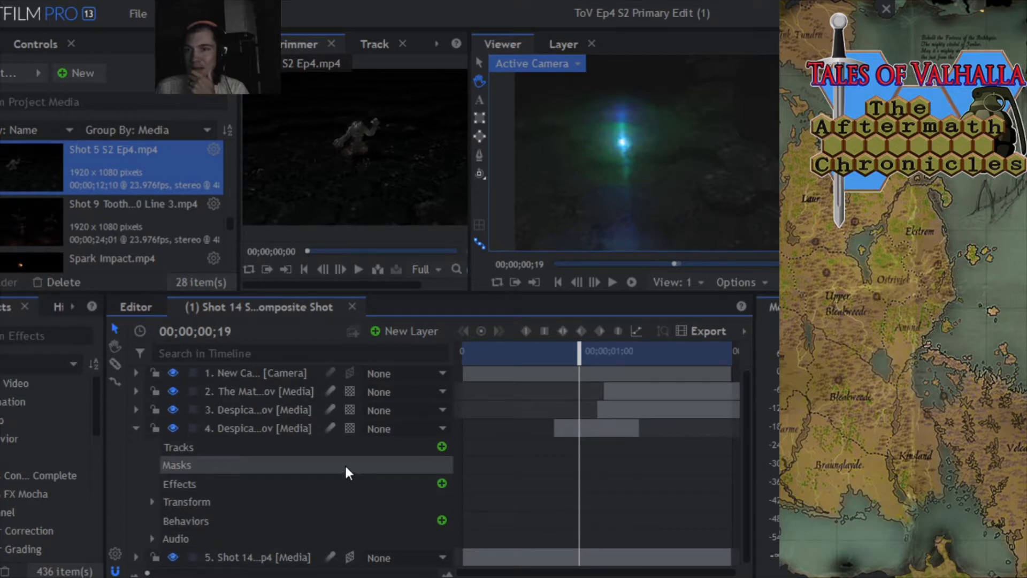
pyautogui.click(152, 502)
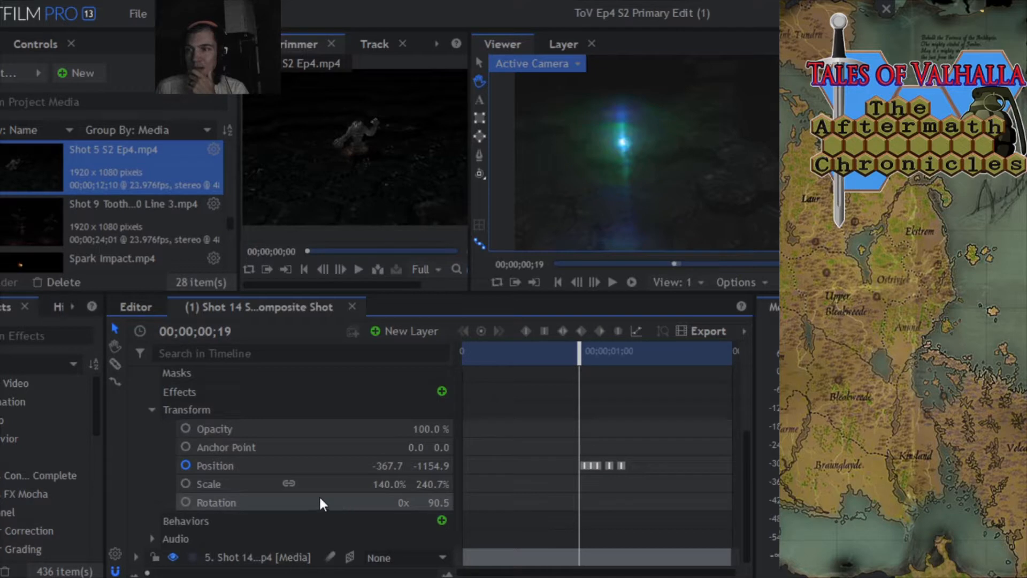
pyautogui.rightClick(269, 464)
pyautogui.click(306, 271)
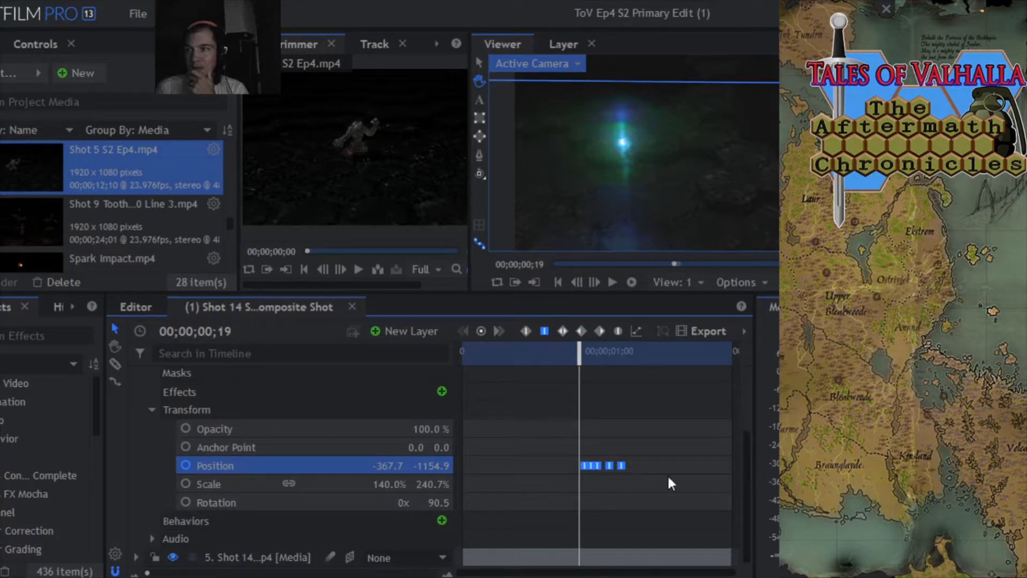
pyautogui.click(624, 435)
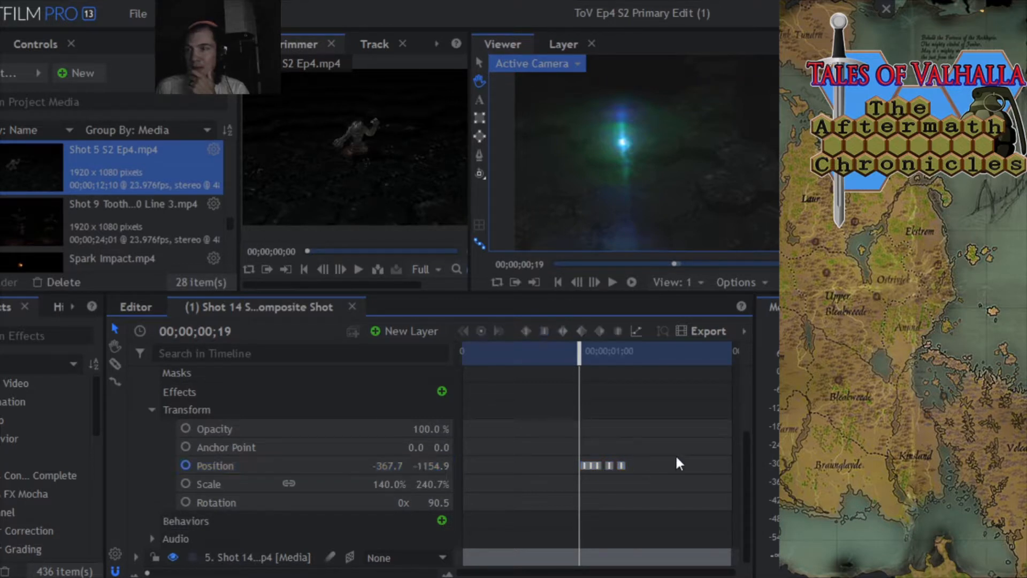
# - Expand layer 3's Transform properties and remove both of its Position keyframes
pyautogui.moveTo(743, 457); pyautogui.dragTo(732, 368)
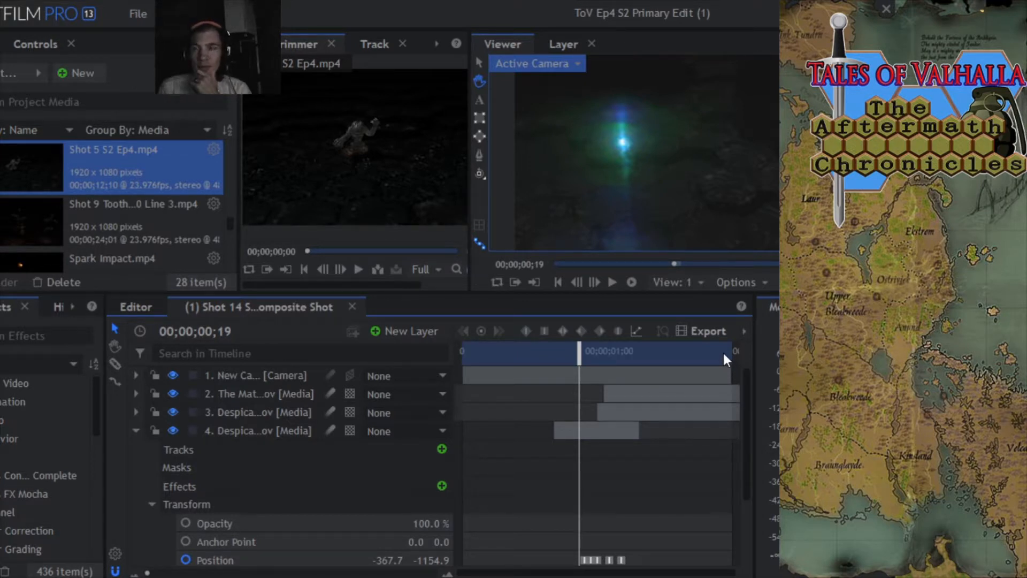
pyautogui.click(137, 412)
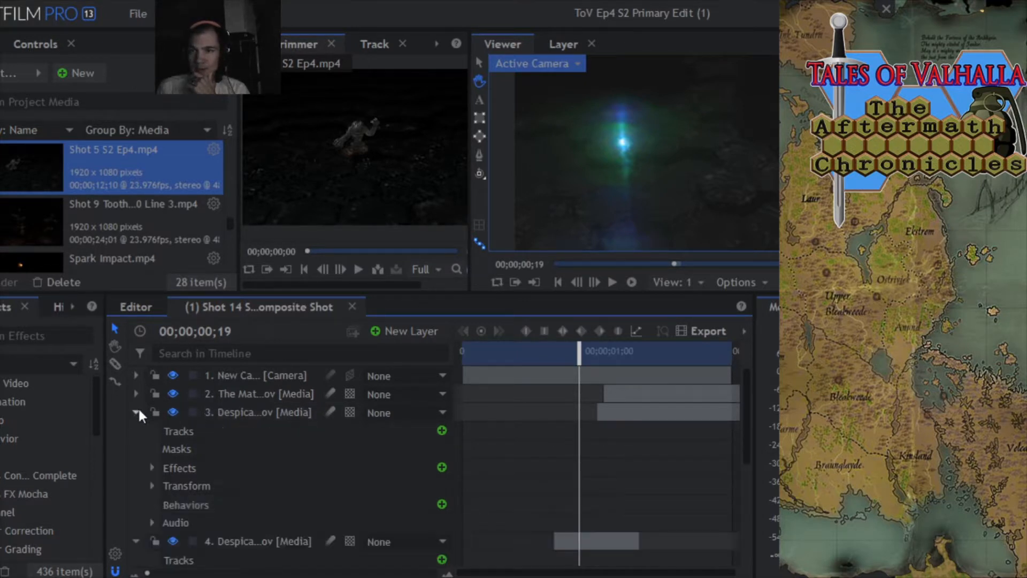
pyautogui.click(153, 484)
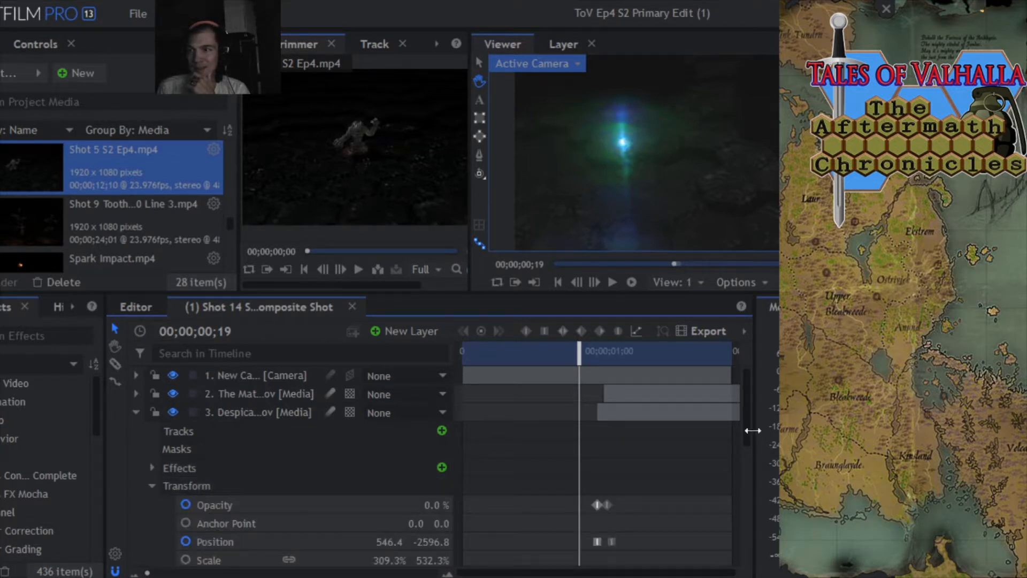
pyautogui.moveTo(745, 428); pyautogui.dragTo(746, 460)
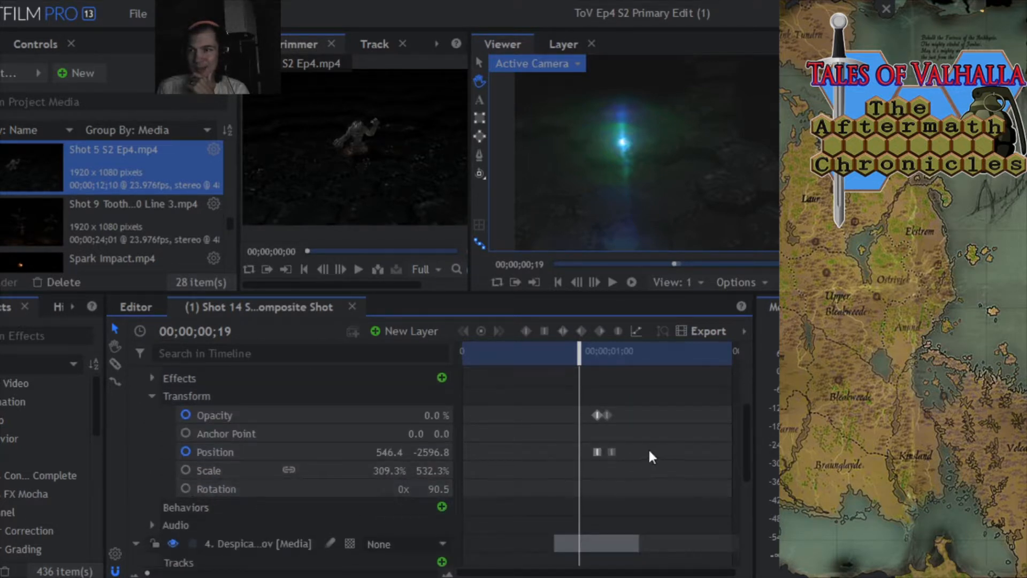
pyautogui.moveTo(615, 450); pyautogui.dragTo(592, 454)
pyautogui.rightClick(602, 452)
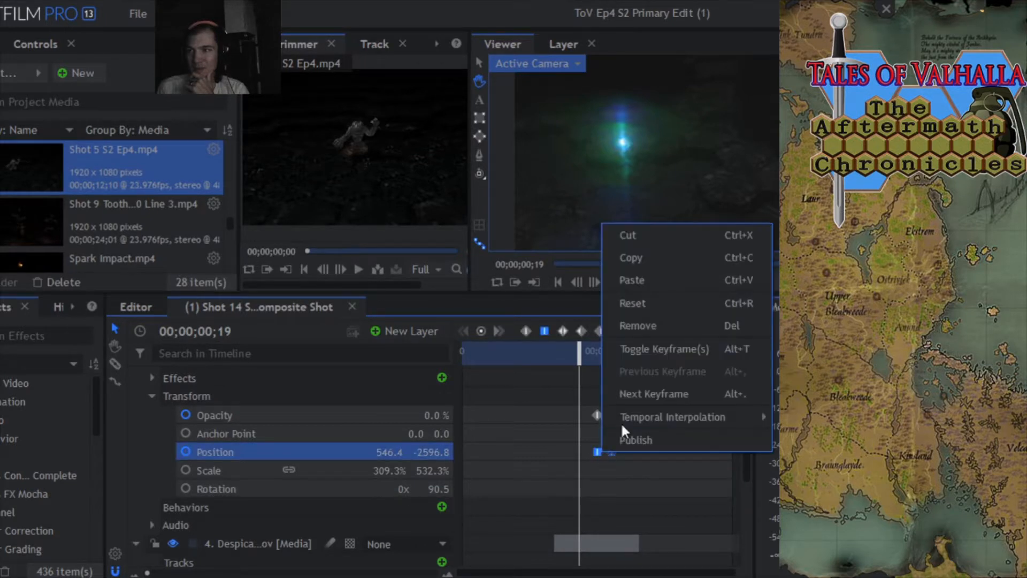
pyautogui.click(637, 322)
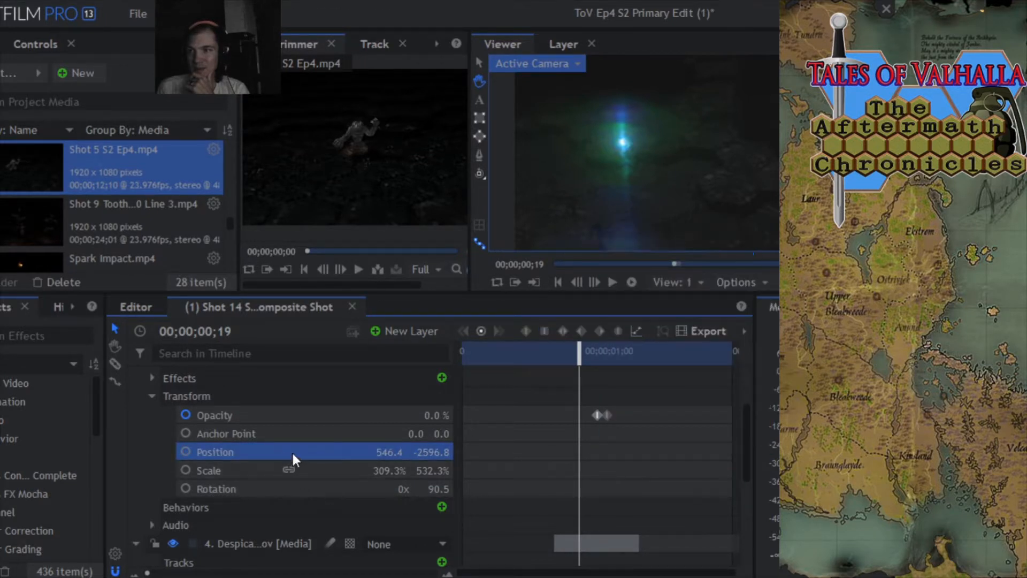
# - Copy layer 4's Position keyframes and paste them onto layer 3's Position property at 00;00;00;19
pyautogui.rightClick(292, 455)
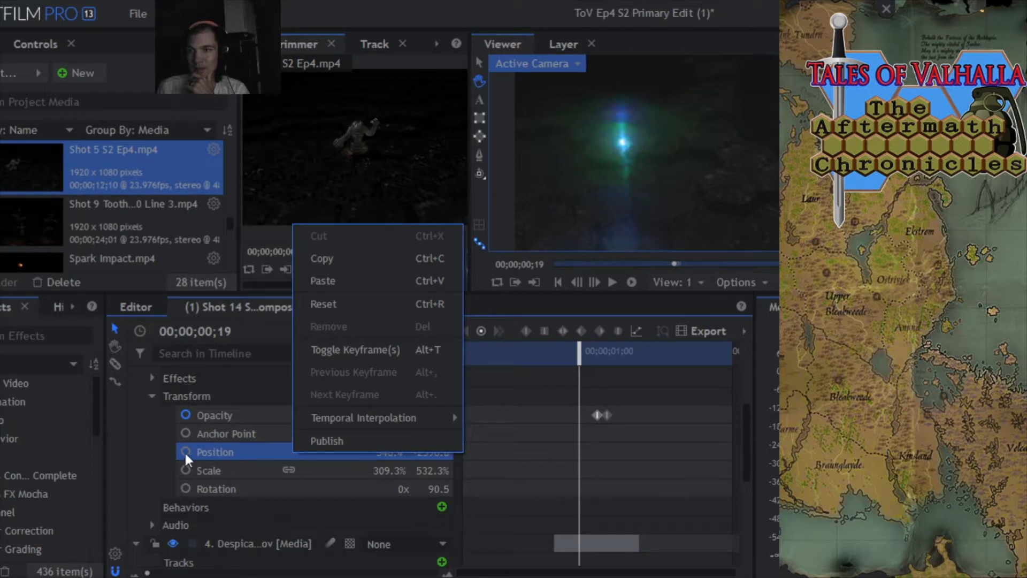
pyautogui.click(152, 452)
pyautogui.moveTo(746, 438); pyautogui.dragTo(749, 509)
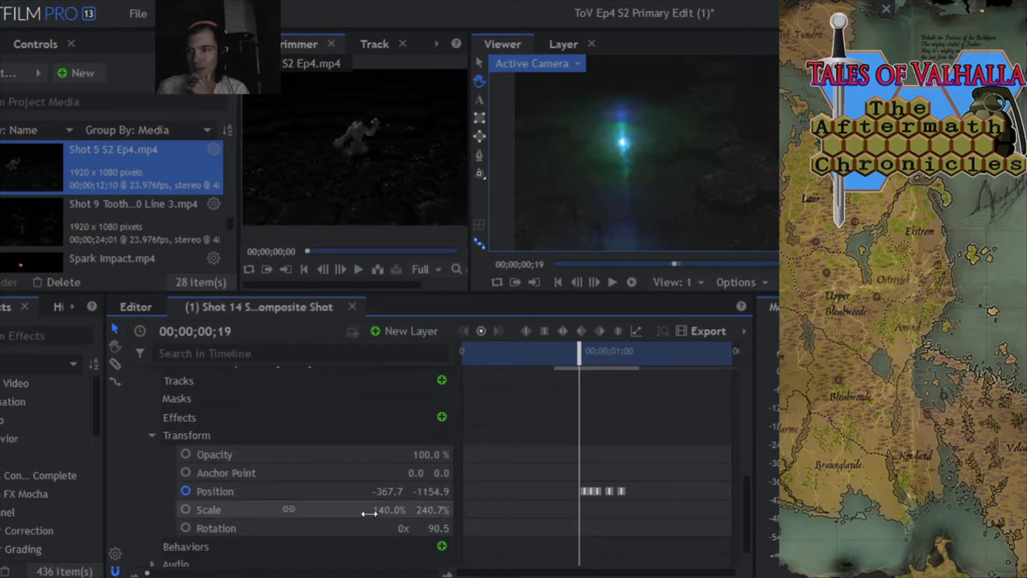
pyautogui.click(353, 495)
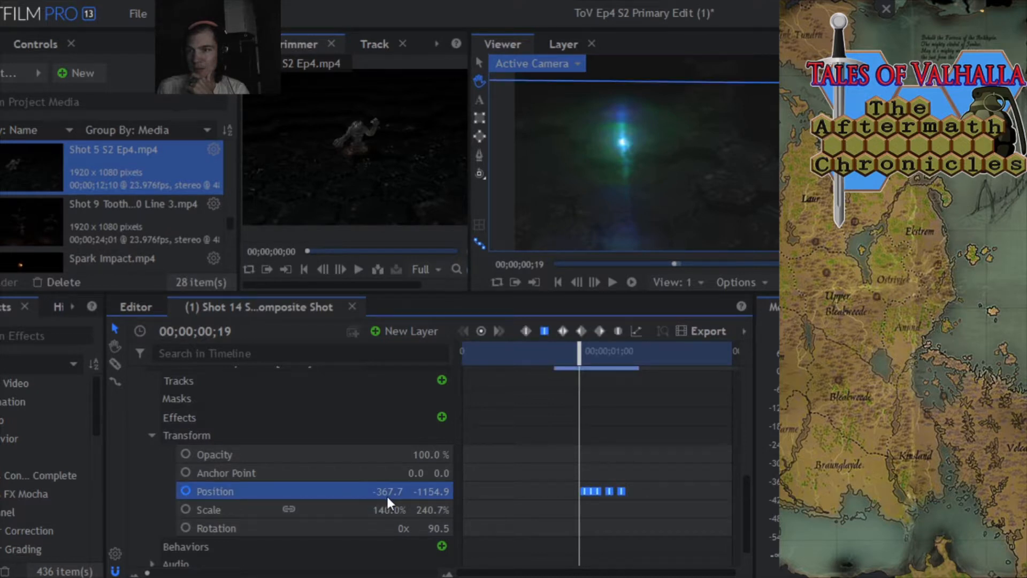
pyautogui.rightClick(429, 492)
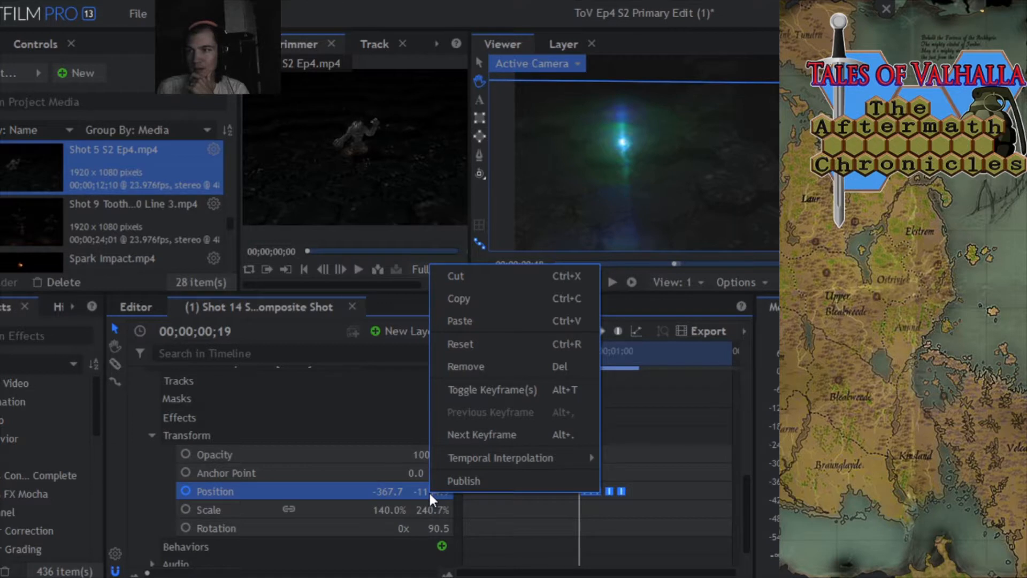
pyautogui.click(286, 490)
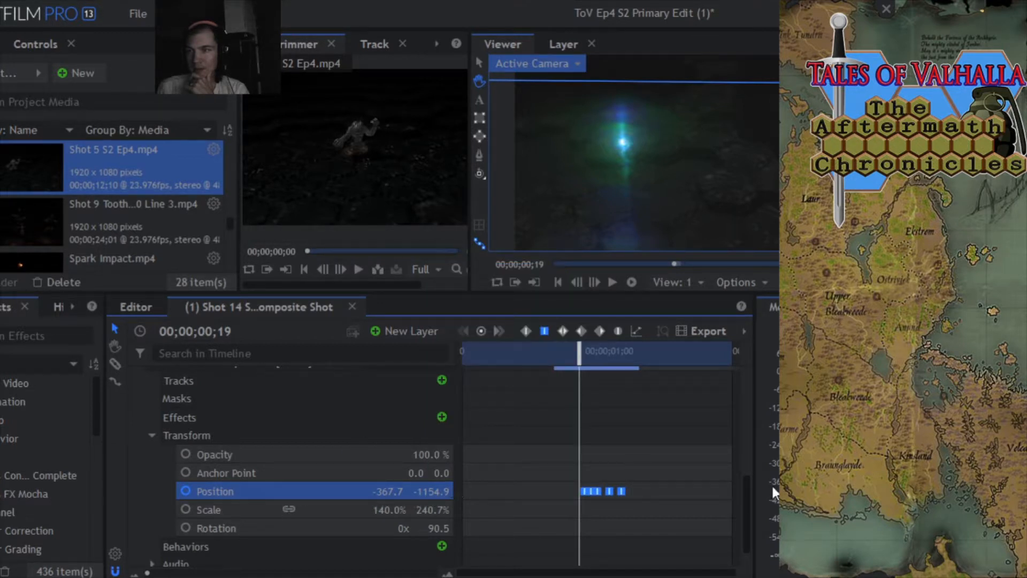
pyautogui.moveTo(746, 499); pyautogui.dragTo(759, 409)
pyautogui.rightClick(303, 497)
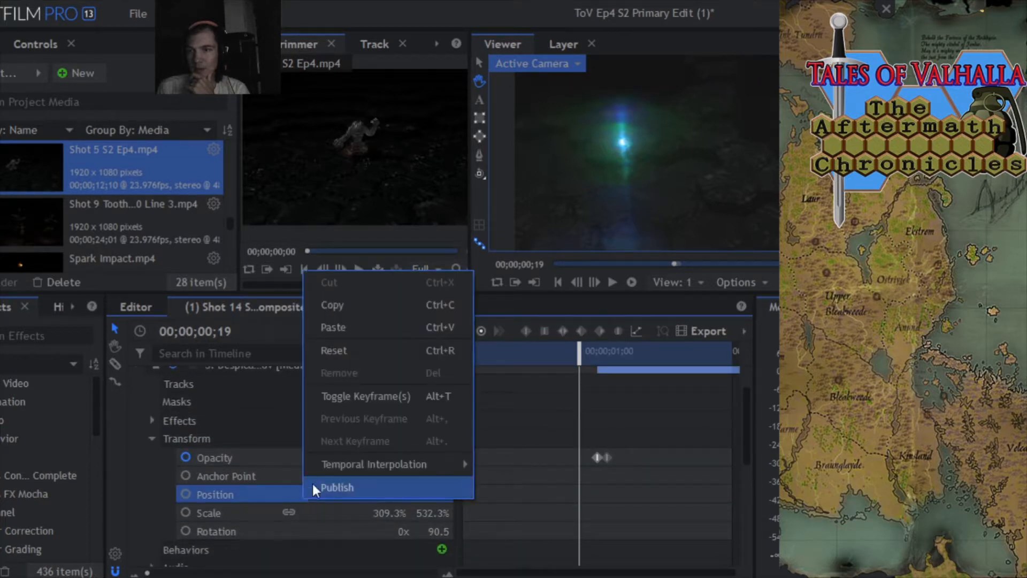
pyautogui.click(336, 328)
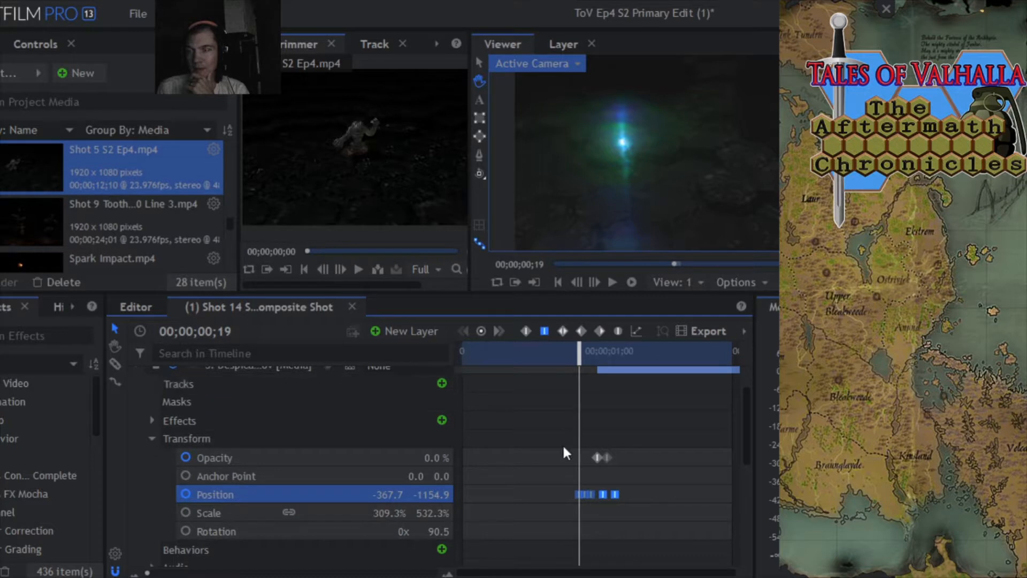
# - Move the composite shot's playhead to 00;00;00;20 and save the project
pyautogui.moveTo(579, 363); pyautogui.dragTo(581, 394)
pyautogui.moveTo(748, 443); pyautogui.dragTo(750, 471)
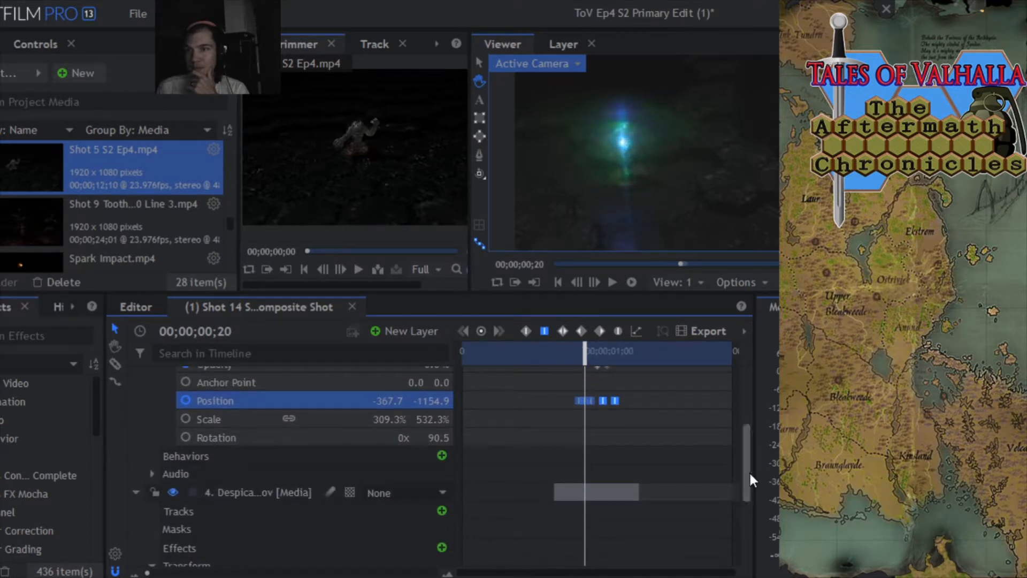
pyautogui.click(136, 13)
pyautogui.click(150, 102)
# - Step frame by frame from 00;00;00;23 to 00;00;01;07 to check layer 3's effect against its pasted Position keyframes
pyautogui.moveTo(747, 456); pyautogui.dragTo(750, 418)
pyautogui.moveTo(574, 353); pyautogui.dragTo(595, 354)
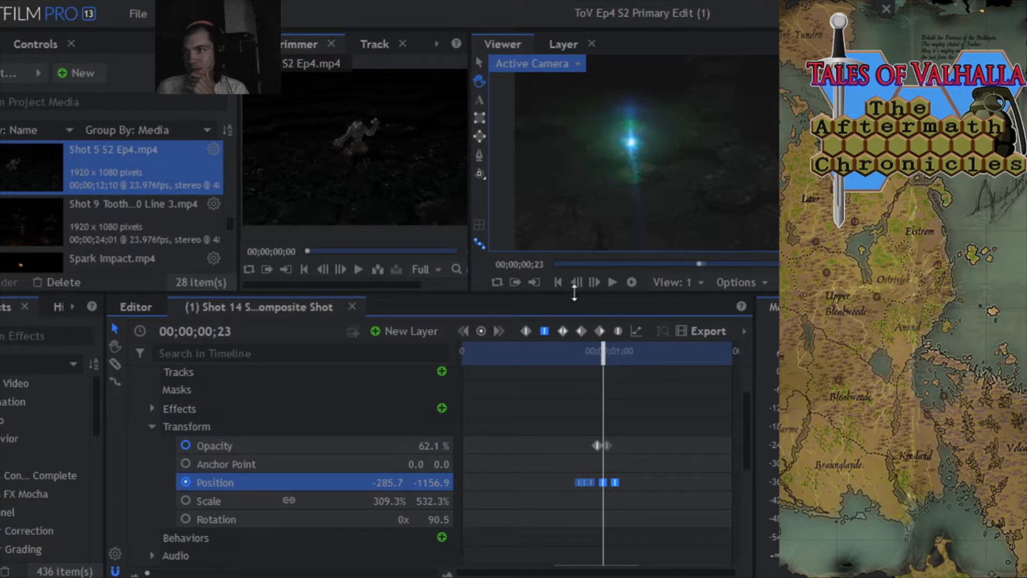
pyautogui.click(576, 282)
pyautogui.click(592, 283)
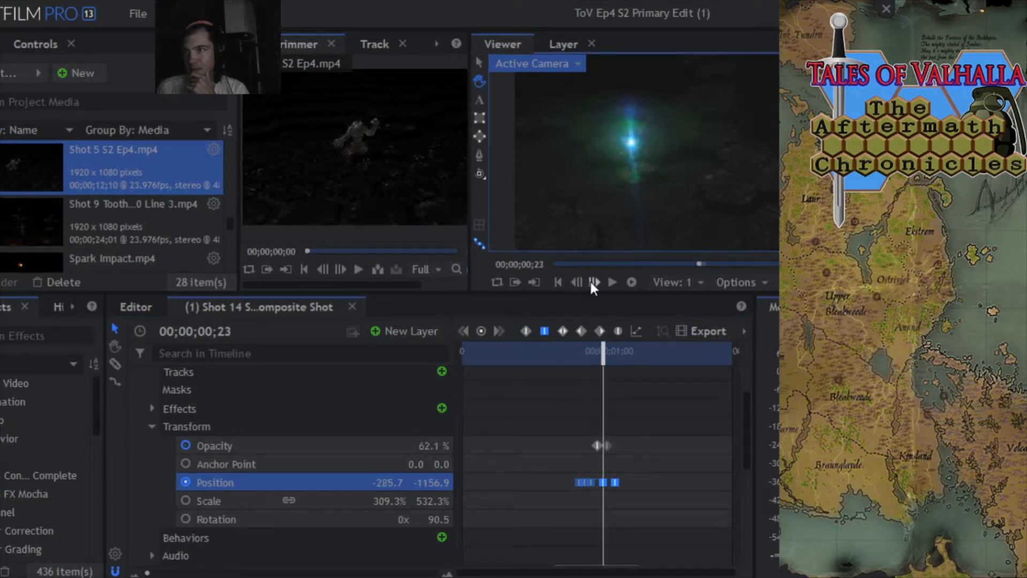
pyautogui.click(592, 283)
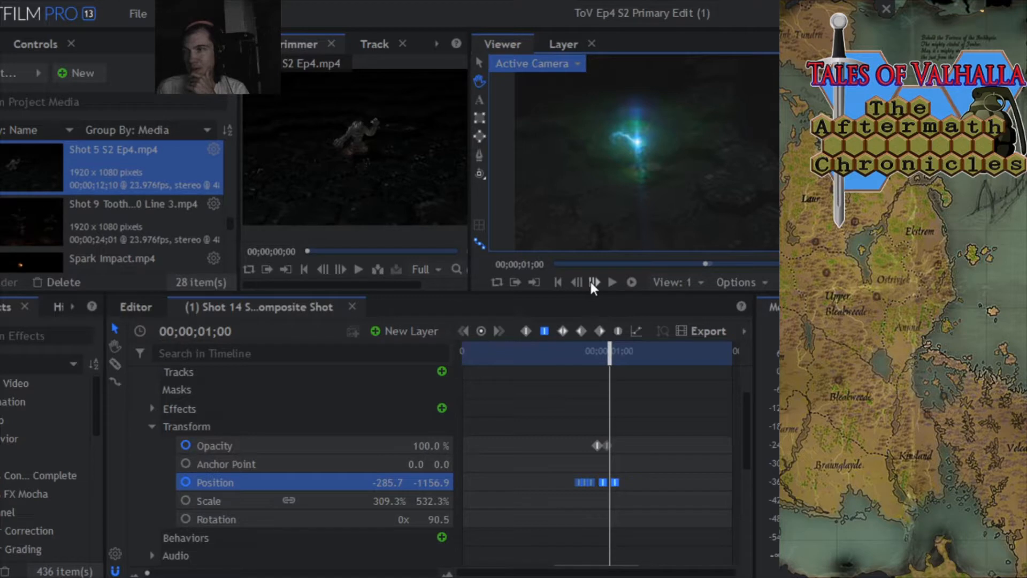
pyautogui.click(592, 284)
pyautogui.click(576, 282)
pyautogui.click(576, 283)
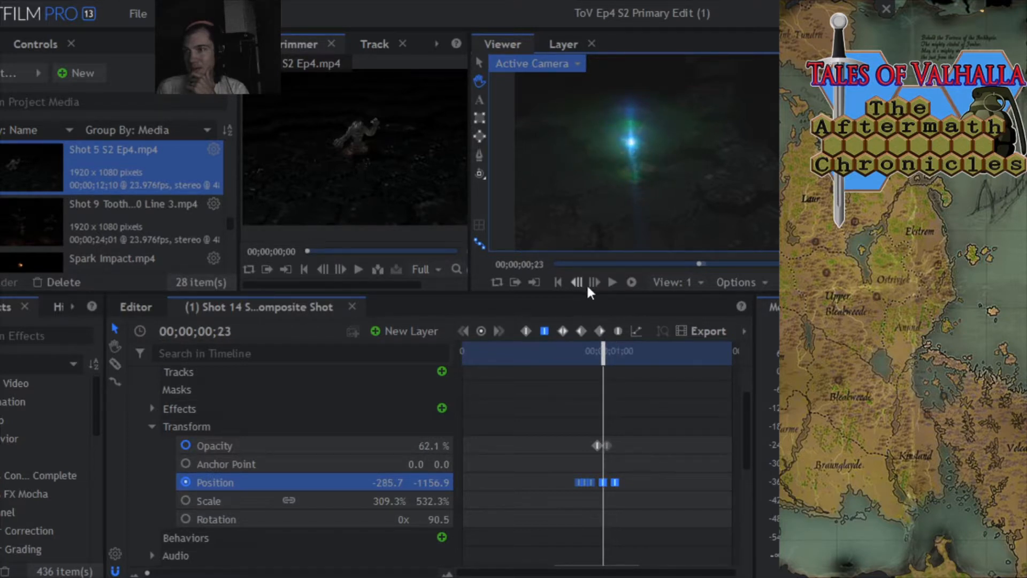
pyautogui.click(594, 283)
pyautogui.click(594, 282)
pyautogui.click(594, 282)
pyautogui.click(594, 282)
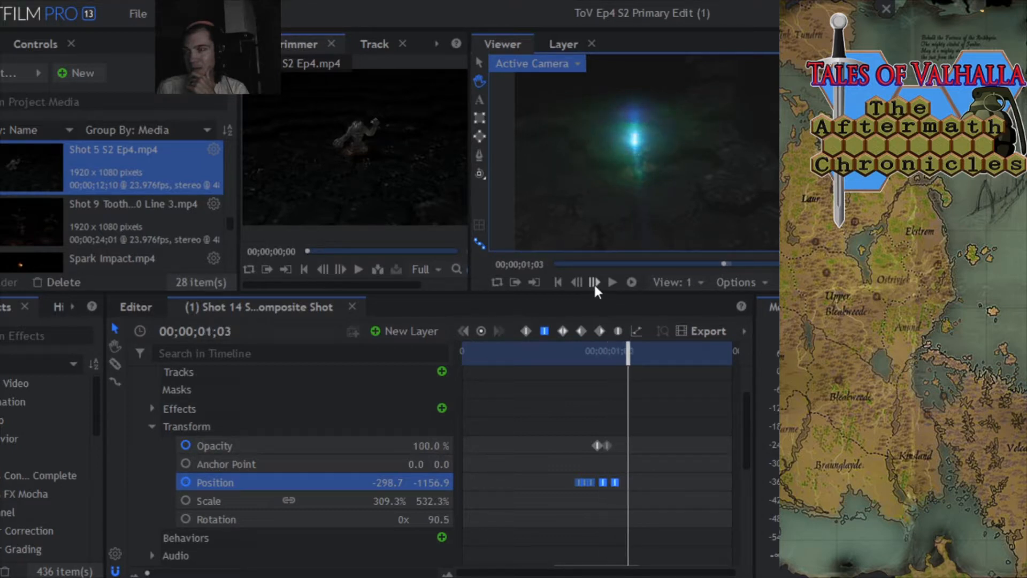
pyautogui.click(594, 283)
pyautogui.click(594, 283)
pyautogui.click(594, 282)
pyautogui.click(594, 282)
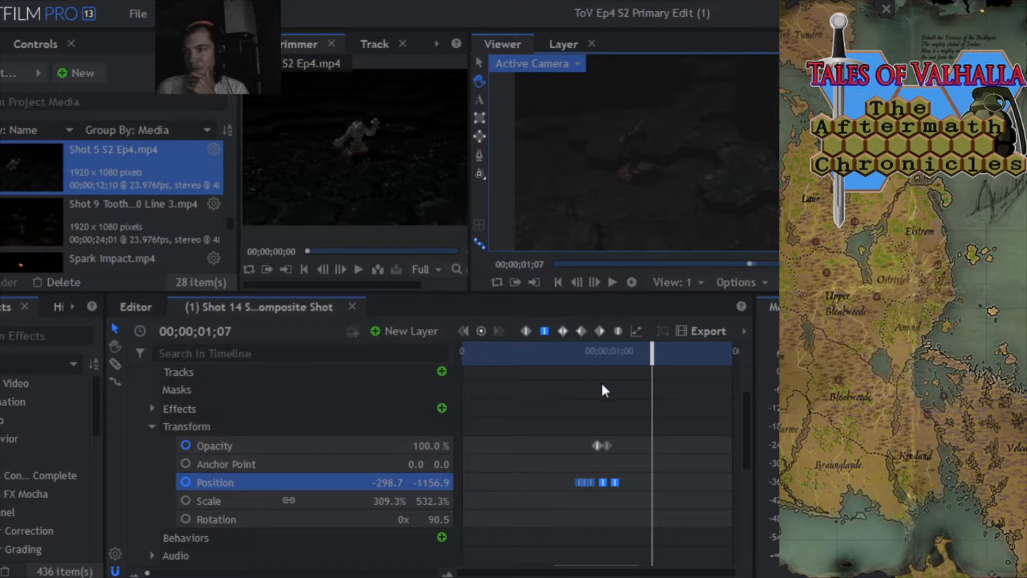
# - Return the playhead to 00;00;00;21, bring layer 4's Transform properties into view and save the project
pyautogui.moveTo(645, 353); pyautogui.dragTo(591, 353)
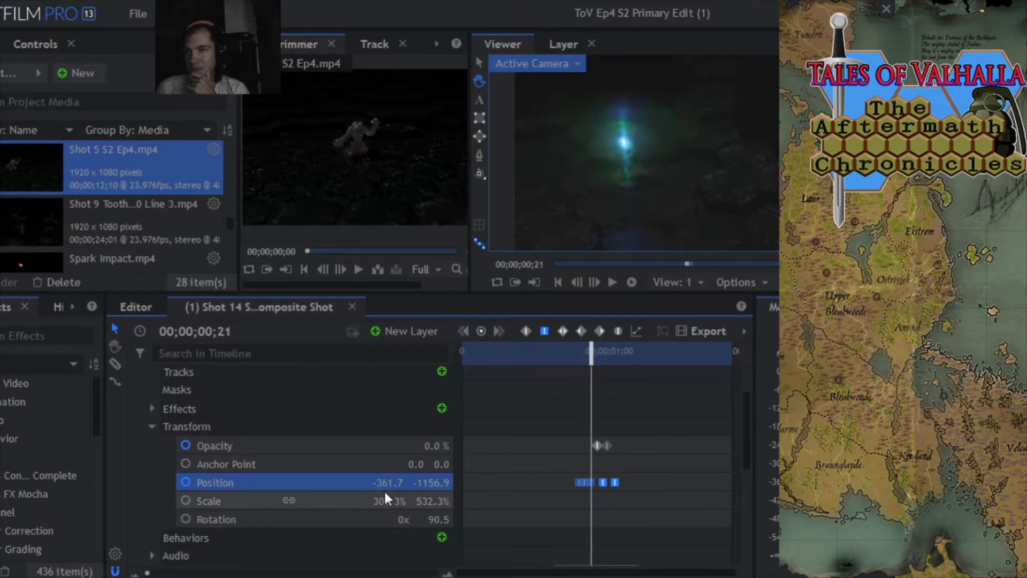
pyautogui.click(307, 466)
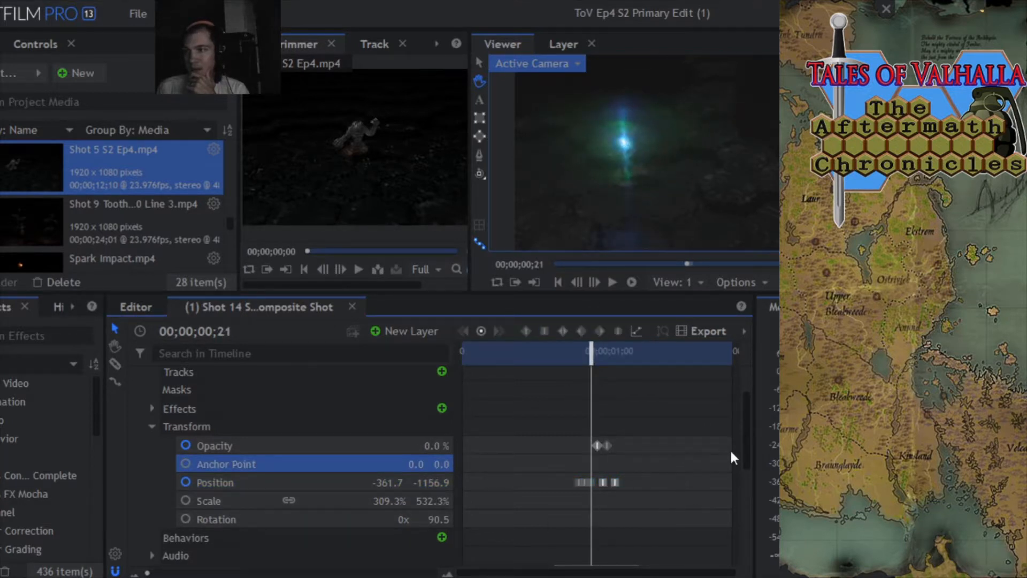
pyautogui.moveTo(746, 445); pyautogui.dragTo(755, 530)
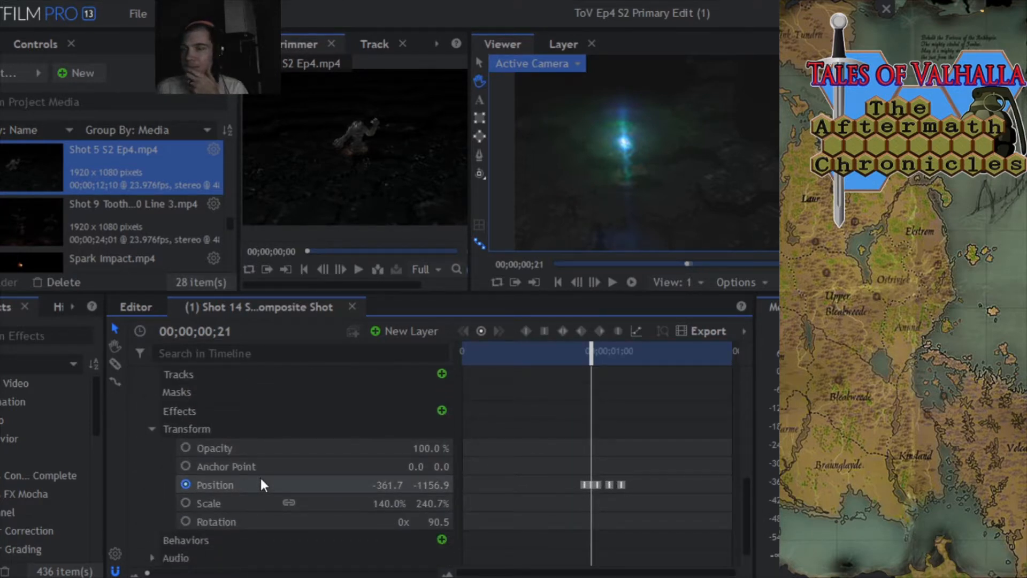
pyautogui.click(140, 12)
pyautogui.click(146, 114)
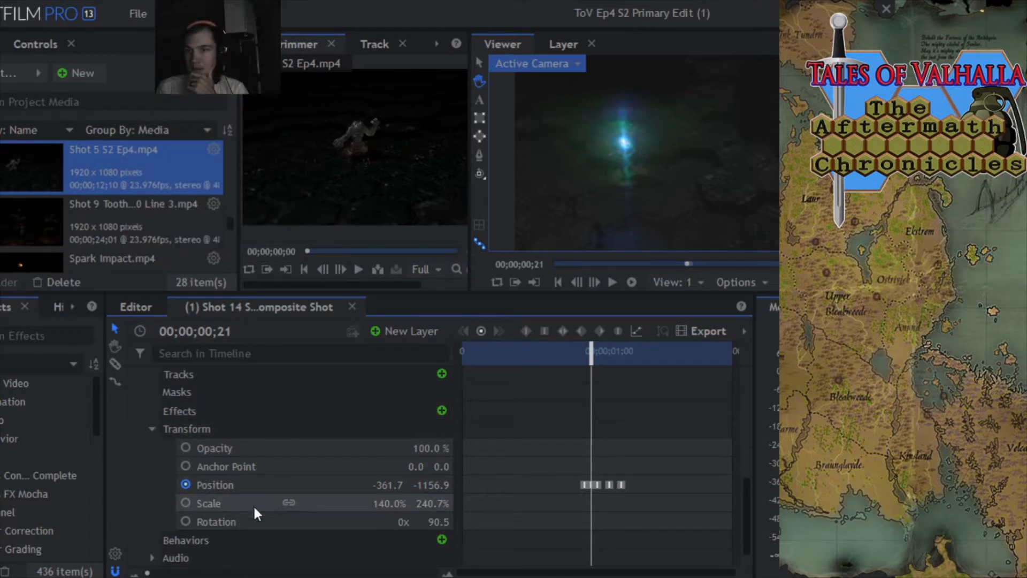
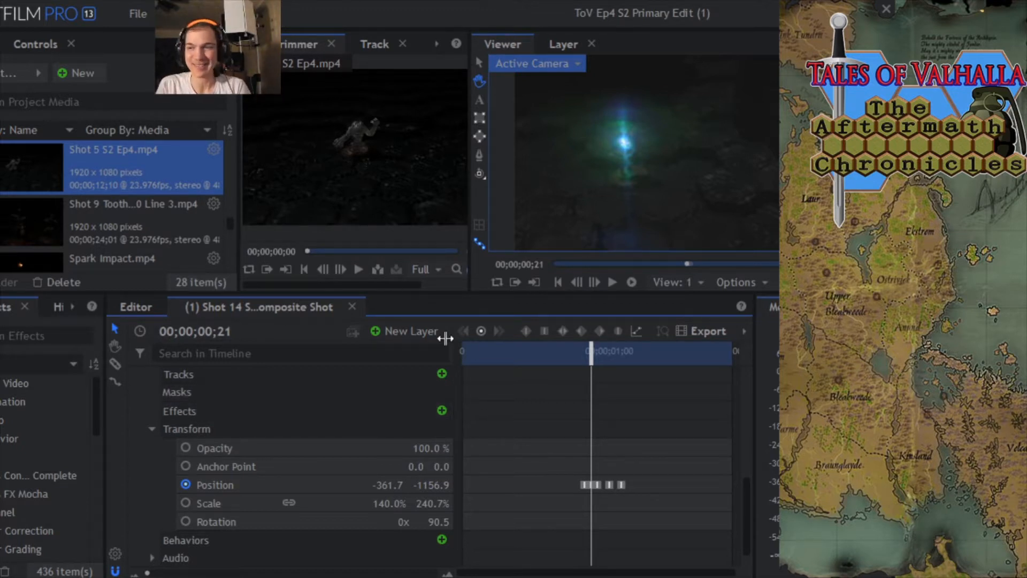
# - Move the playhead to 00;00;00;18, compare the Position keyframes of layers 3 and 4, and save the project
pyautogui.moveTo(591, 351)
pyautogui.mouseDown()
pyautogui.moveTo(573, 350)
pyautogui.moveTo(632, 356)
pyautogui.moveTo(584, 362)
pyautogui.moveTo(626, 360)
pyautogui.moveTo(611, 369)
pyautogui.moveTo(601, 355)
pyautogui.mouseUp()
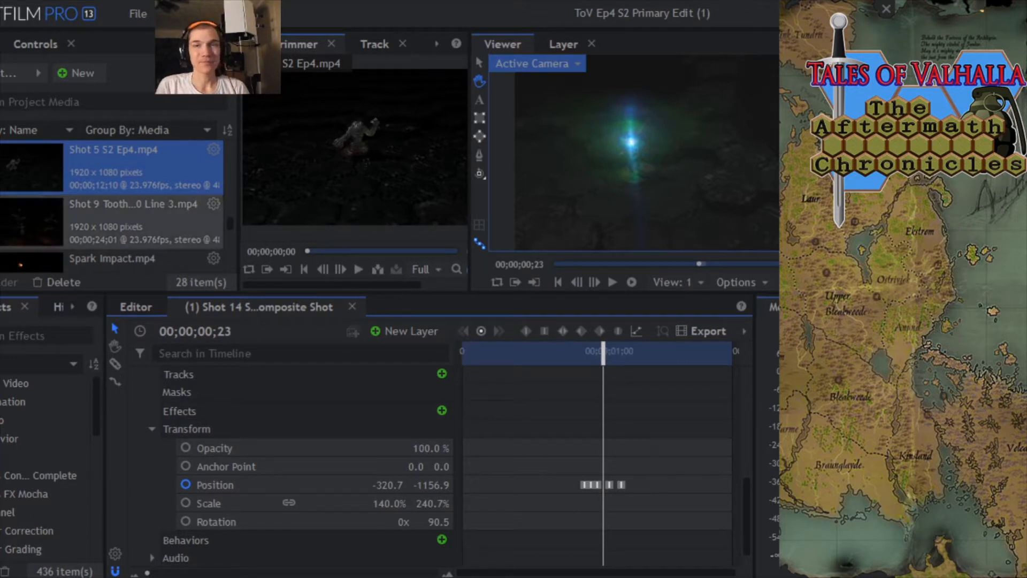
pyautogui.moveTo(603, 351); pyautogui.dragTo(571, 384)
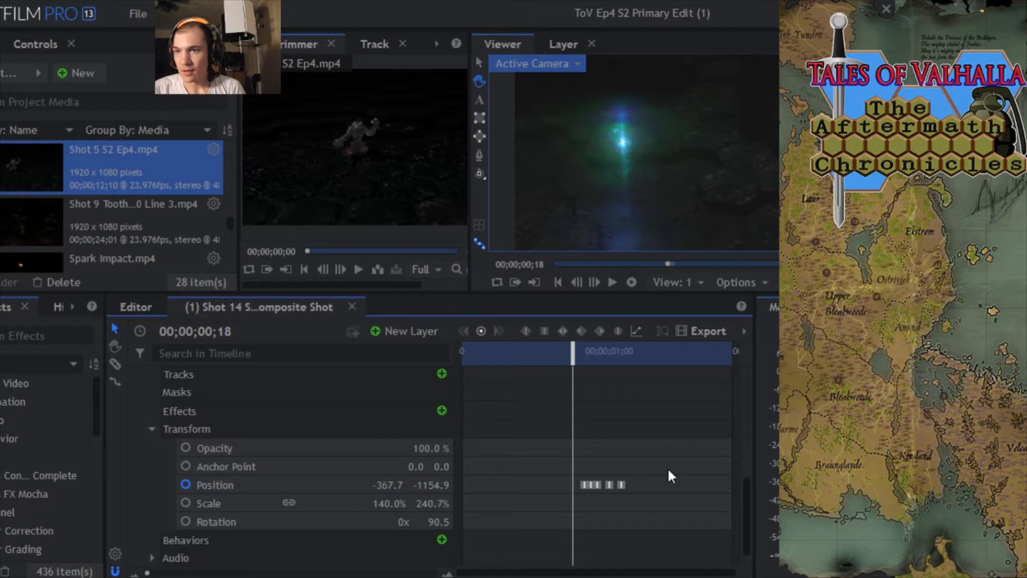
pyautogui.scroll(-1, 750, 531)
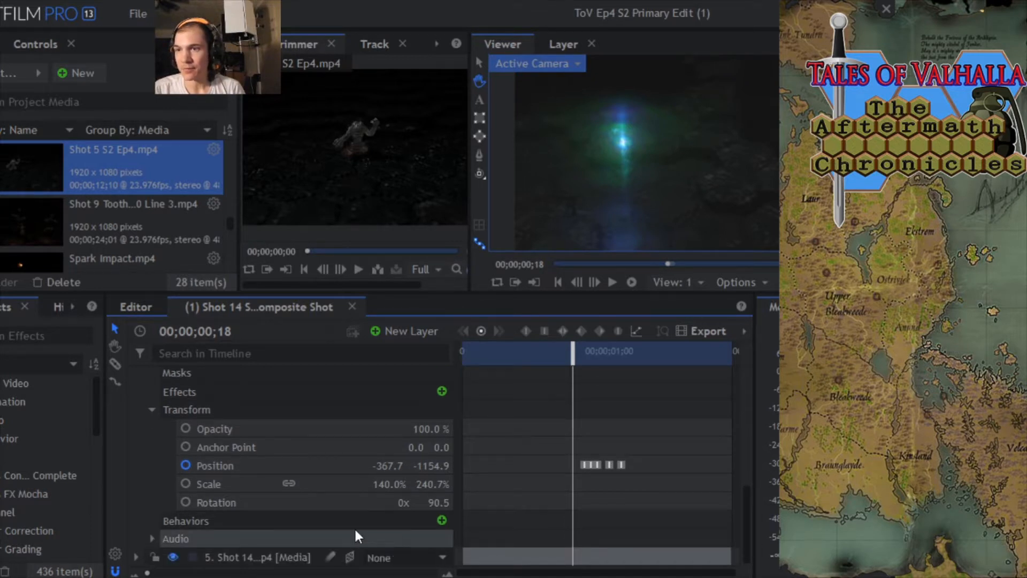
pyautogui.scroll(-8, 745, 508)
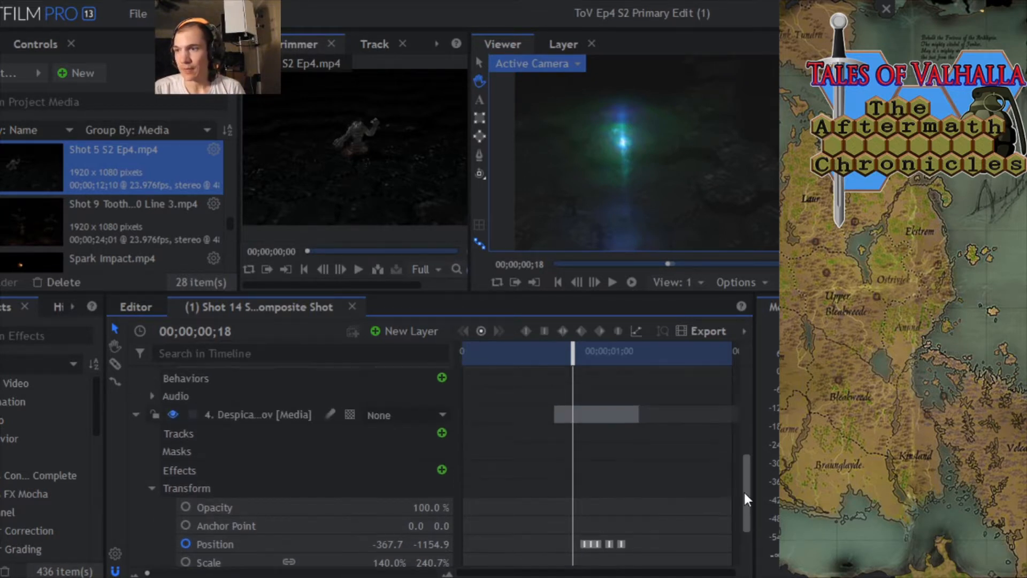
pyautogui.scroll(5, 744, 470)
pyautogui.scroll(3, 746, 457)
pyautogui.scroll(-10, 756, 482)
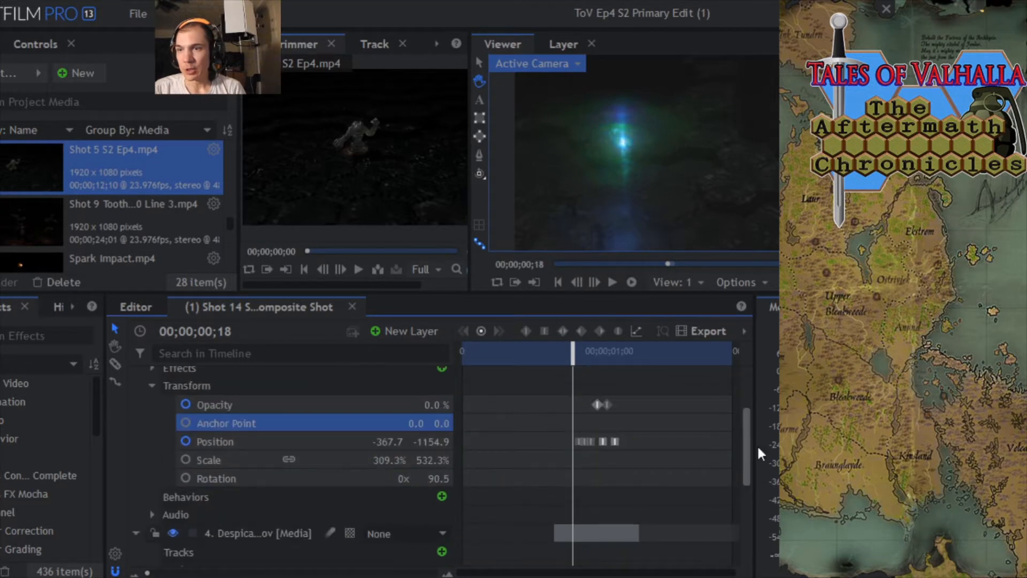
pyautogui.click(138, 13)
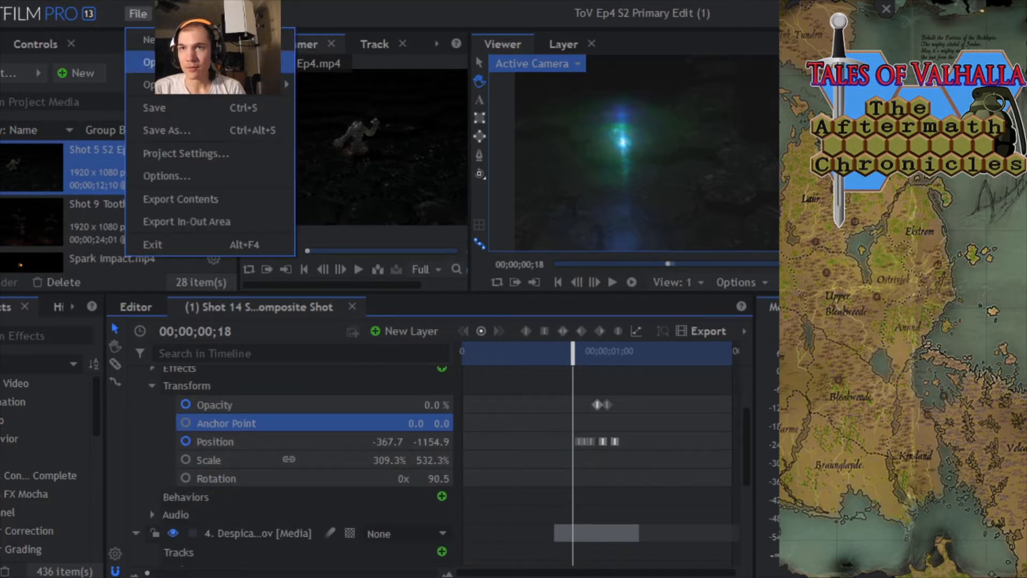
pyautogui.click(168, 104)
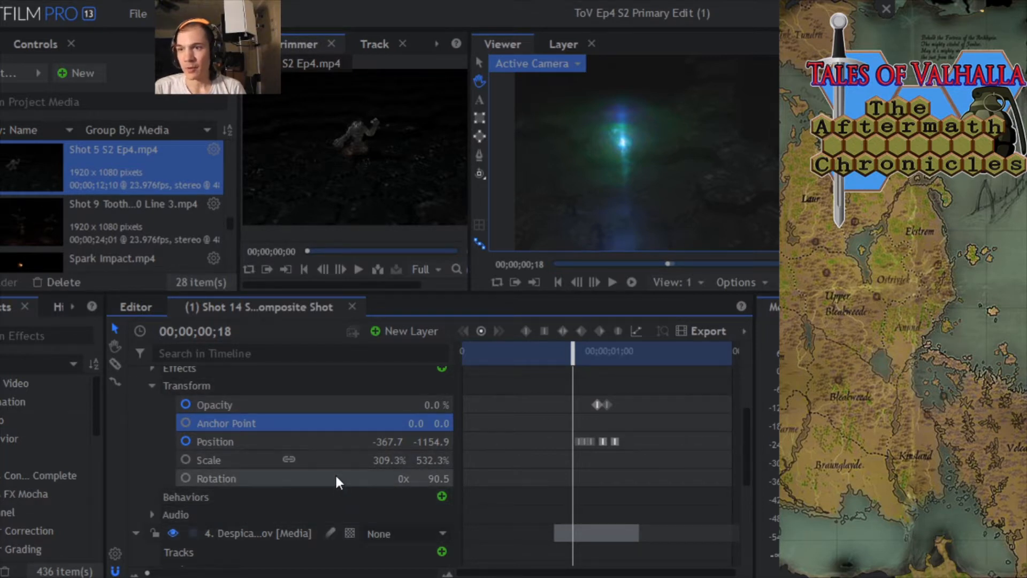
# - Copy layer 4's Scale property
pyautogui.moveTo(743, 451); pyautogui.dragTo(743, 511)
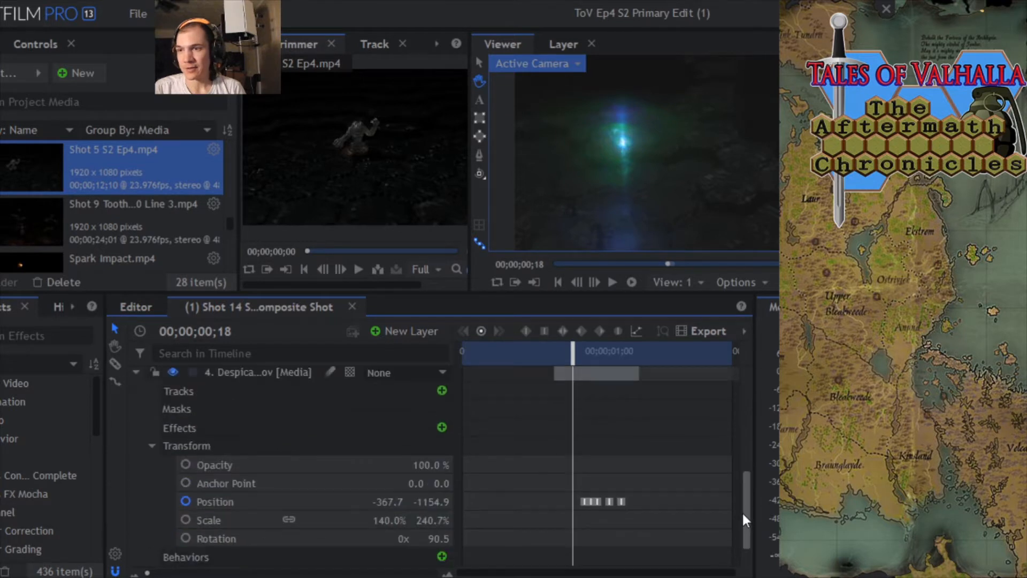
pyautogui.rightClick(304, 502)
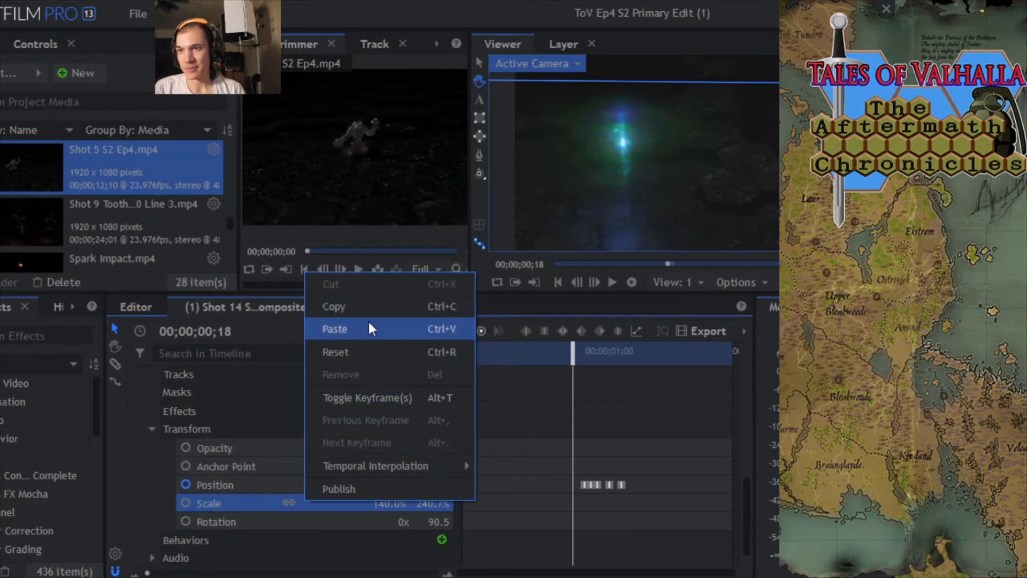
pyautogui.click(370, 305)
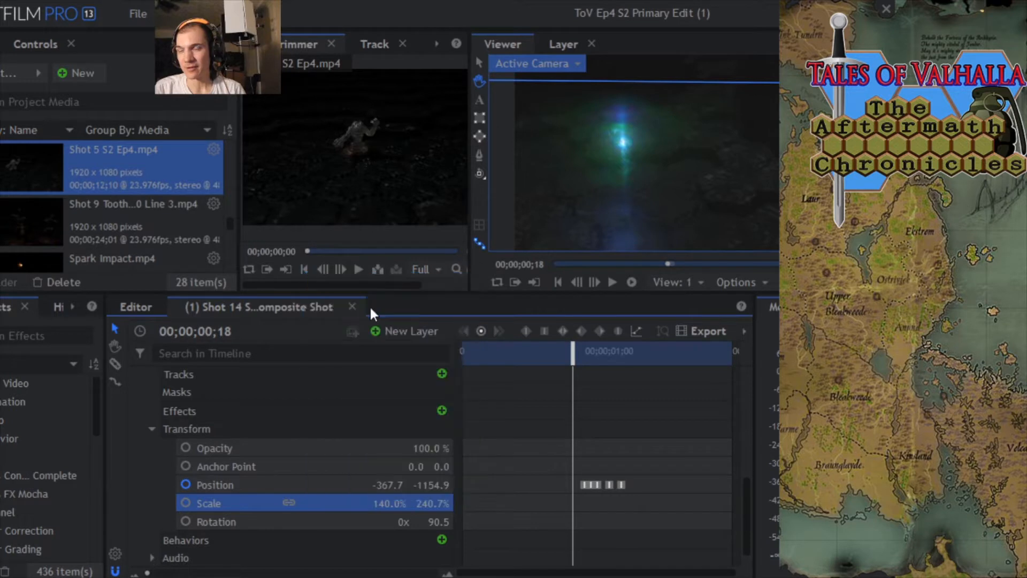
# - Paste the copied Scale values onto layer 3's Scale property
pyautogui.moveTo(749, 509); pyautogui.dragTo(755, 446)
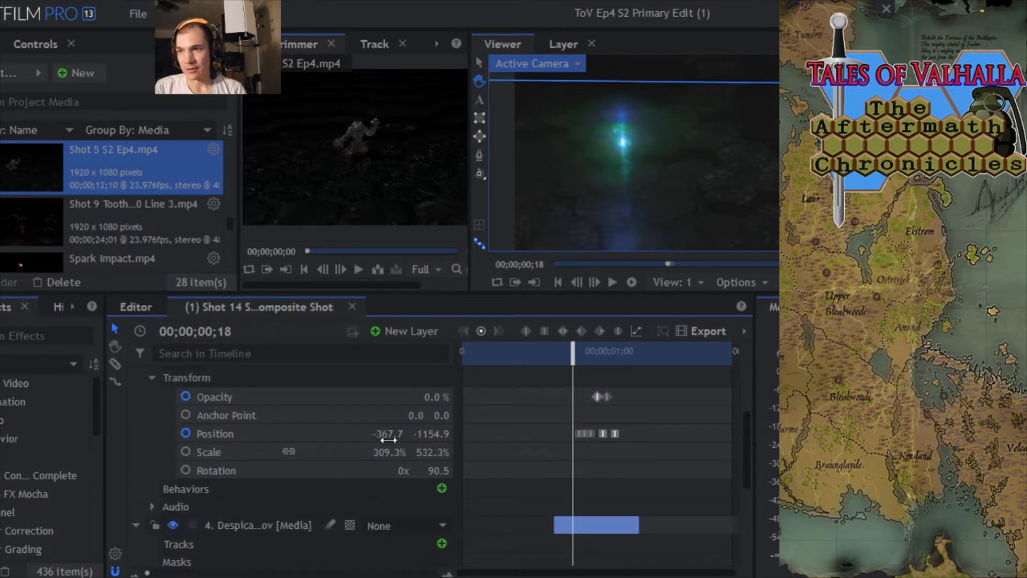
pyautogui.rightClick(333, 451)
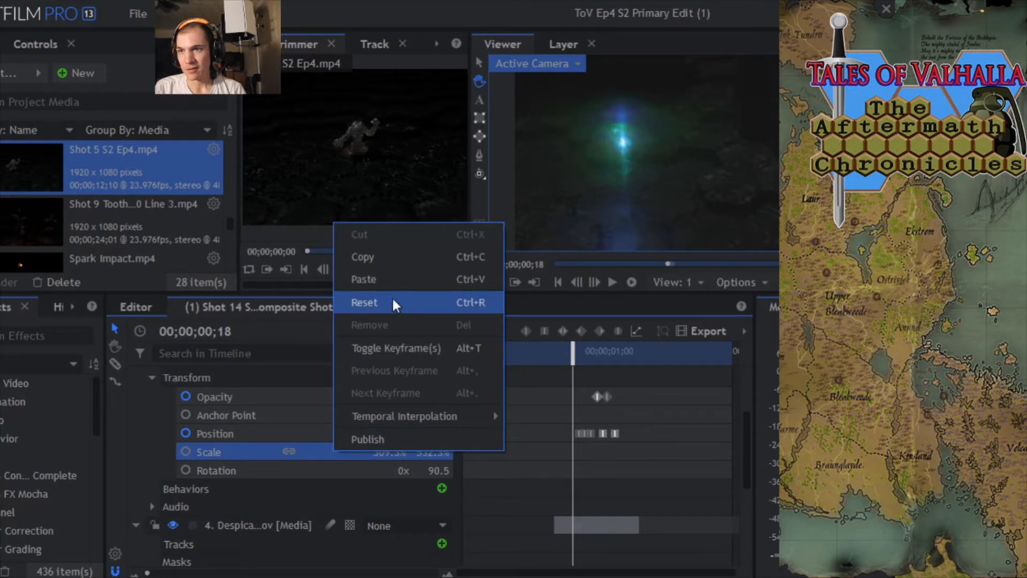
pyautogui.click(389, 278)
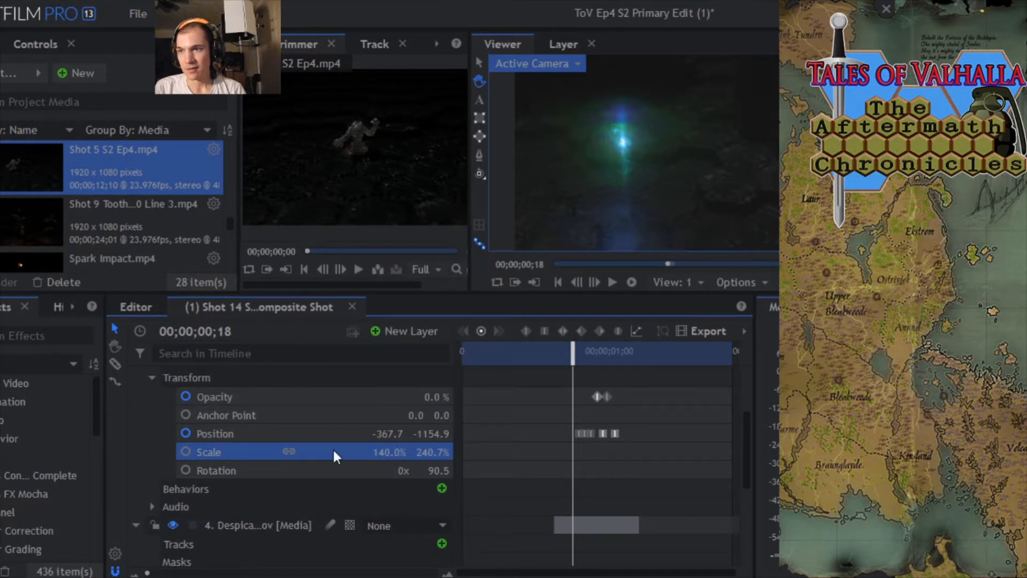
# - Preview layer 3's effect around 00;00;01;00, collapse the layer, return the playhead to the start and save the project
pyautogui.moveTo(743, 435); pyautogui.dragTo(755, 410)
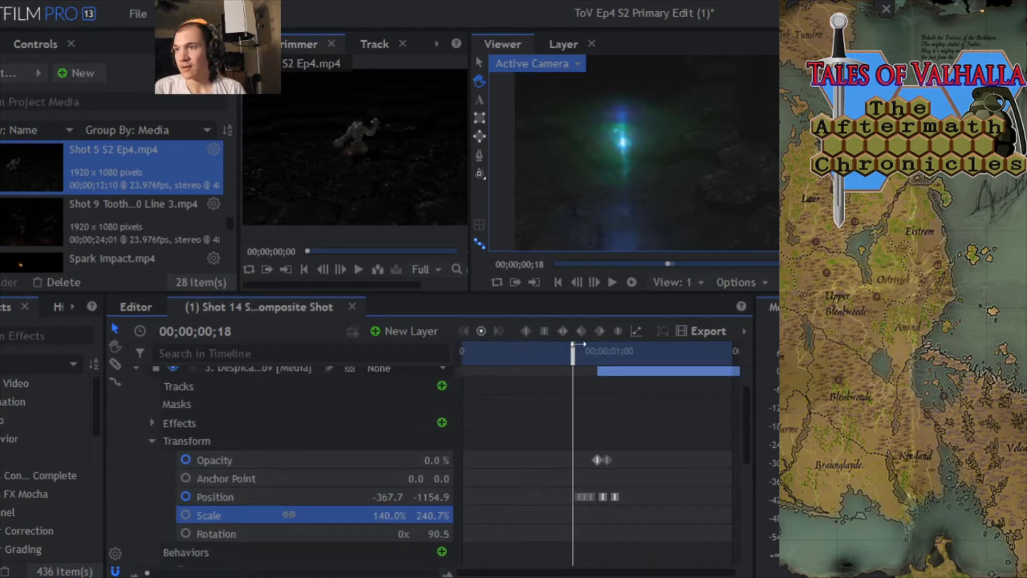
pyautogui.moveTo(571, 351); pyautogui.dragTo(609, 366)
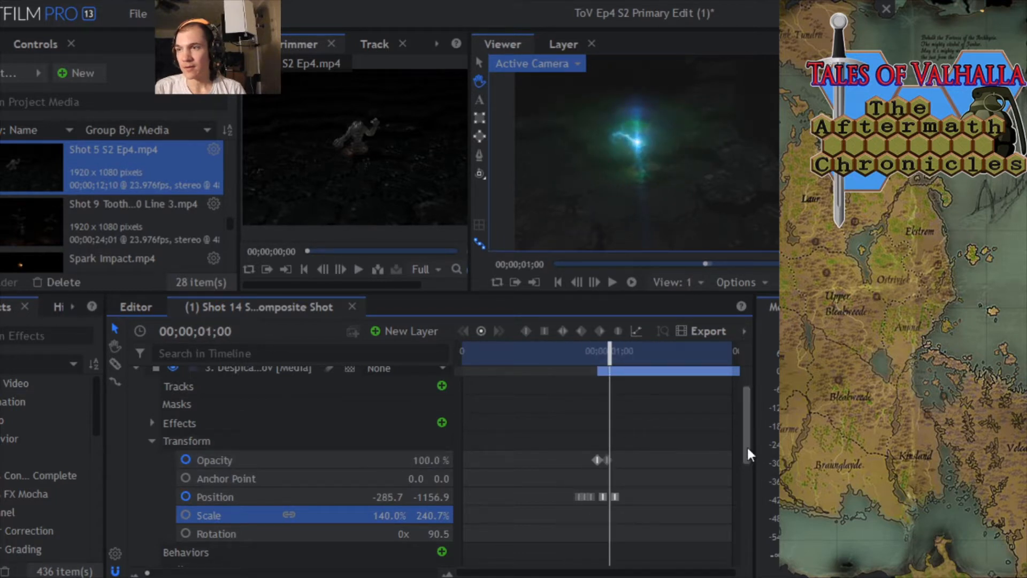
pyautogui.scroll(1, 747, 447)
pyautogui.click(136, 412)
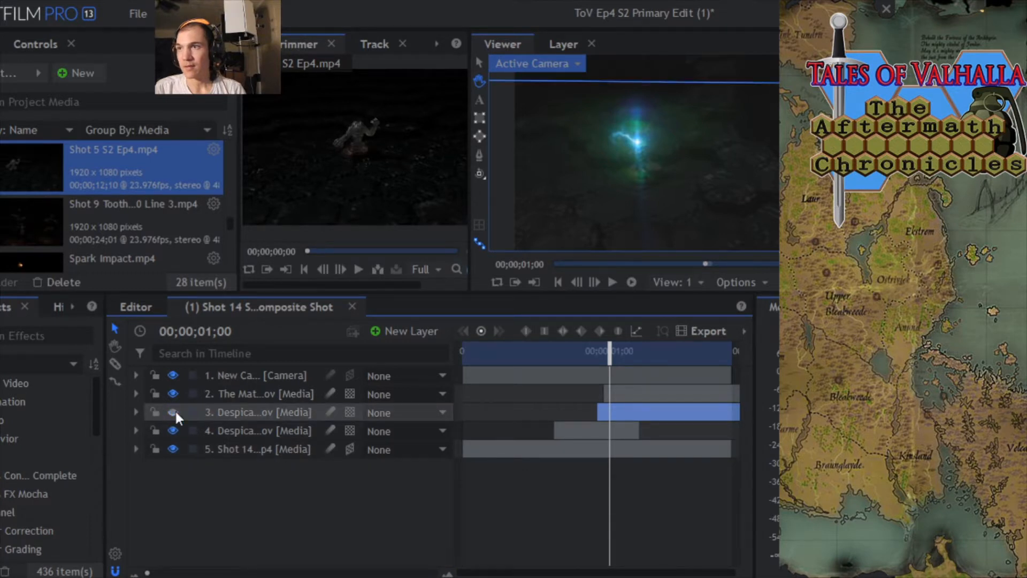
pyautogui.moveTo(609, 350); pyautogui.dragTo(598, 370)
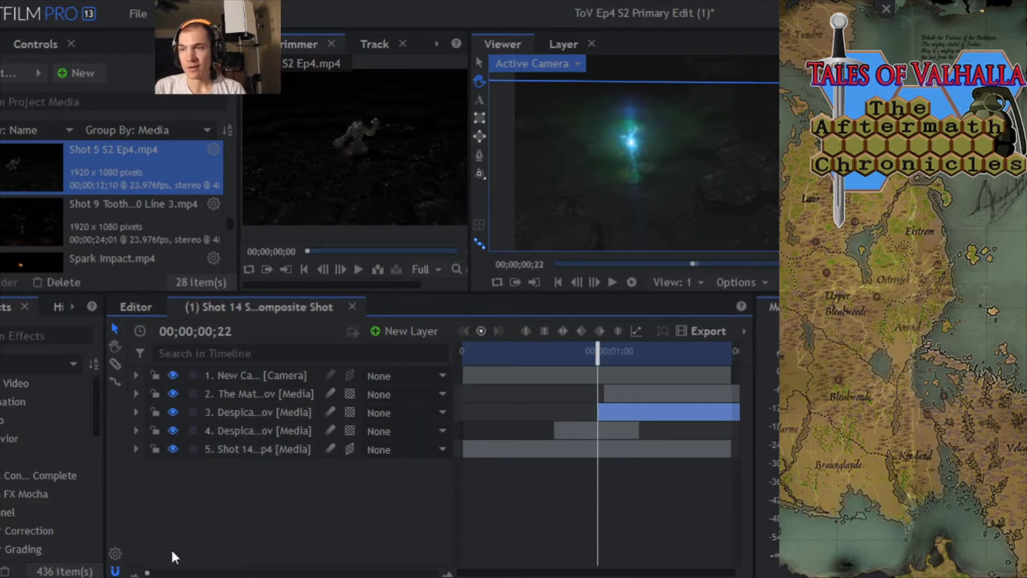
pyautogui.moveTo(598, 358); pyautogui.dragTo(463, 358)
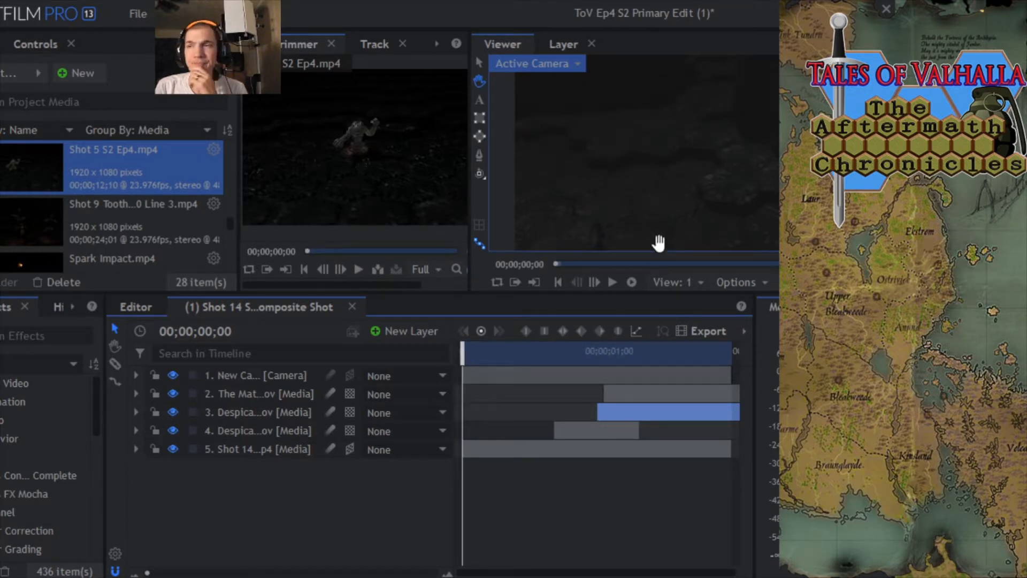
pyautogui.click(138, 13)
pyautogui.click(160, 101)
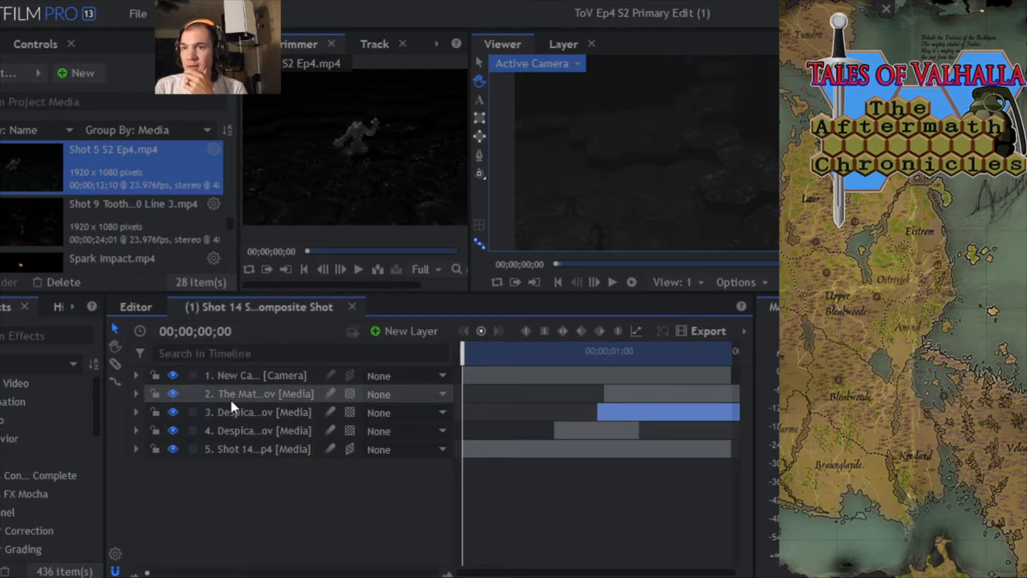
# - Move the playhead to 00;00;01;04, expand layer 2's Transform properties and save the project
pyautogui.moveTo(462, 353); pyautogui.dragTo(626, 374)
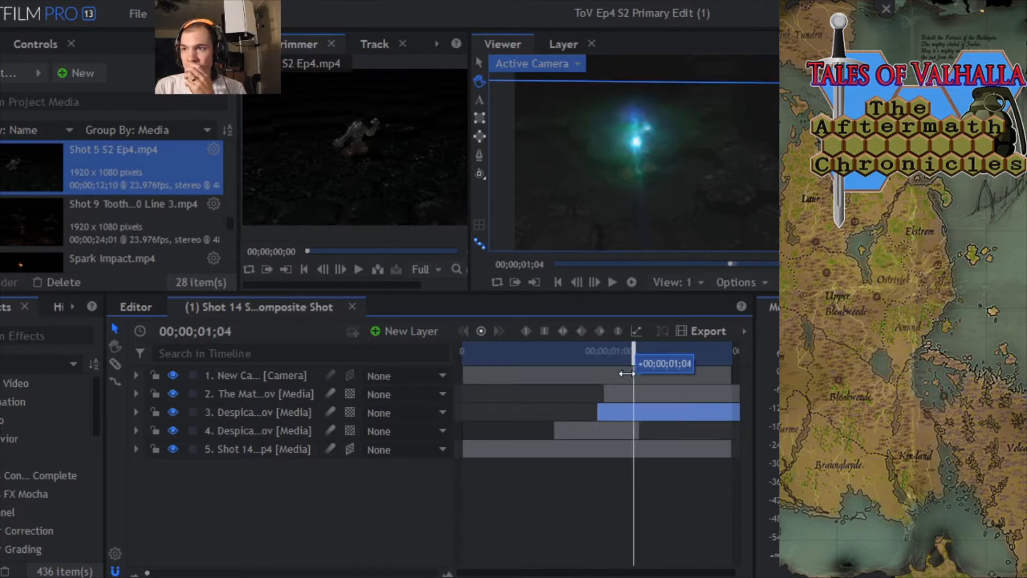
pyautogui.click(135, 394)
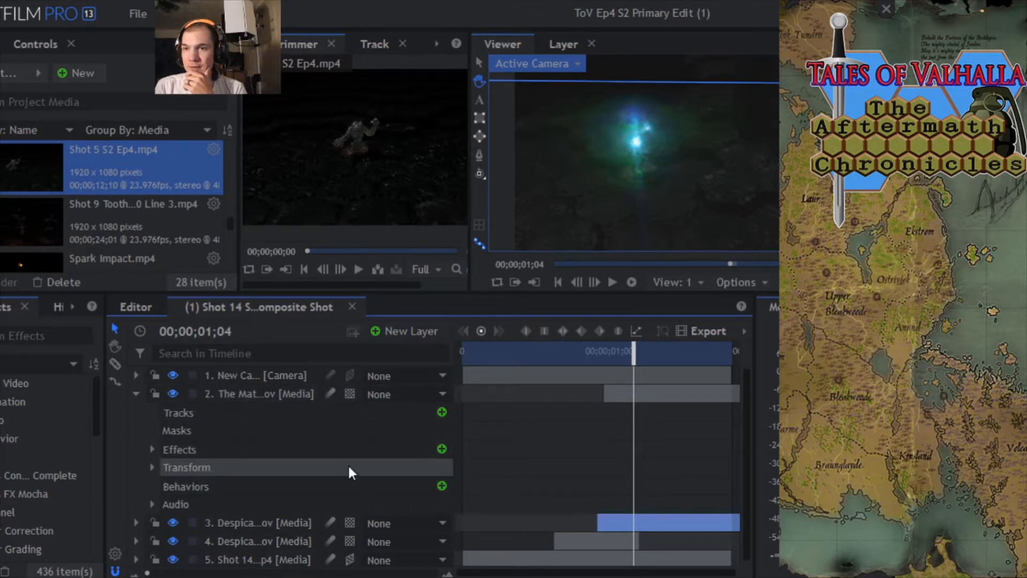
pyautogui.scroll(-1, 747, 416)
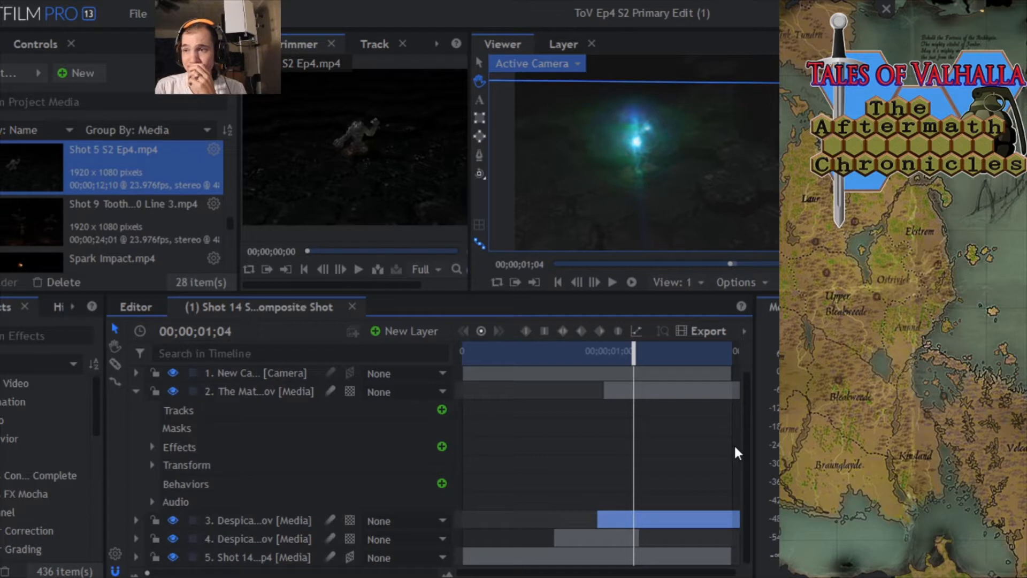
pyautogui.click(152, 465)
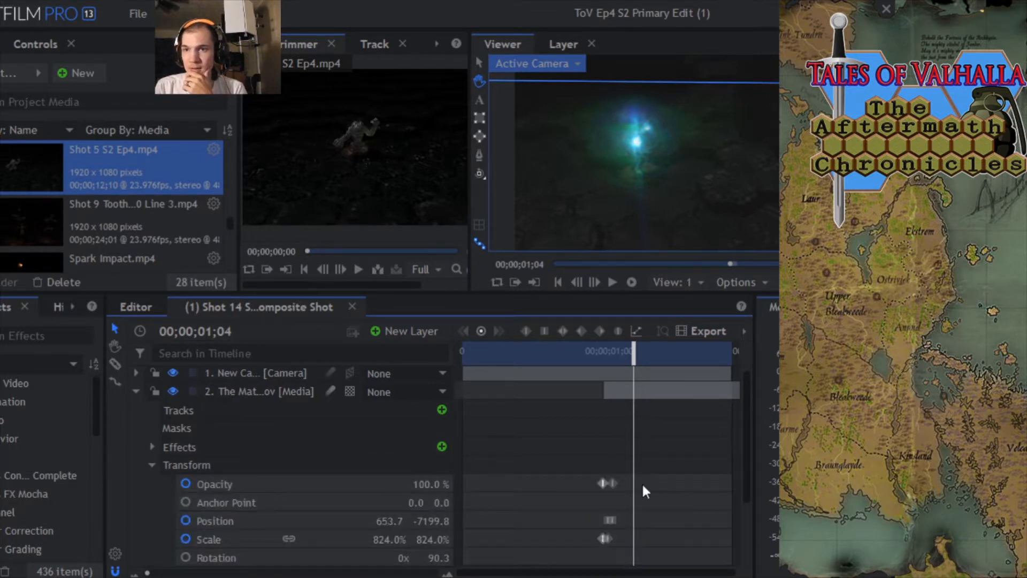
pyautogui.click(128, 11)
pyautogui.click(146, 100)
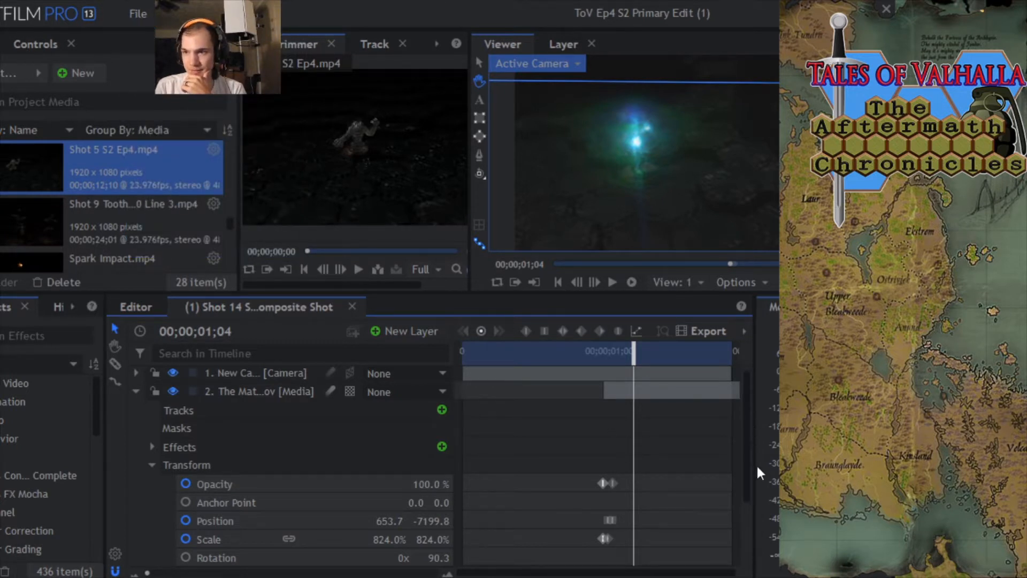
# - Remove all the Scale and Position keyframes from layer 2
pyautogui.moveTo(746, 432); pyautogui.dragTo(749, 500)
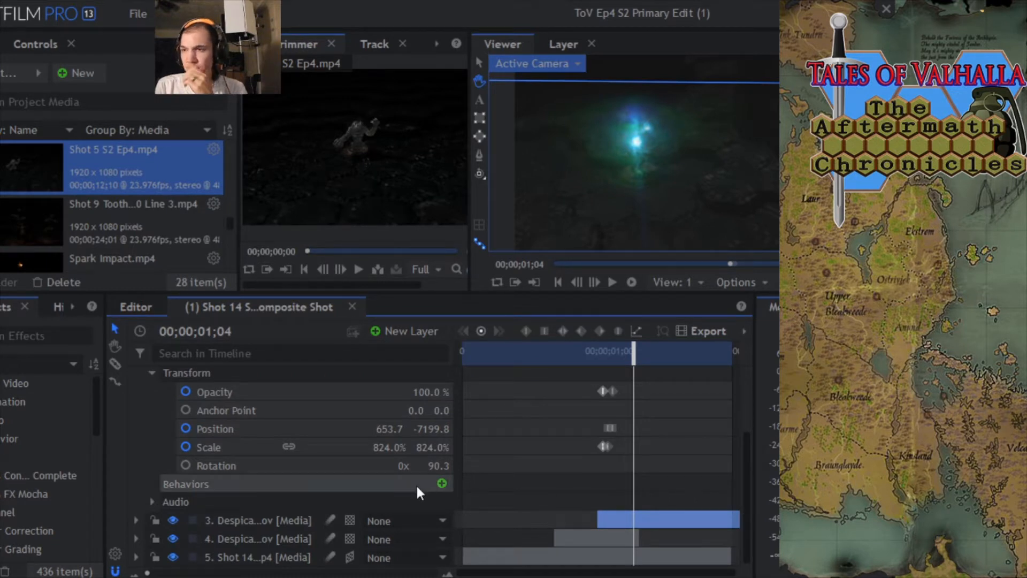
pyautogui.click(603, 447)
pyautogui.rightClick(605, 447)
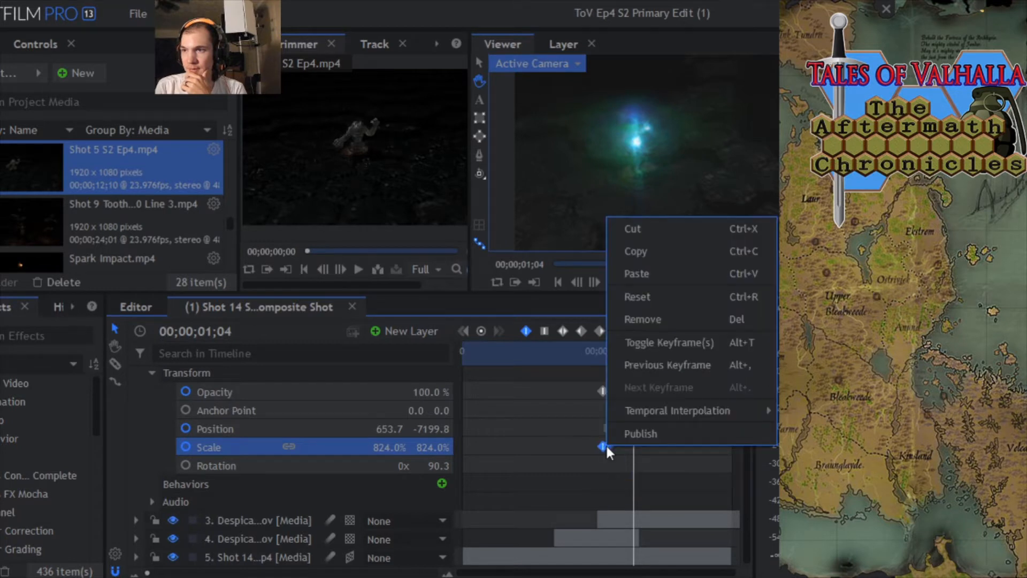
pyautogui.click(645, 319)
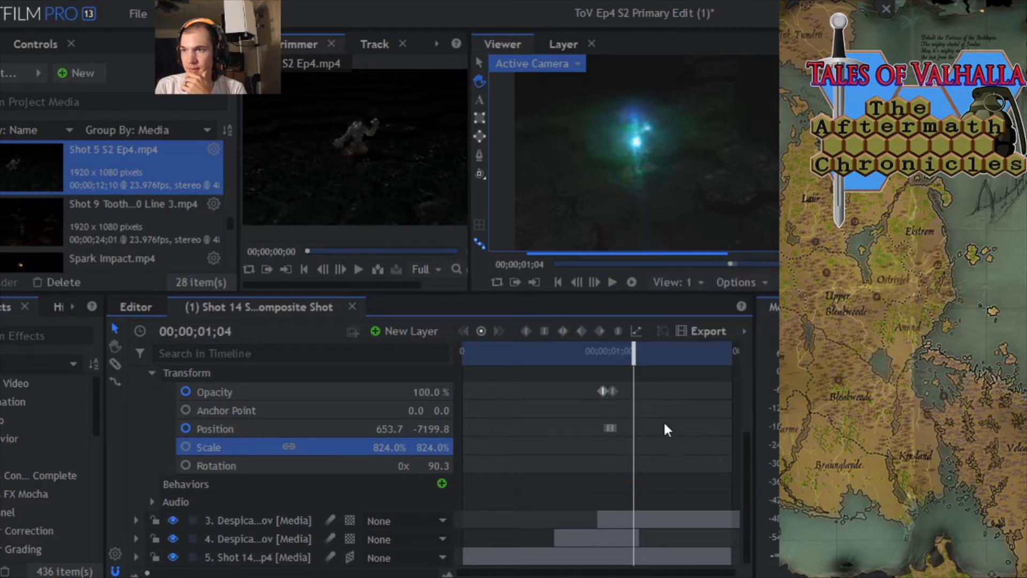
pyautogui.click(608, 428)
pyautogui.rightClick(605, 429)
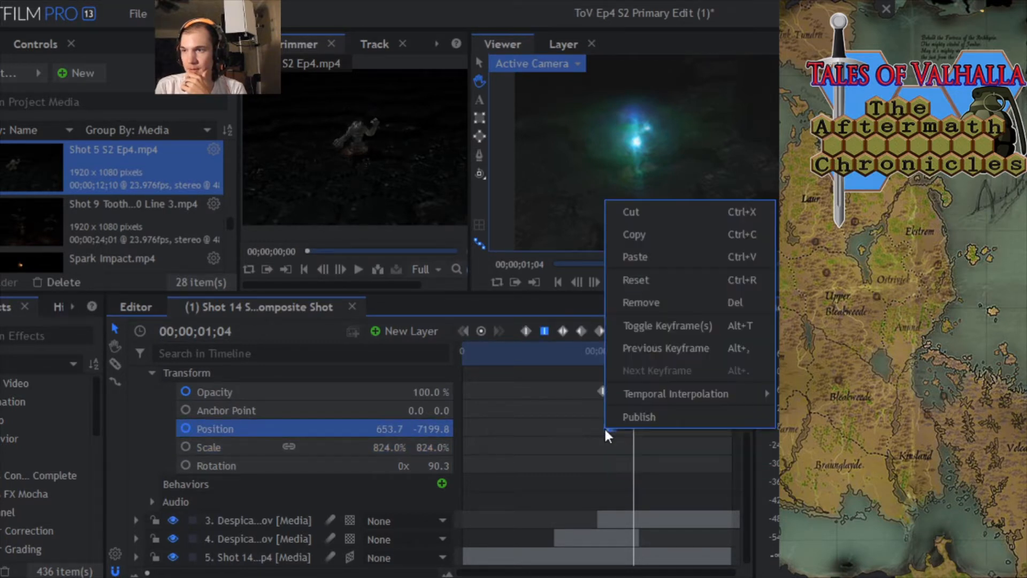
pyautogui.click(650, 303)
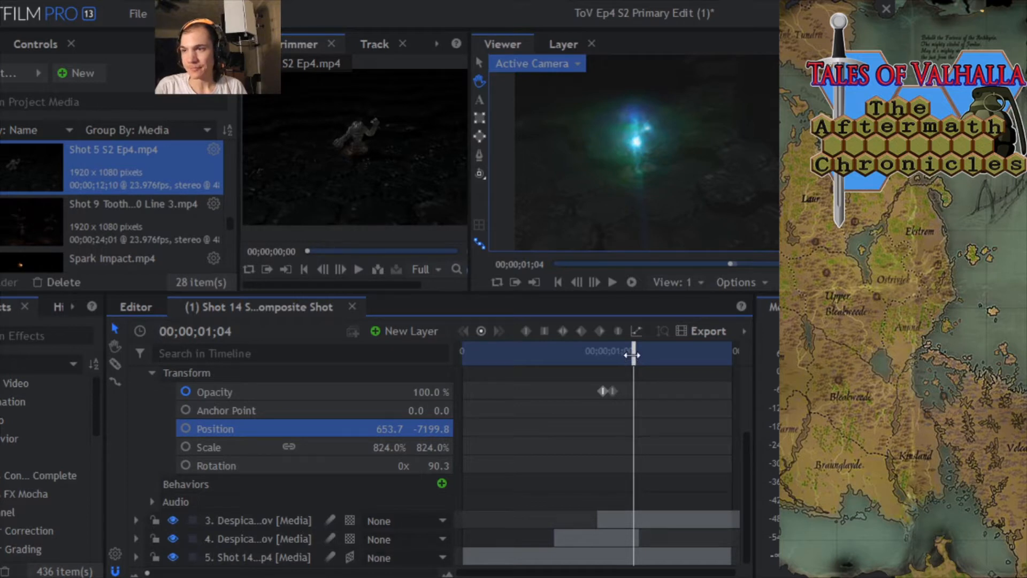
# - Move the playhead to 00;00;00;21 and copy layer 3's Position keyframes
pyautogui.moveTo(633, 354); pyautogui.dragTo(593, 357)
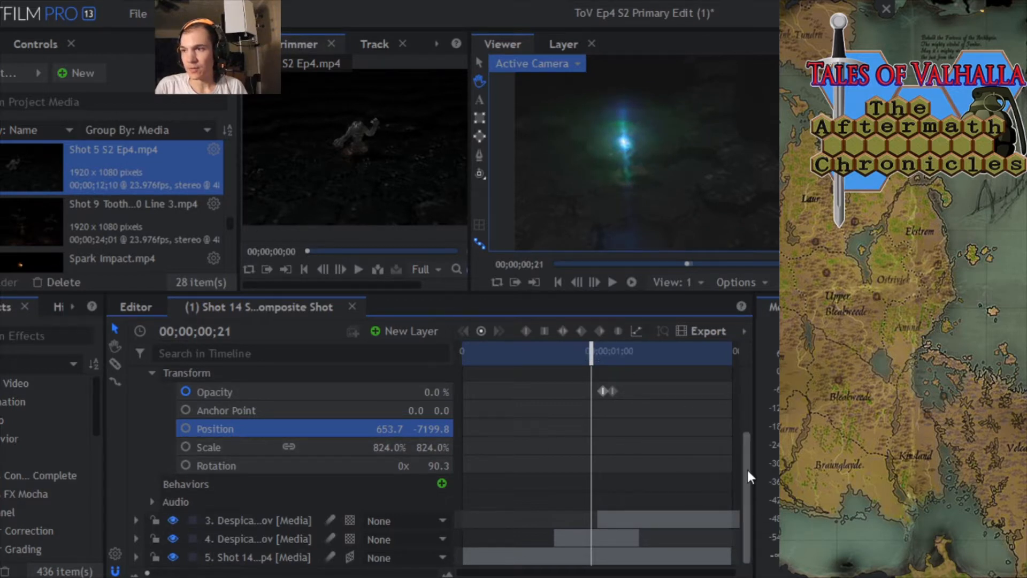
pyautogui.click(135, 521)
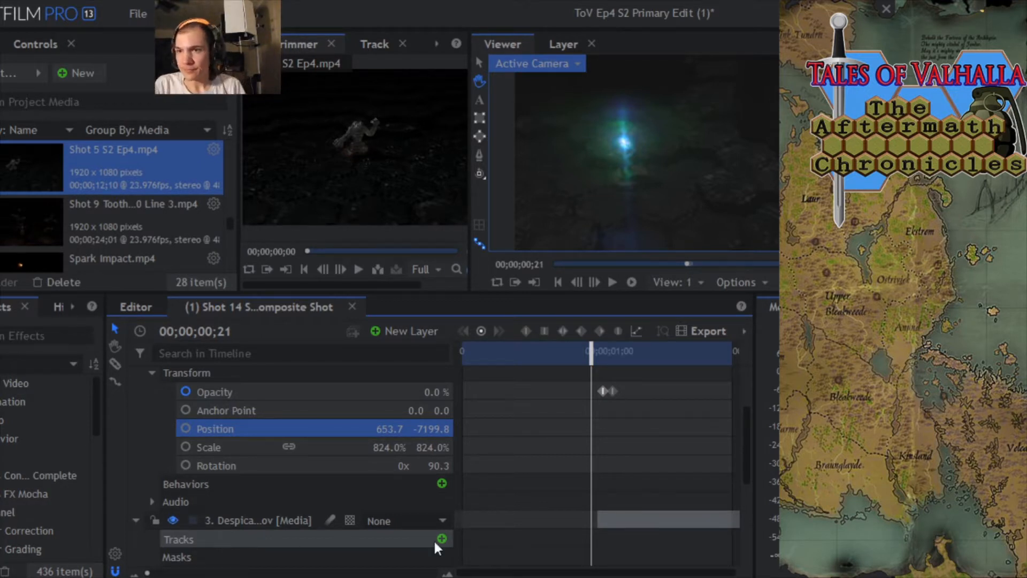
pyautogui.moveTo(744, 440); pyautogui.dragTo(757, 507)
pyautogui.rightClick(269, 489)
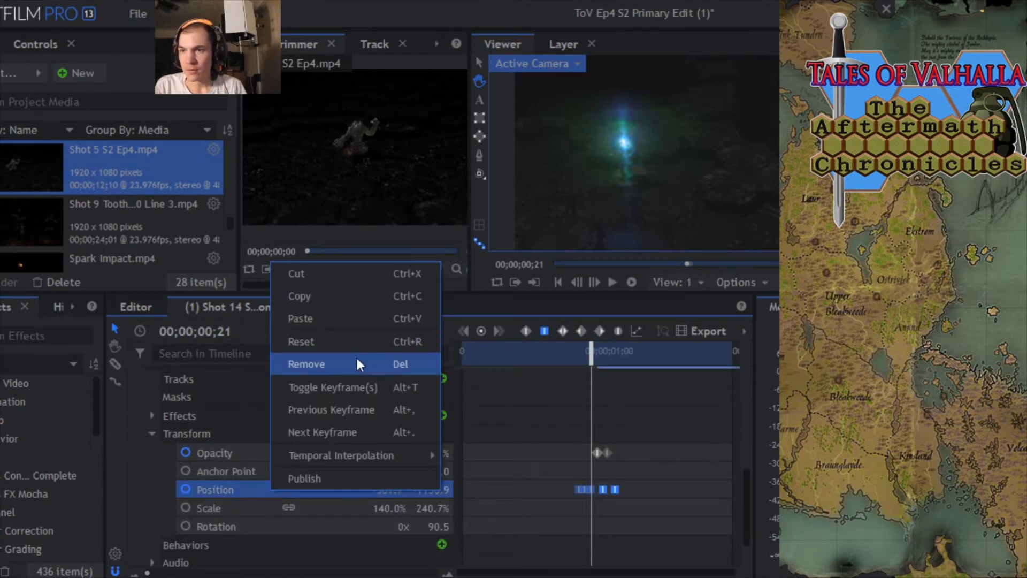
pyautogui.click(319, 289)
# - Paste the copied Position keyframes onto layer 2's Position property at 00;00;00;21 and save the project
pyautogui.moveTo(746, 502); pyautogui.dragTo(740, 413)
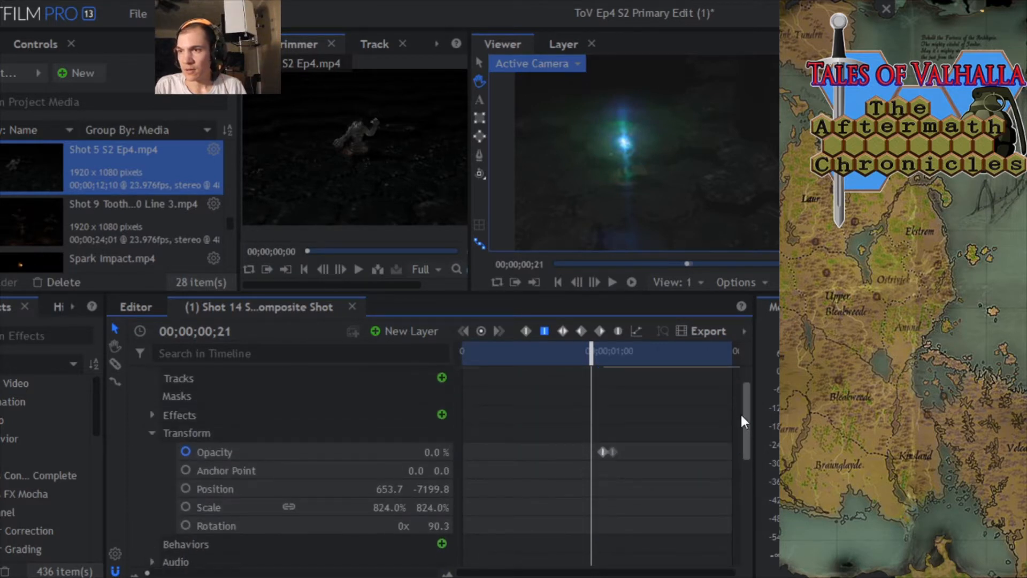
pyautogui.rightClick(271, 490)
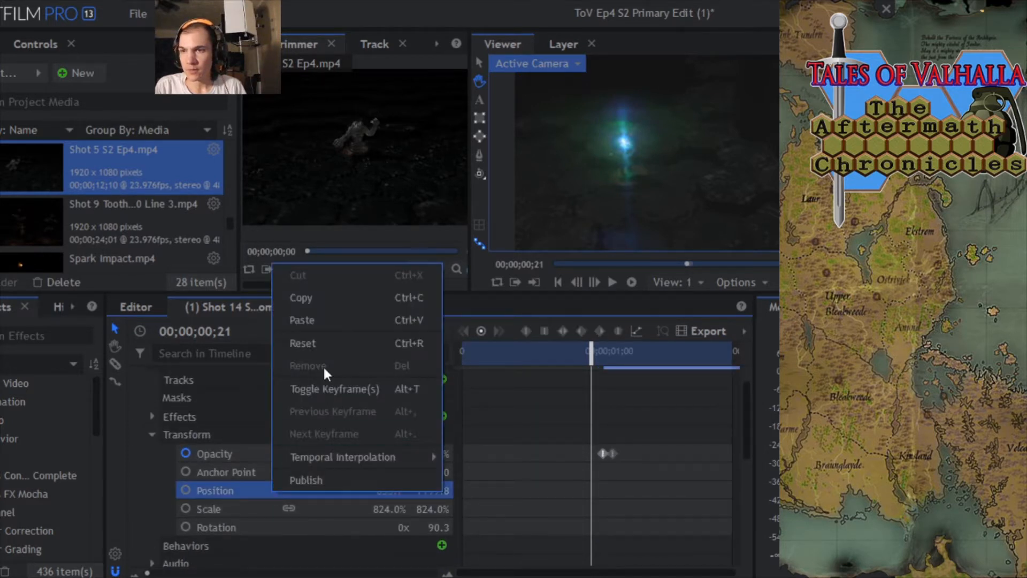
pyautogui.click(322, 319)
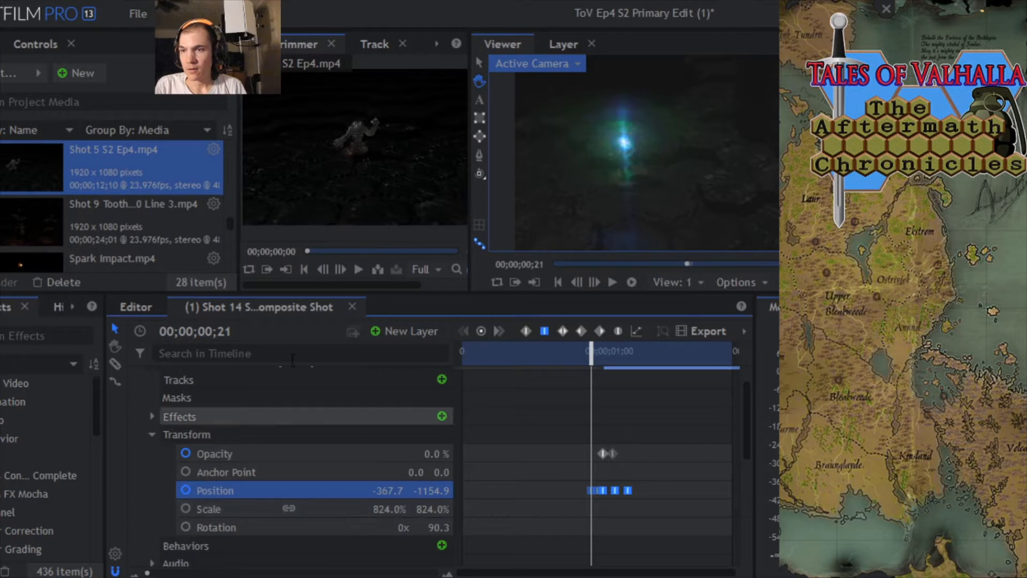
pyautogui.click(137, 13)
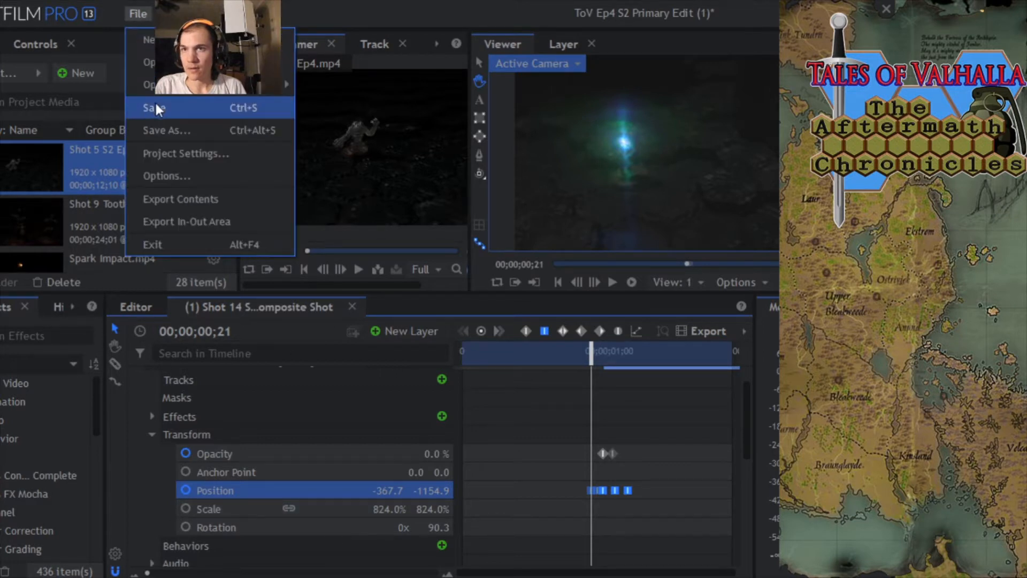
pyautogui.click(155, 102)
# - Move the playhead to 00;00;01;03 and copy layer 3's Scale property
pyautogui.moveTo(591, 363); pyautogui.dragTo(622, 354)
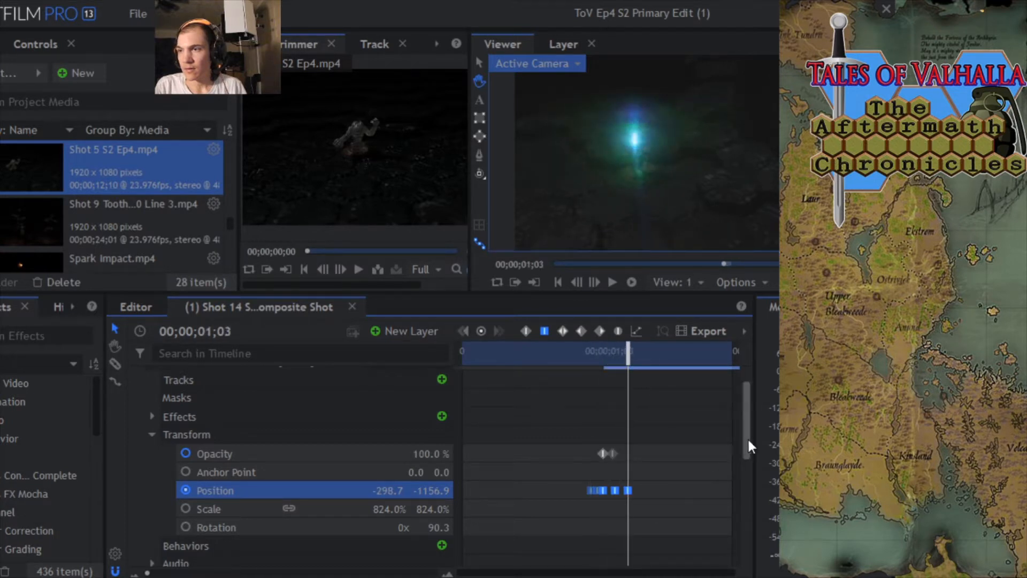
pyautogui.moveTo(747, 438); pyautogui.dragTo(753, 467)
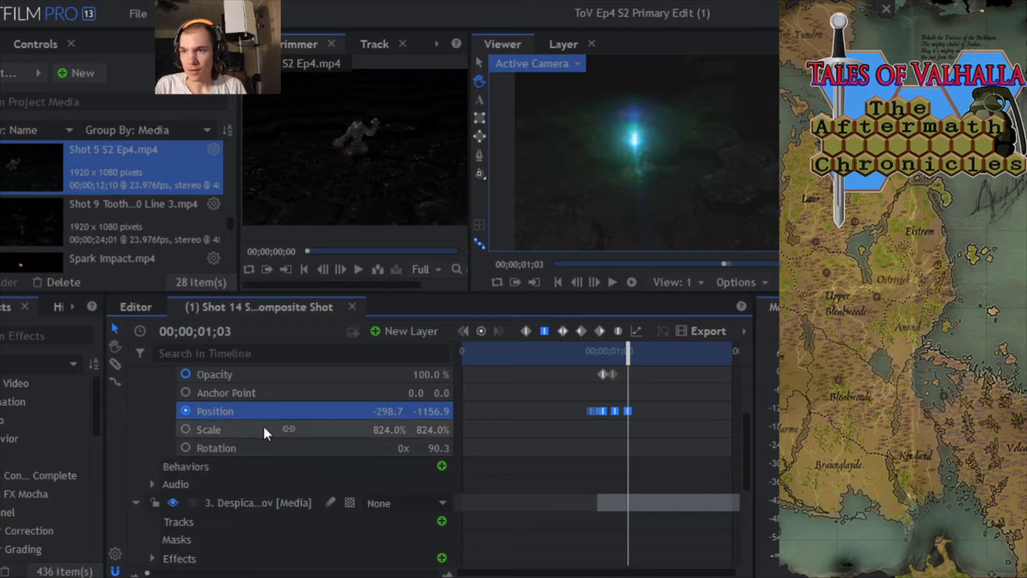
pyautogui.click(331, 428)
pyautogui.moveTo(749, 436); pyautogui.dragTo(750, 487)
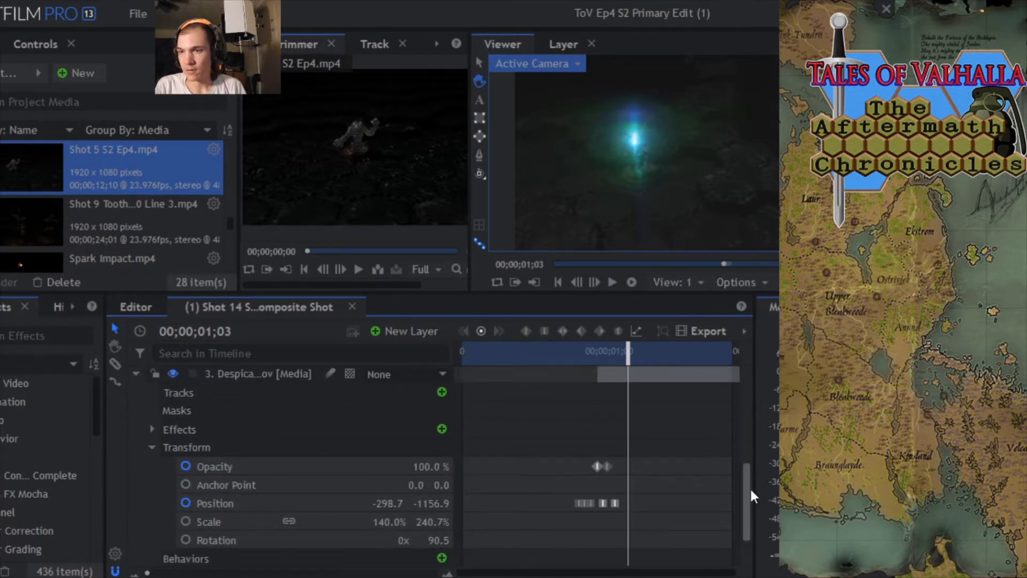
pyautogui.rightClick(255, 498)
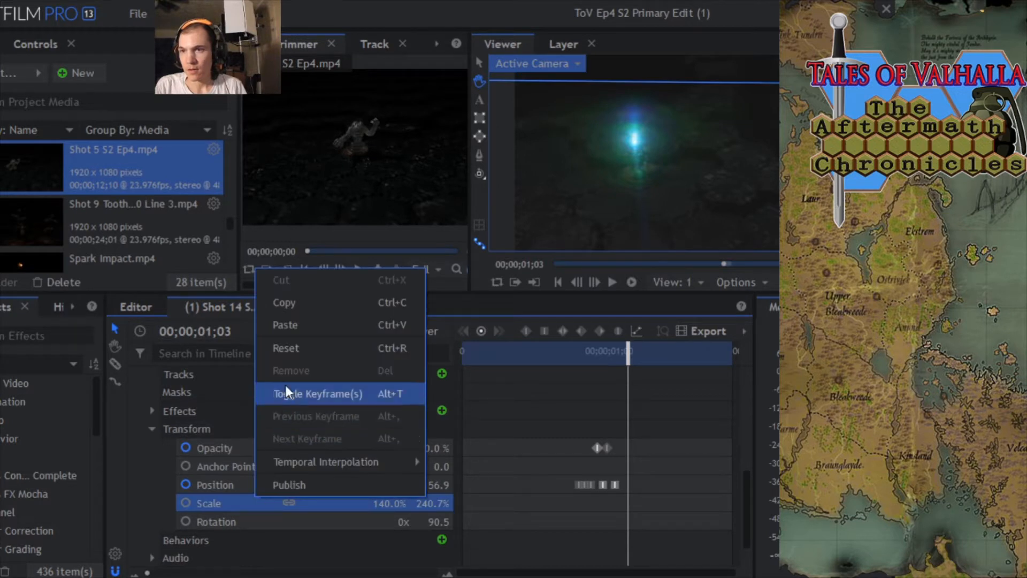
pyautogui.click(286, 304)
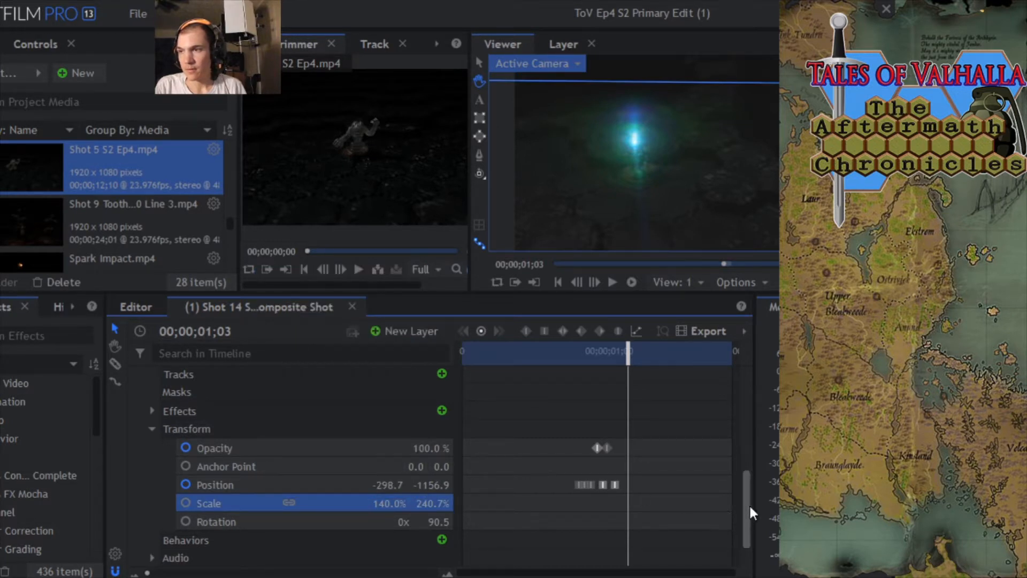
# - Paste the copied Scale values onto layer 2's Scale property and save the project
pyautogui.moveTo(744, 502); pyautogui.dragTo(736, 415)
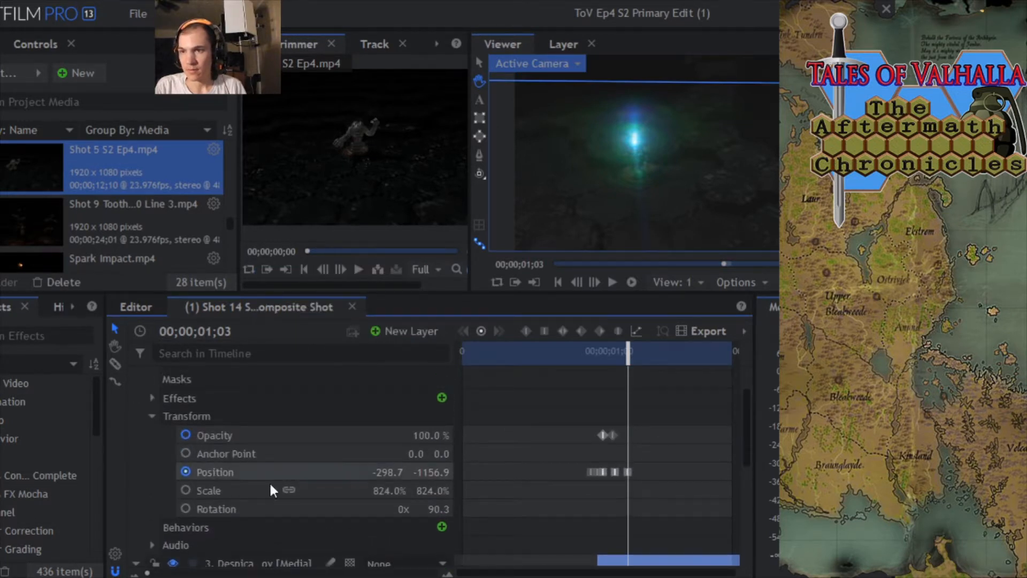
pyautogui.click(272, 488)
pyautogui.rightClick(319, 490)
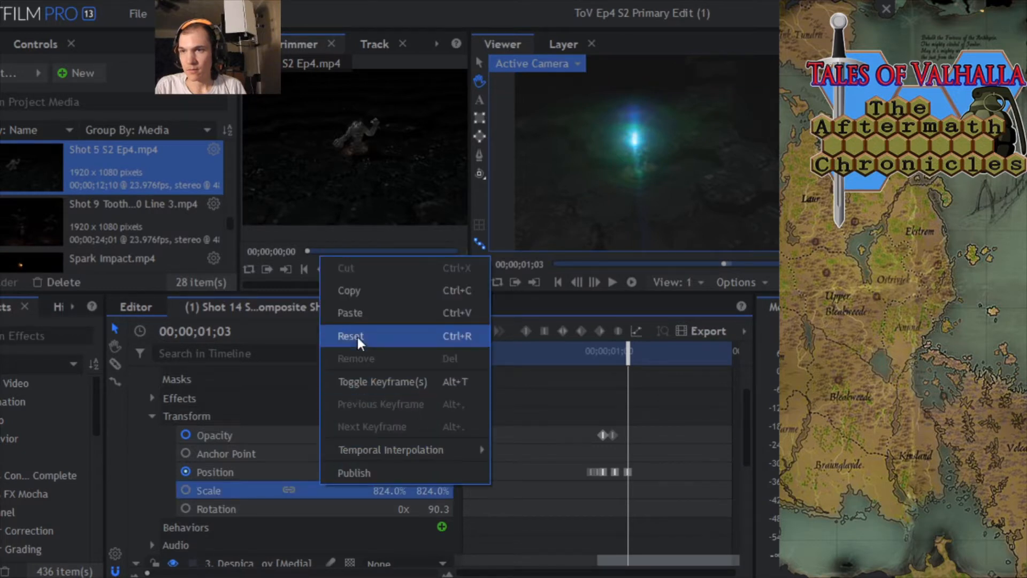
pyautogui.click(354, 314)
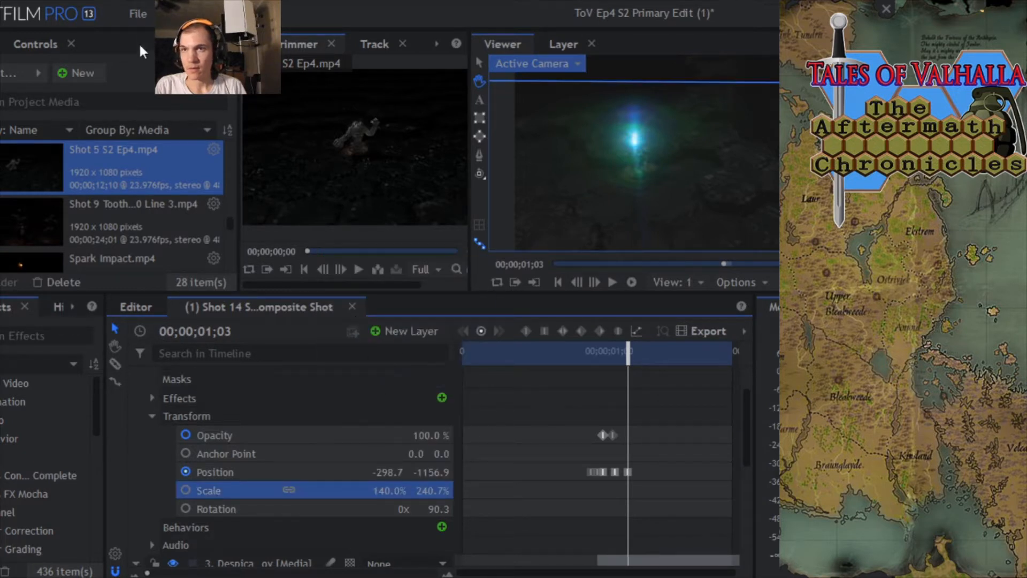
pyautogui.click(138, 16)
pyautogui.click(159, 109)
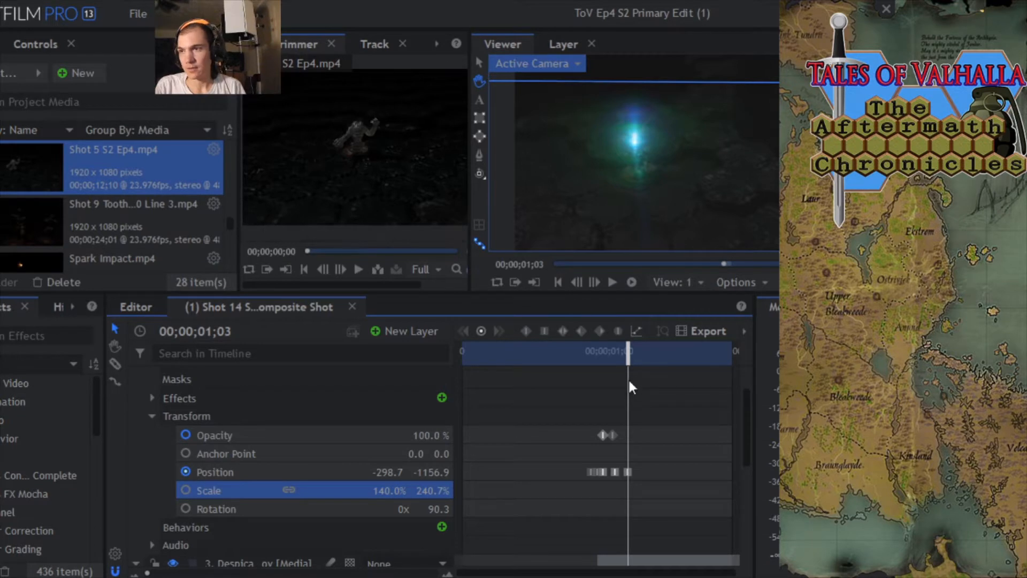
# - Collapse the properties of layers 2 and 3 and return the playhead to 00;00;00;00
pyautogui.click(153, 415)
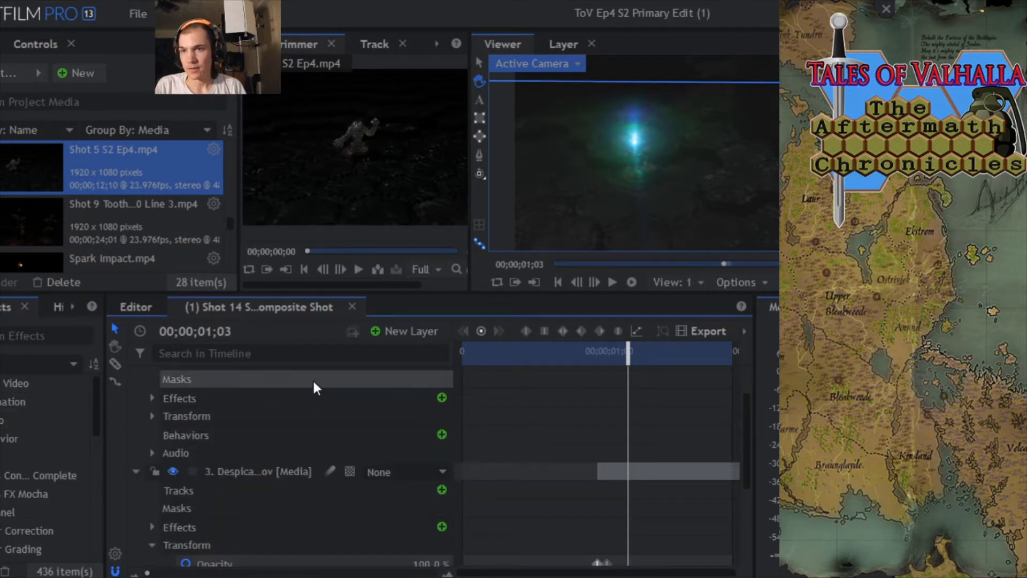
pyautogui.click(136, 471)
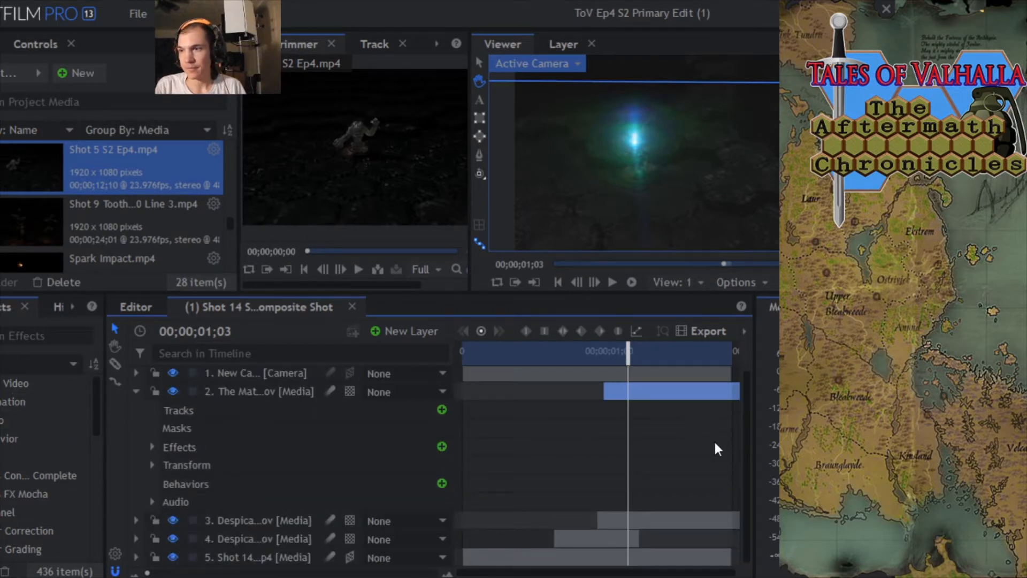
pyautogui.click(136, 391)
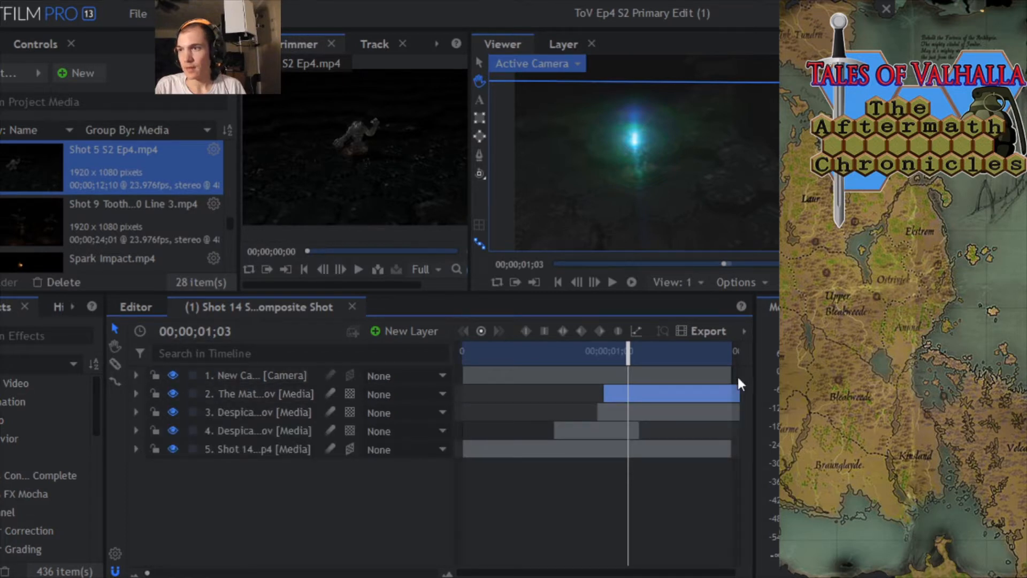
pyautogui.moveTo(627, 363); pyautogui.dragTo(462, 363)
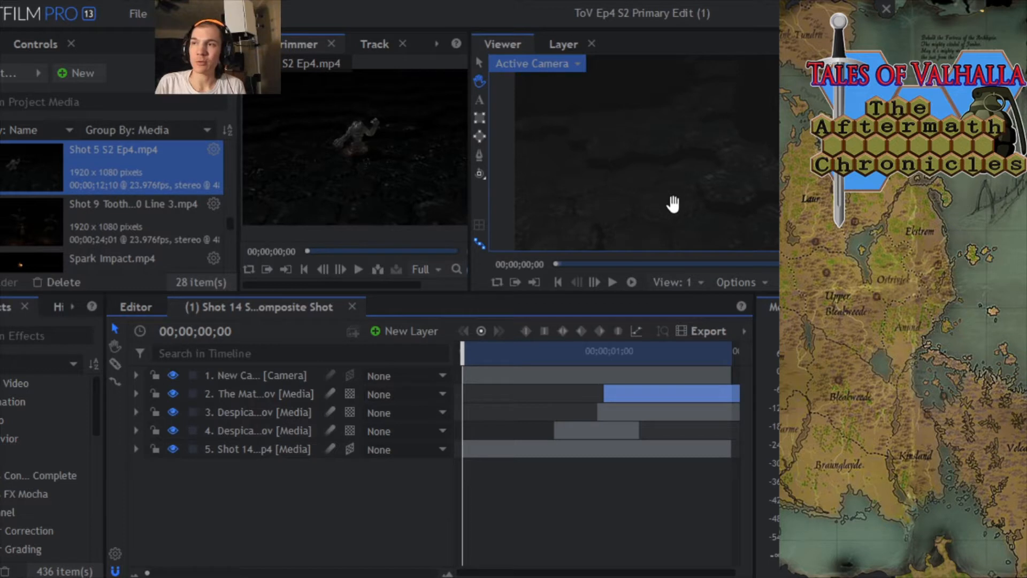
pyautogui.moveTo(463, 381)
pyautogui.mouseDown()
pyautogui.moveTo(726, 382)
pyautogui.moveTo(463, 381)
pyautogui.mouseUp()
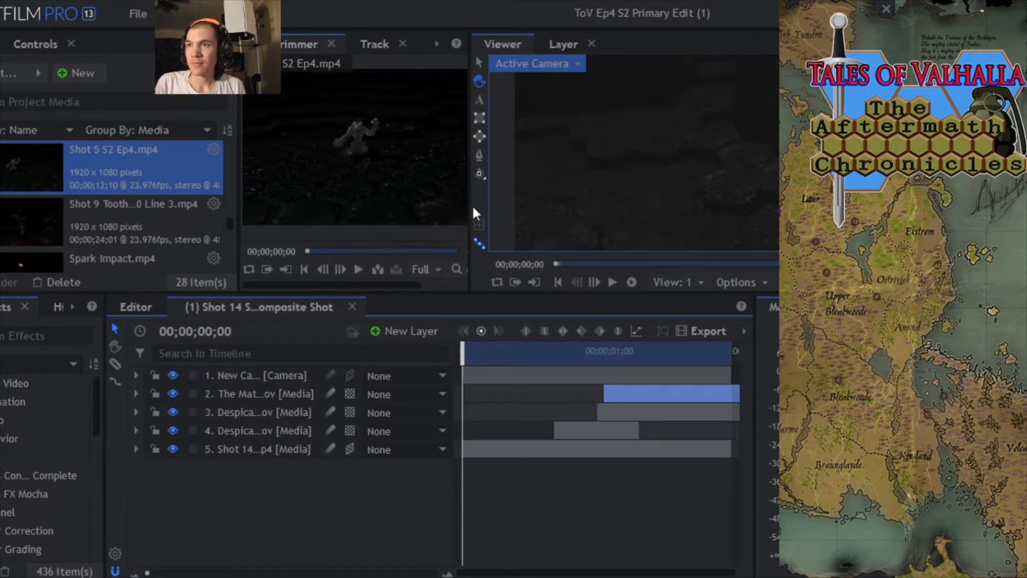
# - Widen the Viewer panel and save the project
pyautogui.moveTo(470, 207); pyautogui.dragTo(406, 206)
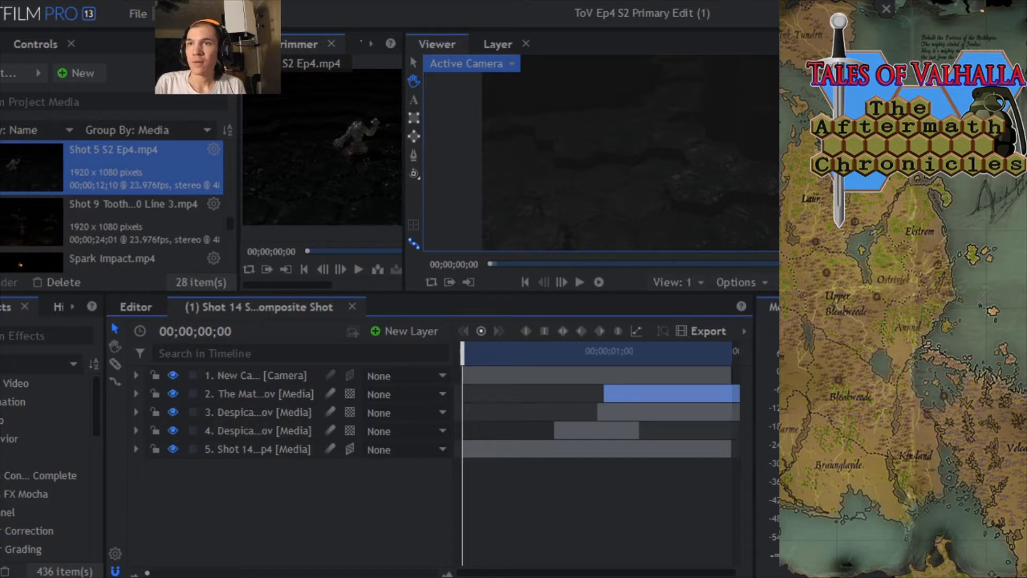
pyautogui.click(139, 16)
pyautogui.click(167, 106)
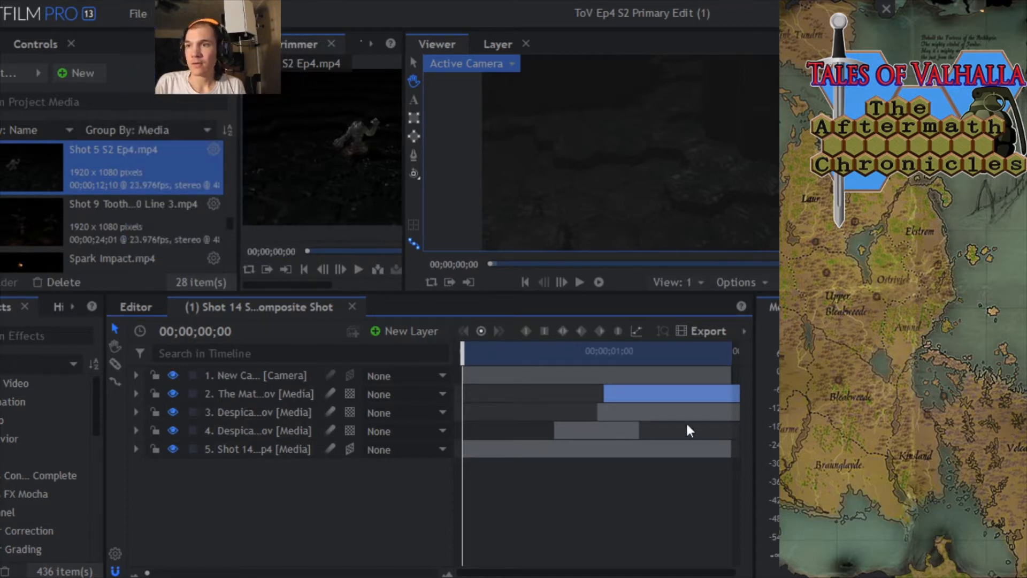
# - Render a RAM preview of the composite shot and play it back from 00;00;00;00
pyautogui.click(599, 280)
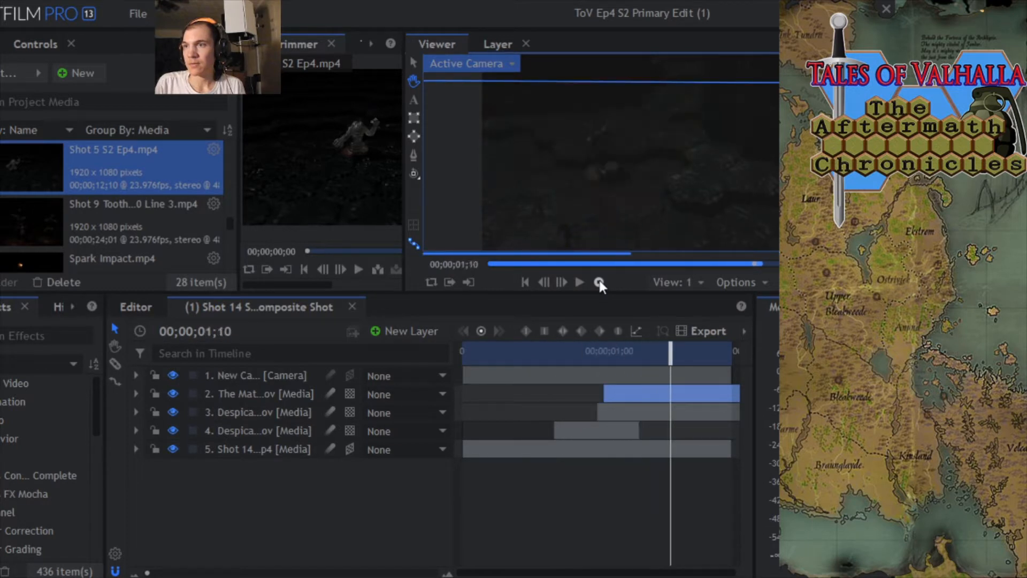
pyautogui.click(255, 376)
pyautogui.moveTo(724, 349); pyautogui.dragTo(415, 354)
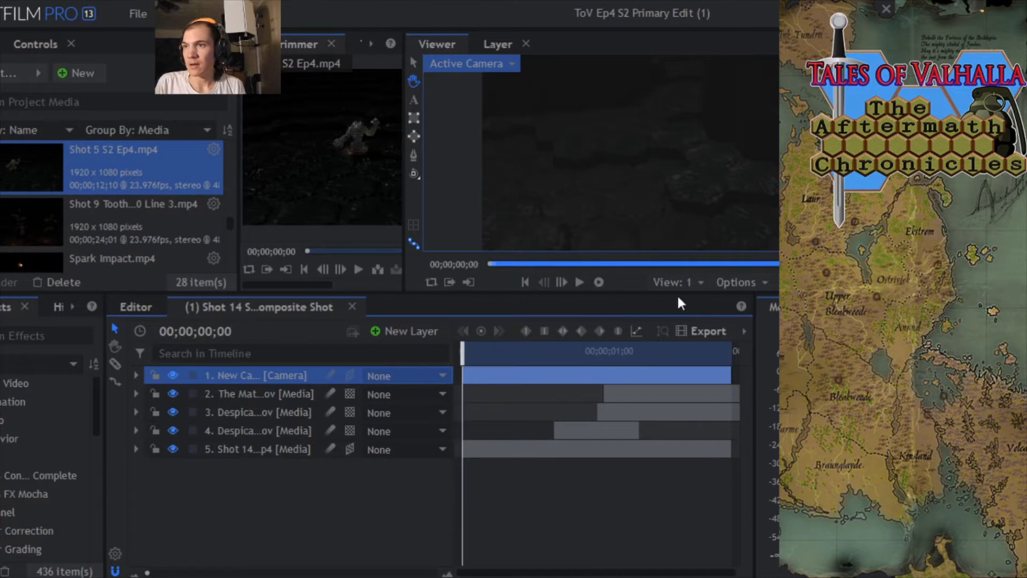
pyautogui.click(578, 284)
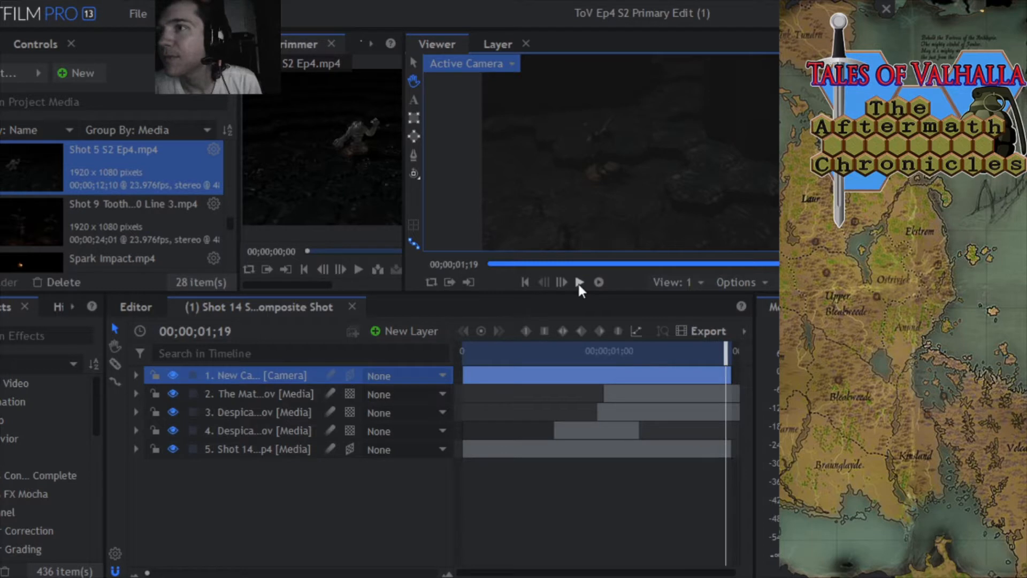
# - Examine the light effect frame by frame from where layer 4 begins until past its end
pyautogui.moveTo(724, 357); pyautogui.dragTo(553, 360)
pyautogui.click(560, 283)
pyautogui.click(560, 283)
pyautogui.click(560, 283)
pyautogui.click(560, 283)
pyautogui.click(560, 283)
pyautogui.click(561, 284)
pyautogui.click(560, 283)
pyautogui.click(560, 284)
pyautogui.click(560, 283)
pyautogui.click(560, 284)
pyautogui.click(560, 284)
pyautogui.click(560, 283)
pyautogui.click(560, 283)
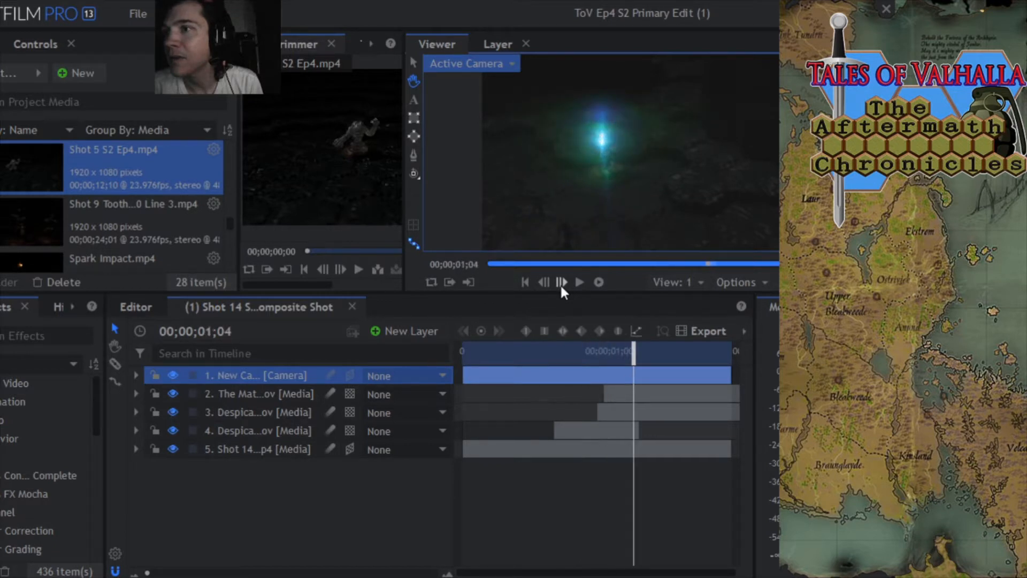
pyautogui.click(560, 283)
pyautogui.click(560, 284)
pyautogui.click(560, 284)
pyautogui.moveTo(649, 350); pyautogui.dragTo(536, 346)
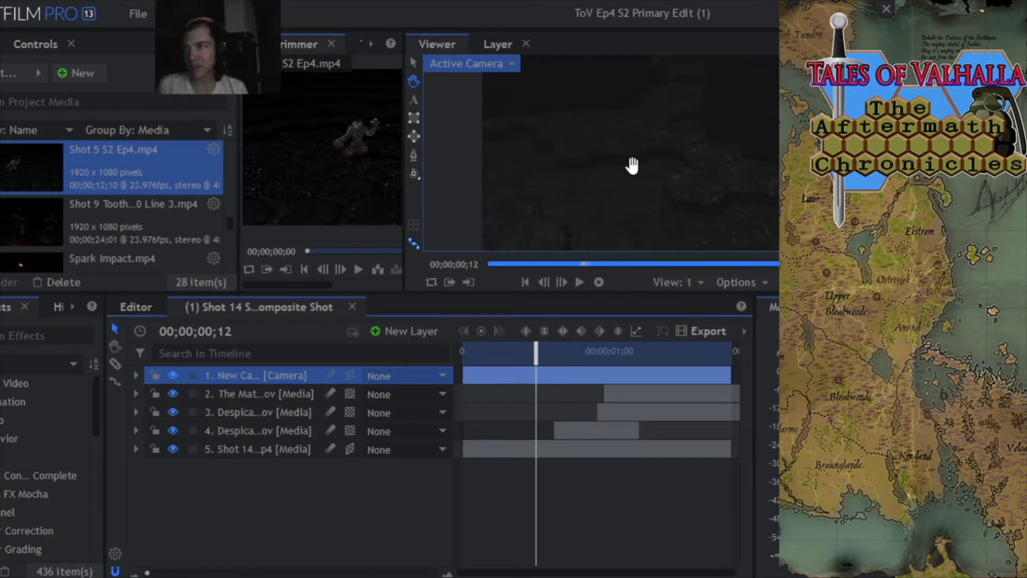
# - Expand layer 4's properties with the playhead at 00;00;00;17 and save the project
pyautogui.moveTo(535, 353); pyautogui.dragTo(511, 390)
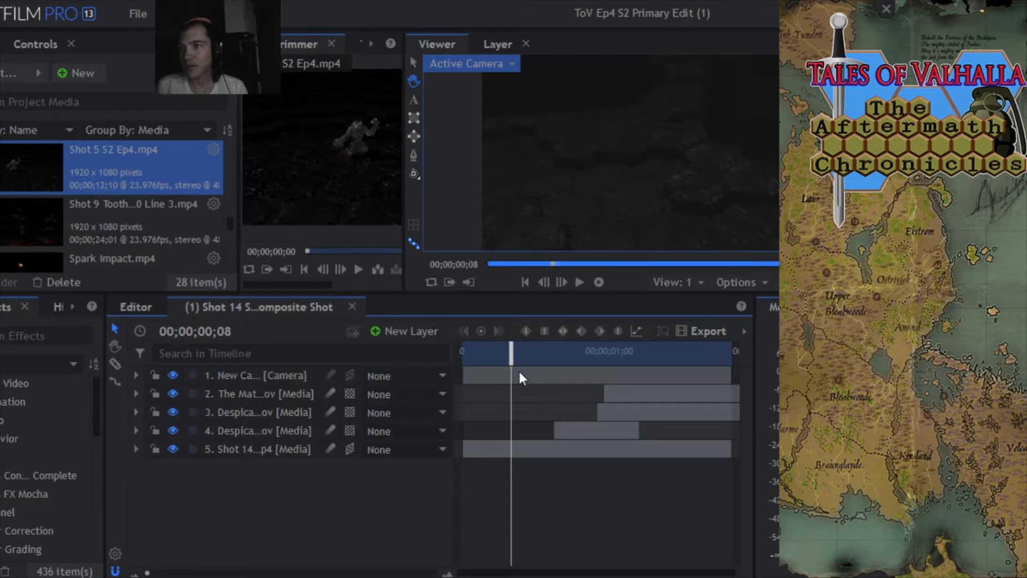
pyautogui.moveTo(512, 362); pyautogui.dragTo(565, 354)
pyautogui.click(135, 430)
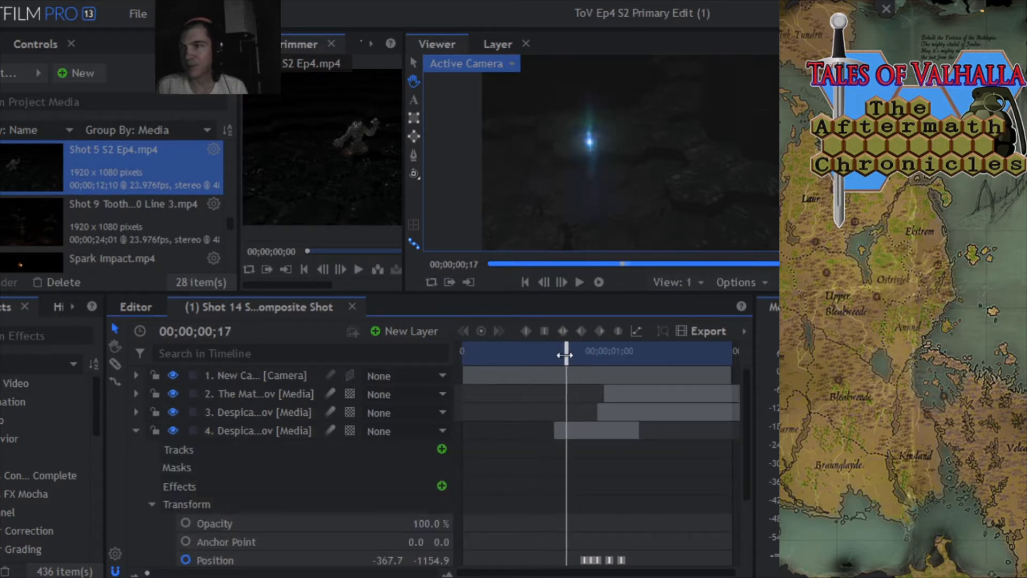
pyautogui.click(138, 14)
pyautogui.click(172, 143)
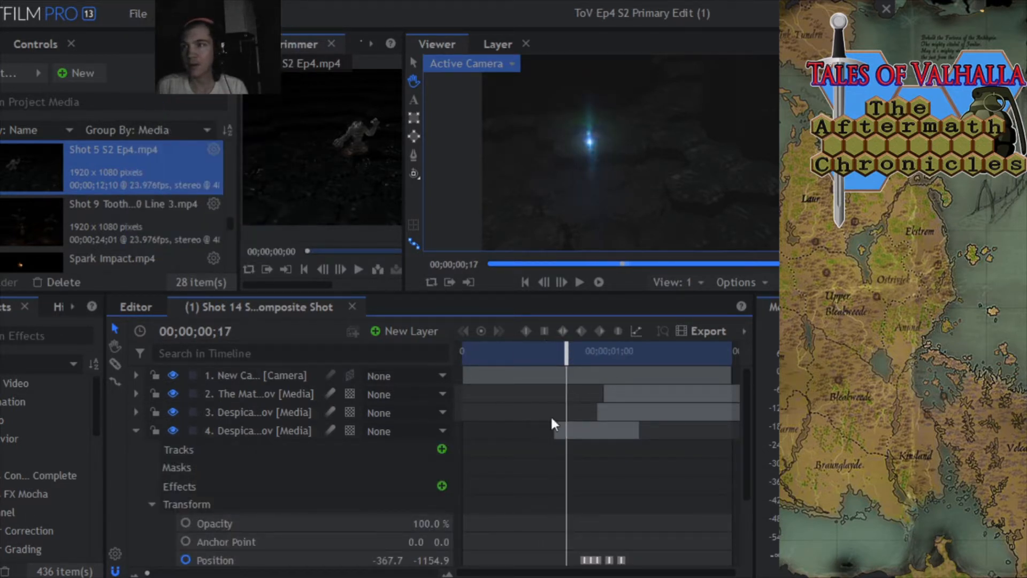
# - Run a RAM preview from the beginning of the timeline to check the effect's first frames
pyautogui.click(599, 282)
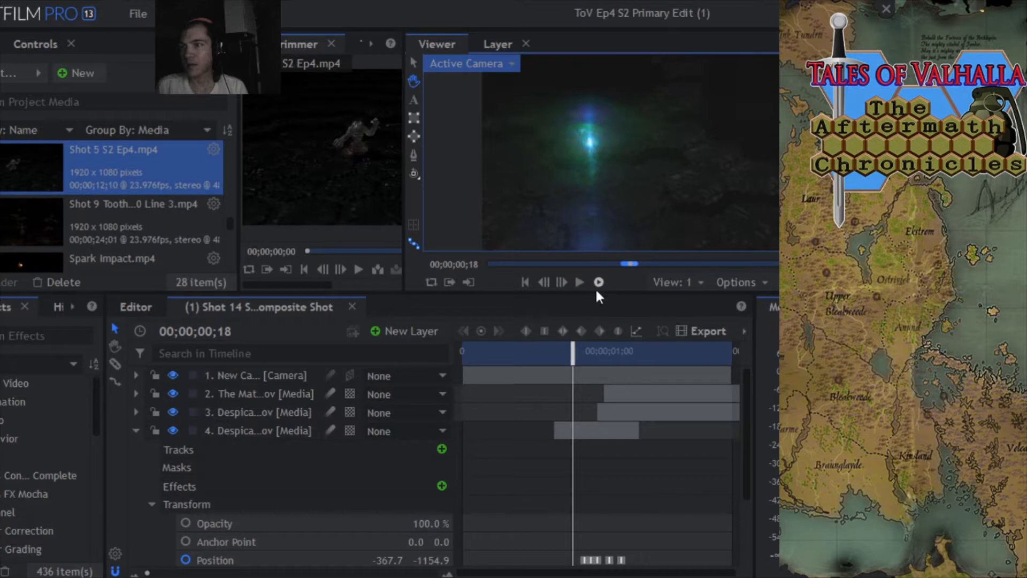
pyautogui.moveTo(572, 352); pyautogui.dragTo(464, 355)
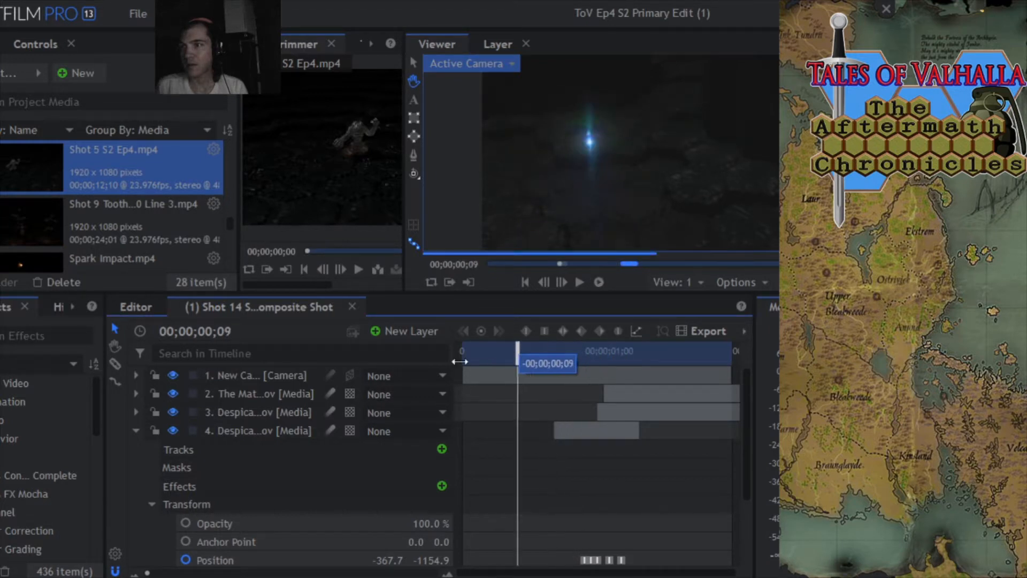
pyautogui.click(598, 282)
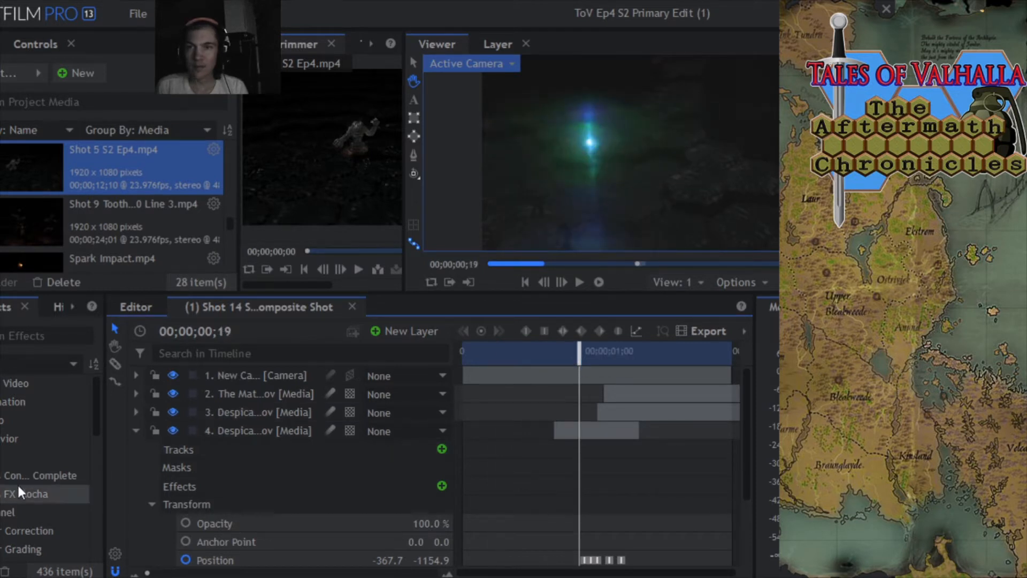
# - Add the Blur effect to layer 4 and set its preset to Subtle
pyautogui.click(1, 457)
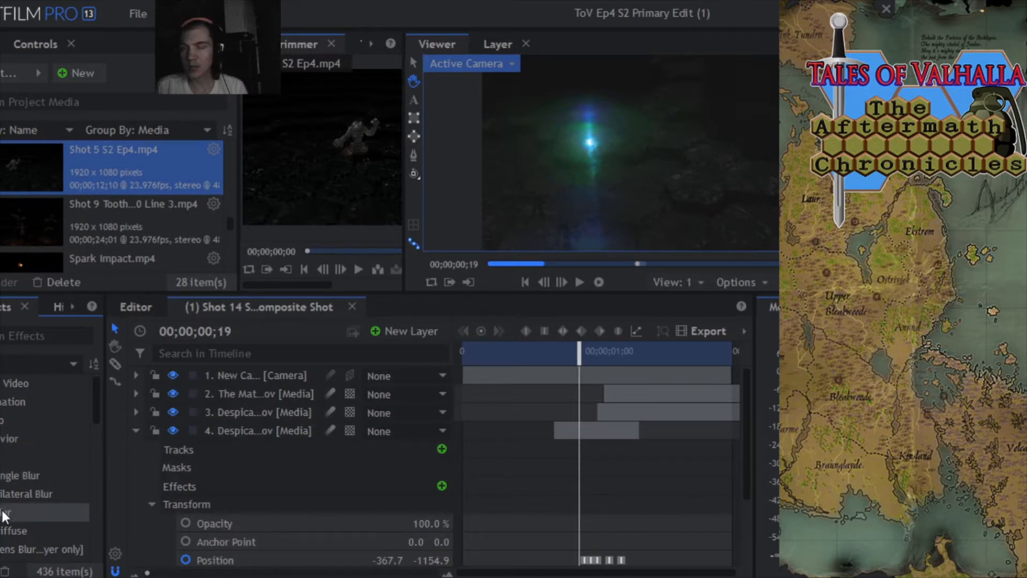
pyautogui.moveTo(1, 508); pyautogui.dragTo(243, 489)
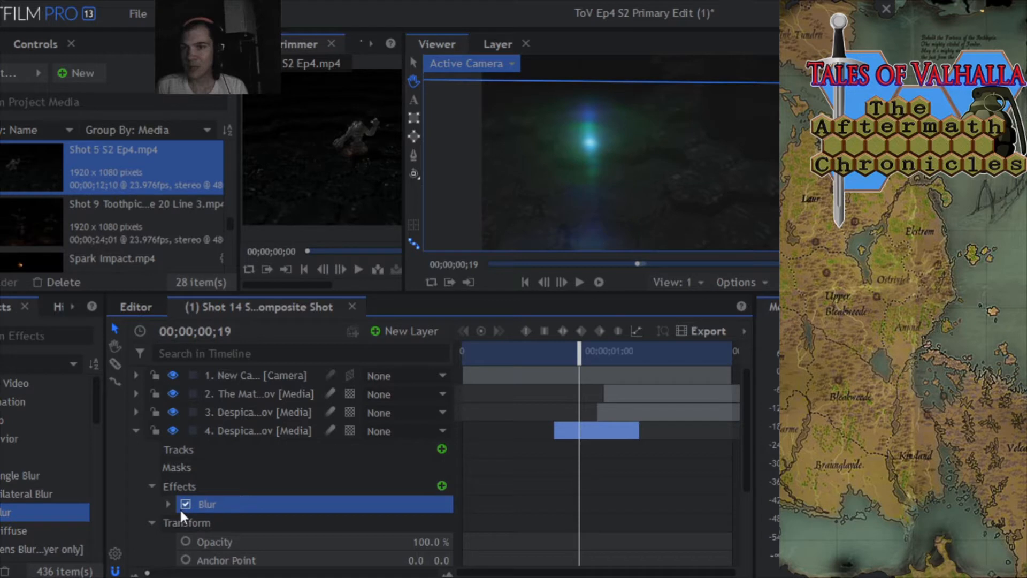
pyautogui.click(33, 44)
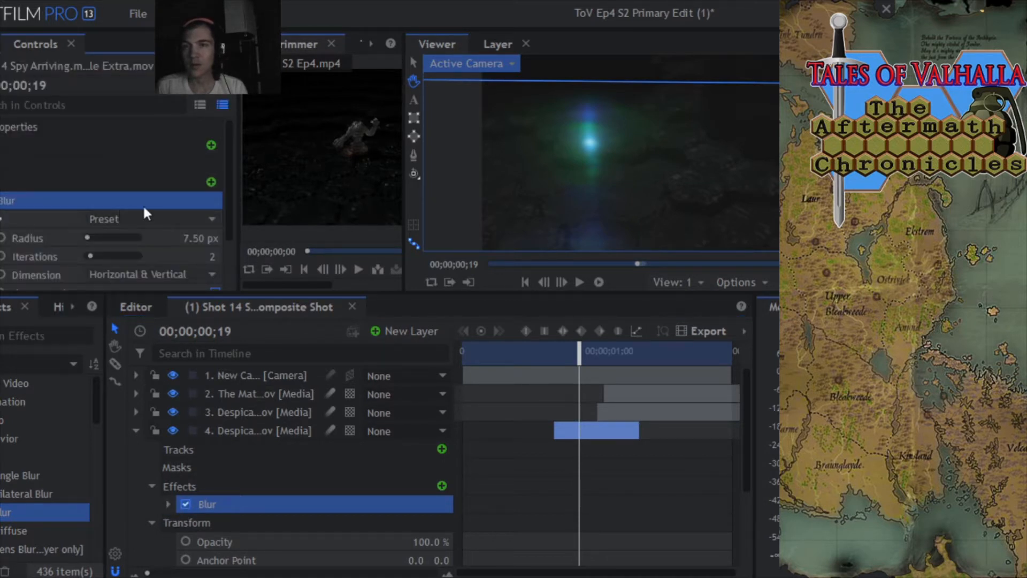
pyautogui.click(172, 221)
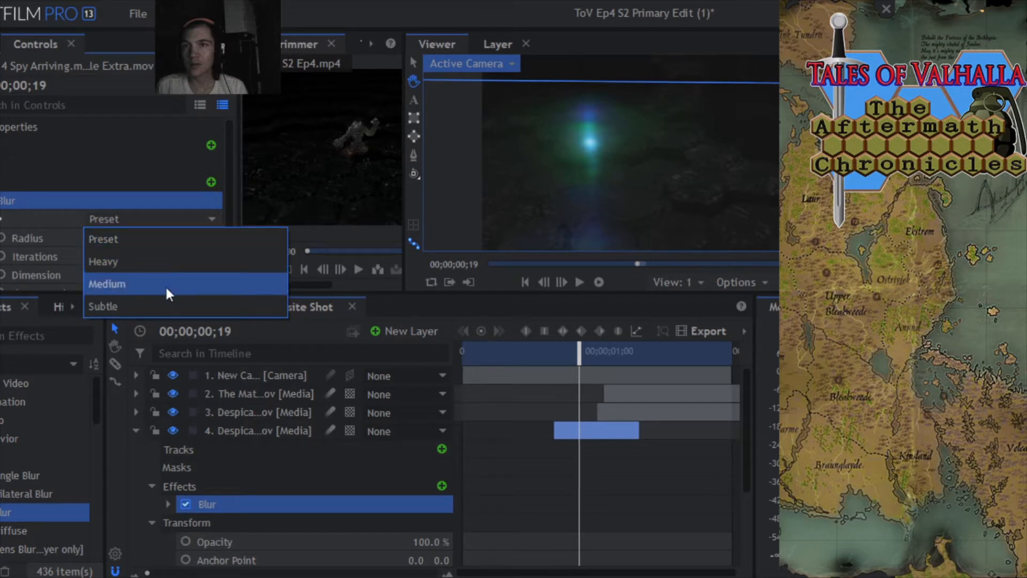
pyautogui.click(165, 302)
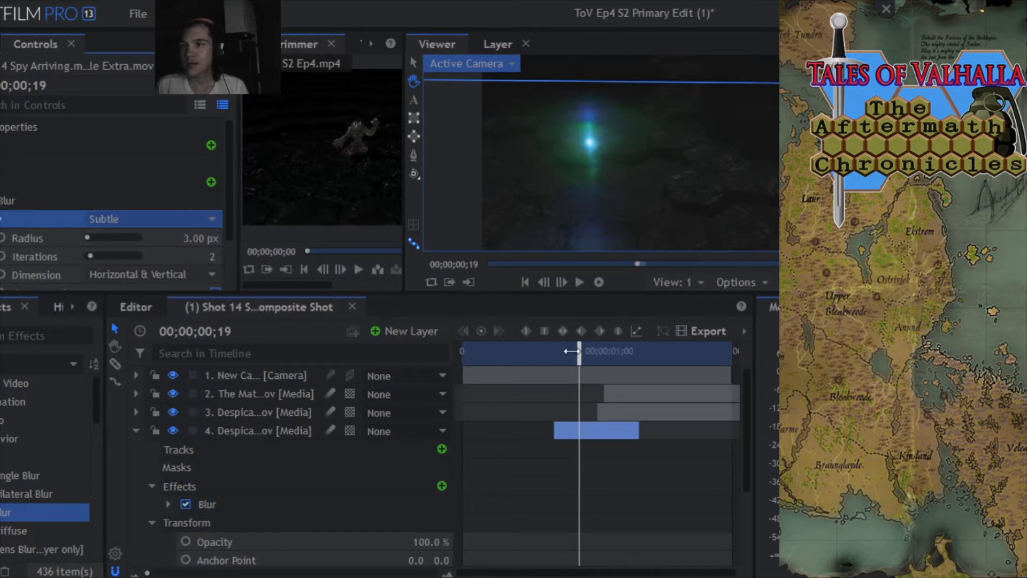
# - Compare layer 4's Blur with the Subtle and default Preset options at 00;00;00;20
pyautogui.moveTo(580, 356)
pyautogui.mouseDown()
pyautogui.moveTo(624, 355)
pyautogui.moveTo(566, 357)
pyautogui.moveTo(583, 356)
pyautogui.mouseUp()
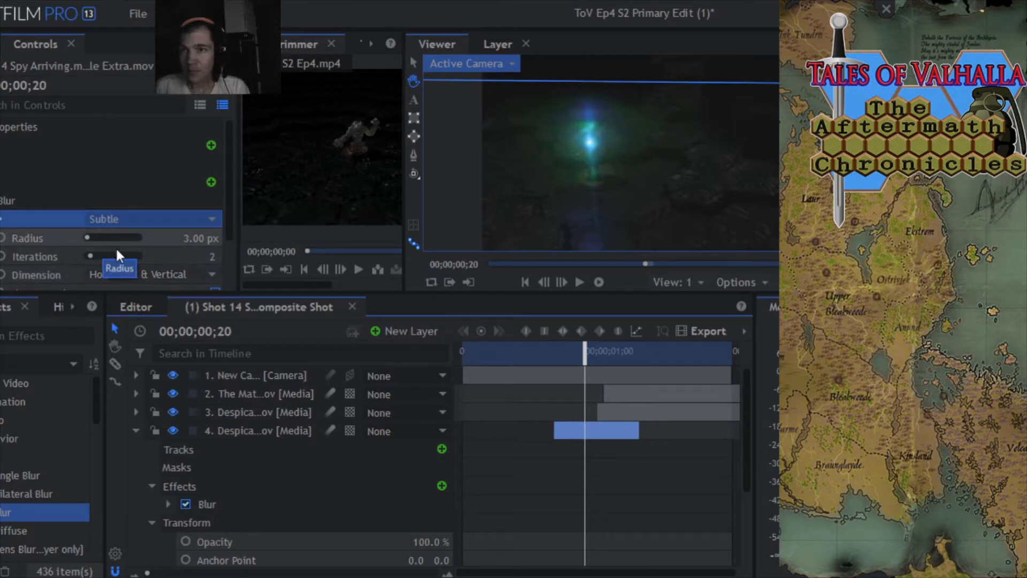
pyautogui.moveTo(229, 220); pyautogui.dragTo(230, 242)
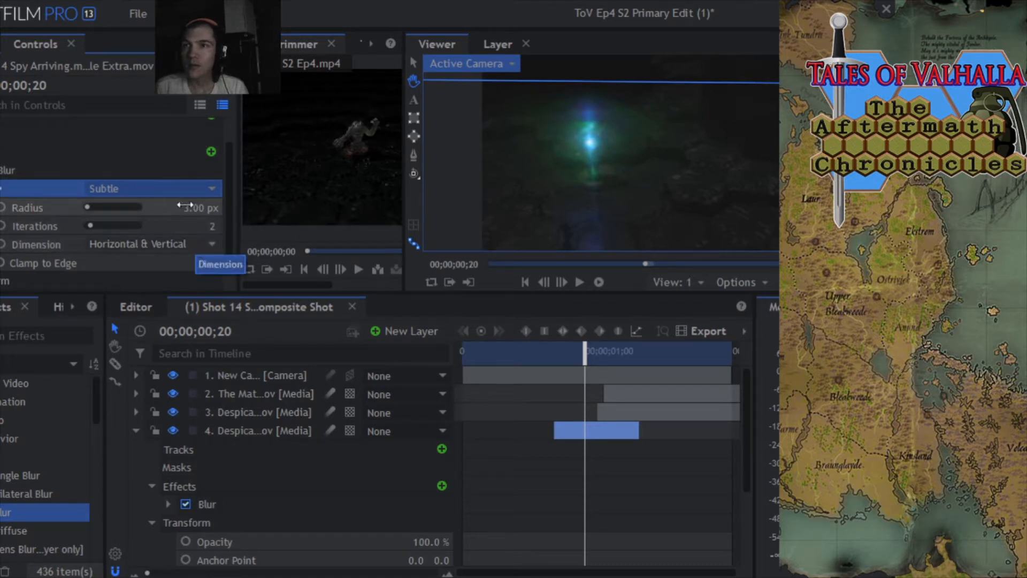
pyautogui.click(181, 187)
pyautogui.click(167, 205)
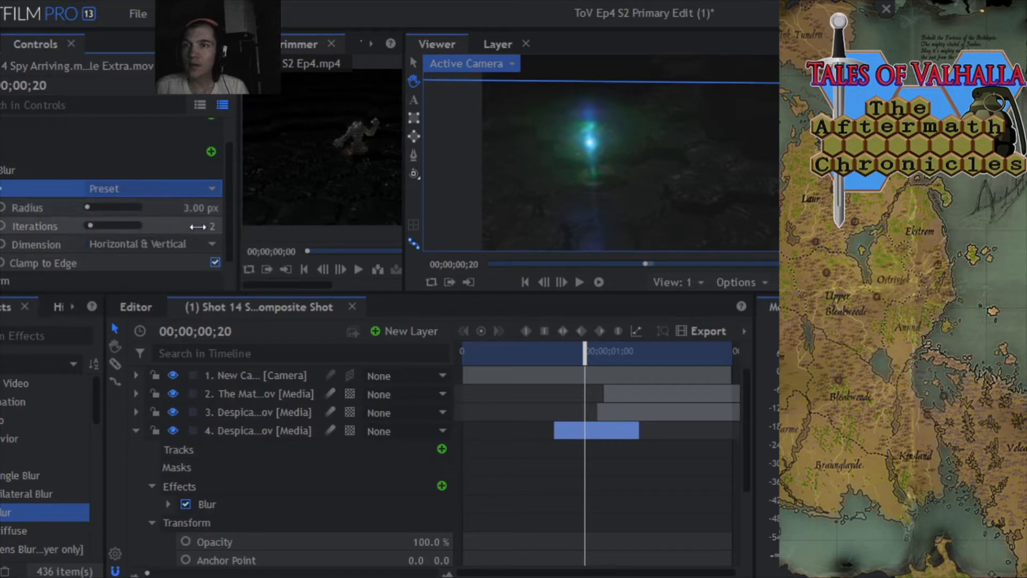
pyautogui.click(180, 190)
pyautogui.click(158, 274)
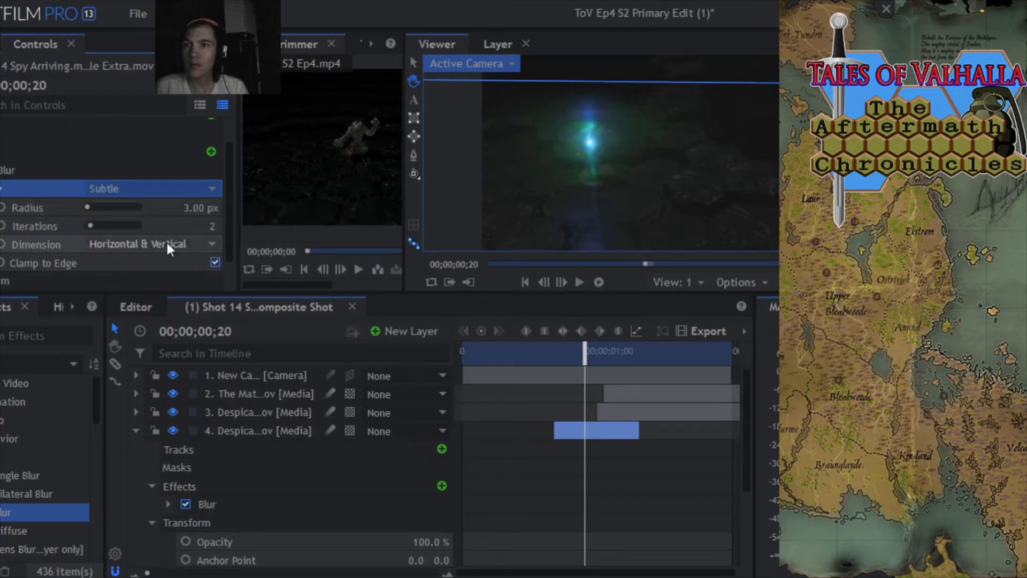
pyautogui.click(158, 189)
pyautogui.click(146, 208)
pyautogui.scroll(-2, 226, 236)
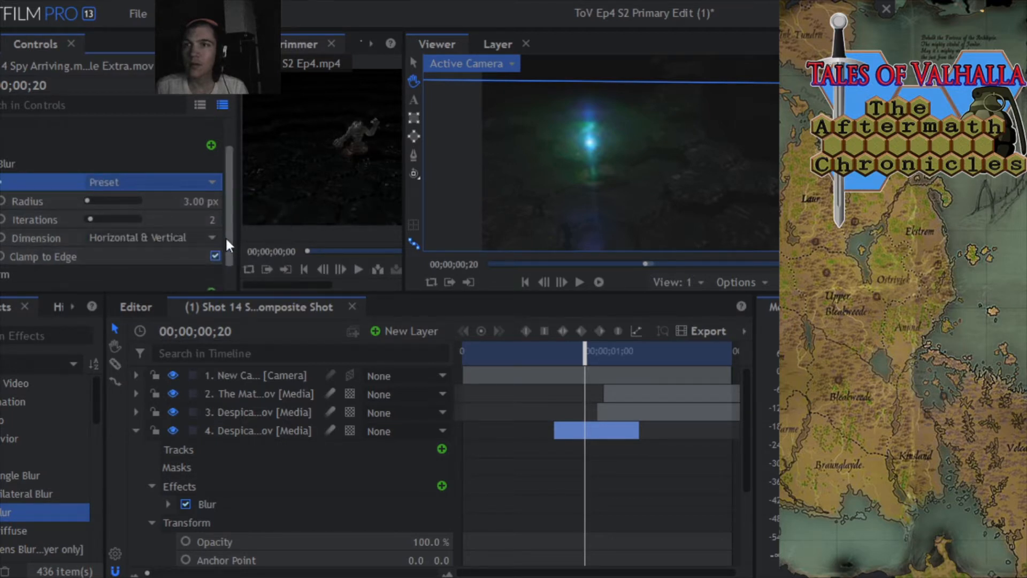
# - Try the Medium, Subtle and Heavy presets on layer 4's Blur, checking the flare back to 00;00;00;18
pyautogui.click(124, 172)
pyautogui.click(120, 240)
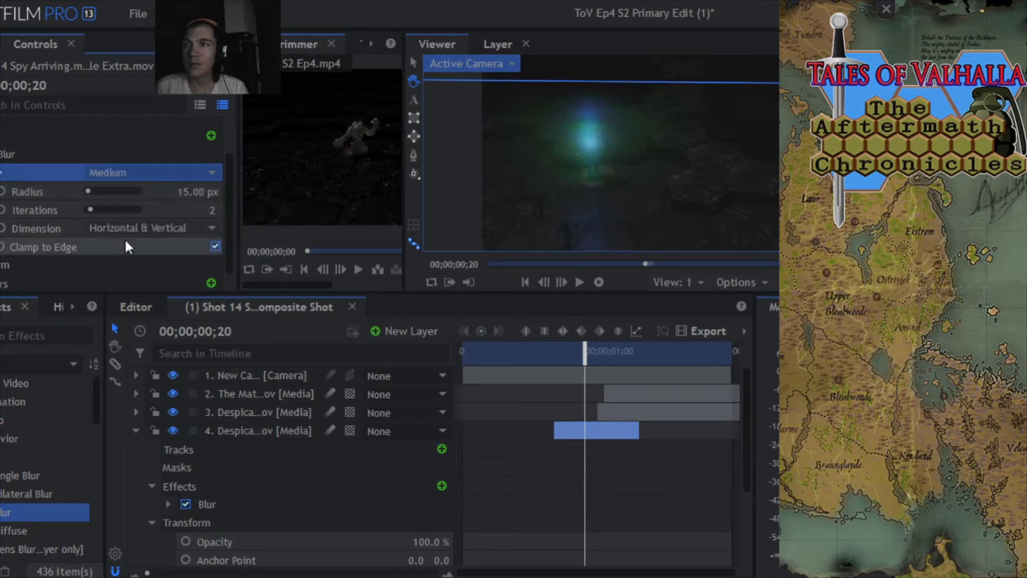
pyautogui.click(177, 171)
pyautogui.click(168, 192)
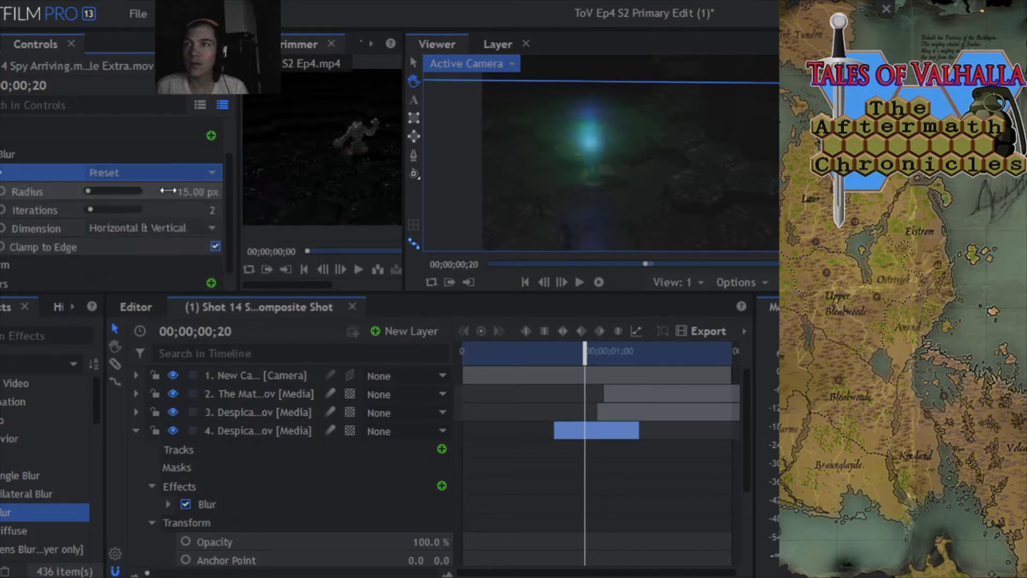
pyautogui.click(178, 172)
pyautogui.click(148, 257)
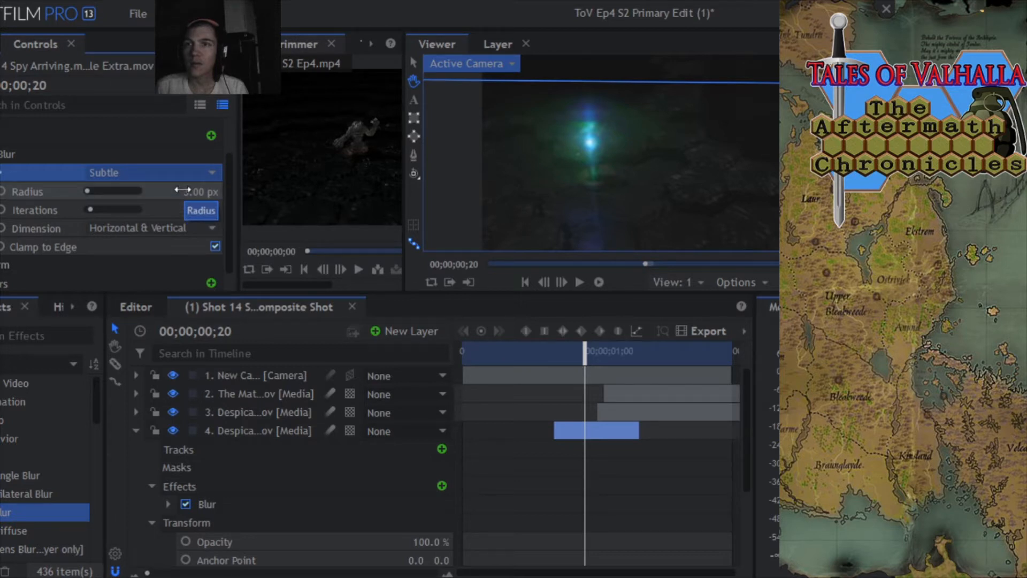
pyautogui.click(178, 172)
pyautogui.click(163, 208)
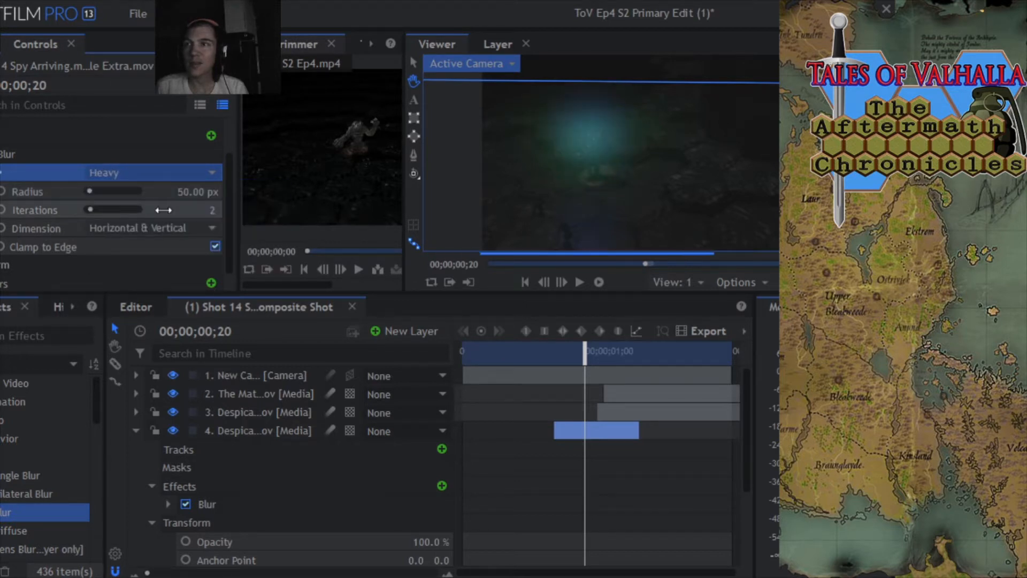
pyautogui.moveTo(586, 350); pyautogui.dragTo(553, 351)
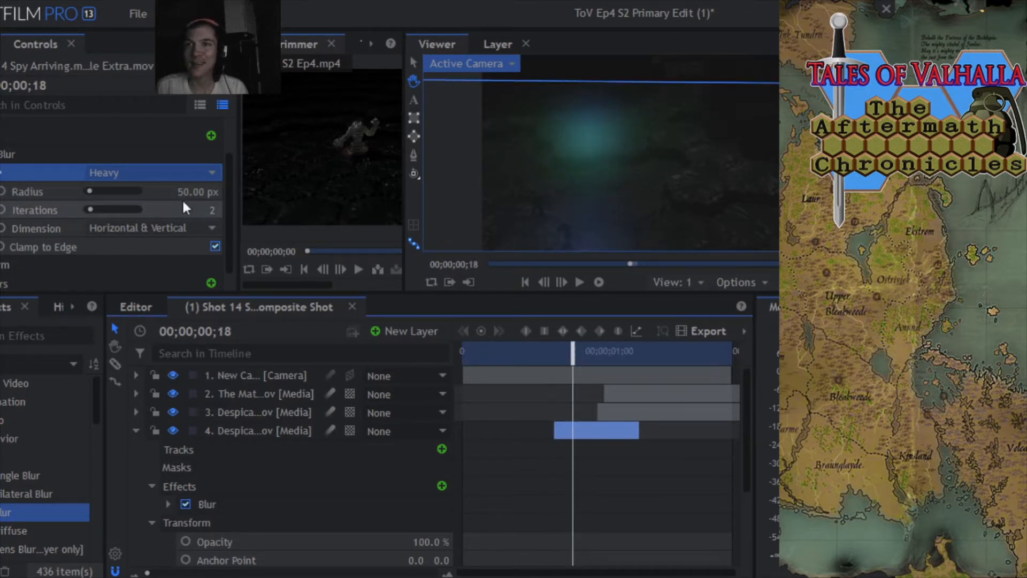
# - Apply the Subtle preset to layer 4's Blur and lower its Radius to 2 px
pyautogui.click(167, 174)
pyautogui.click(152, 255)
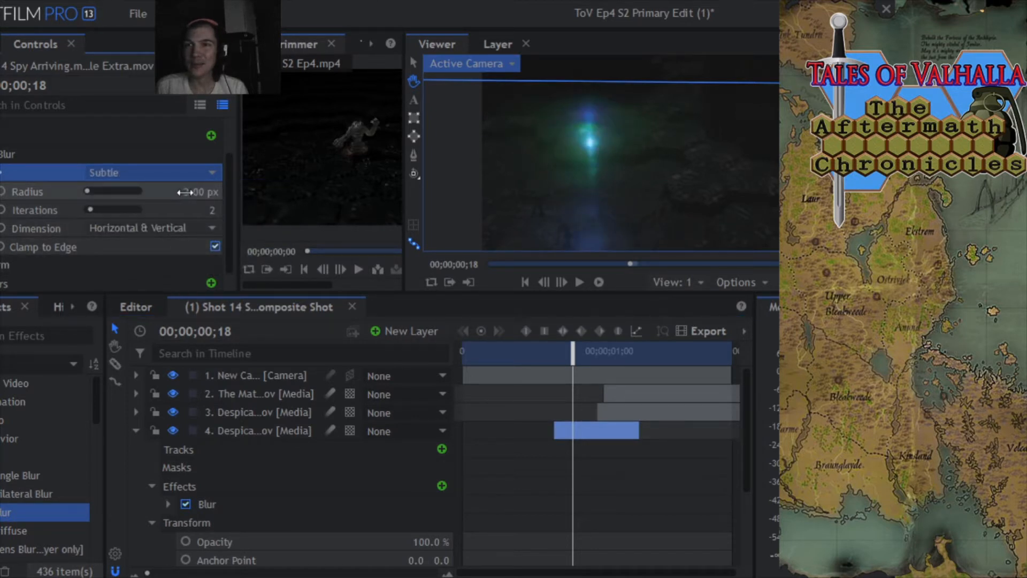
pyautogui.write('2')
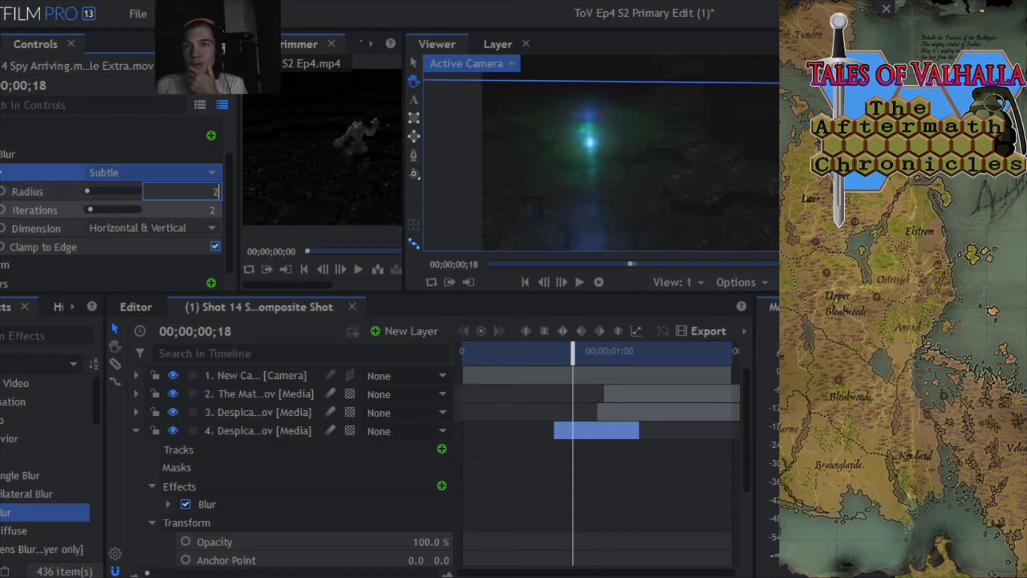
pyautogui.press('Tab')
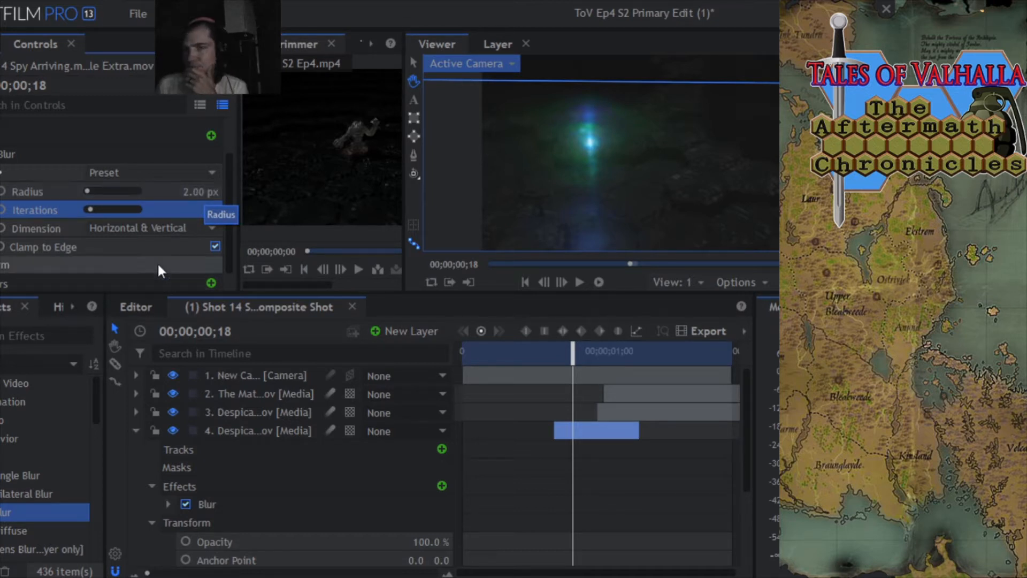
pyautogui.moveTo(564, 363)
pyautogui.mouseDown()
pyautogui.moveTo(550, 358)
pyautogui.moveTo(647, 355)
pyautogui.moveTo(575, 361)
pyautogui.mouseUp()
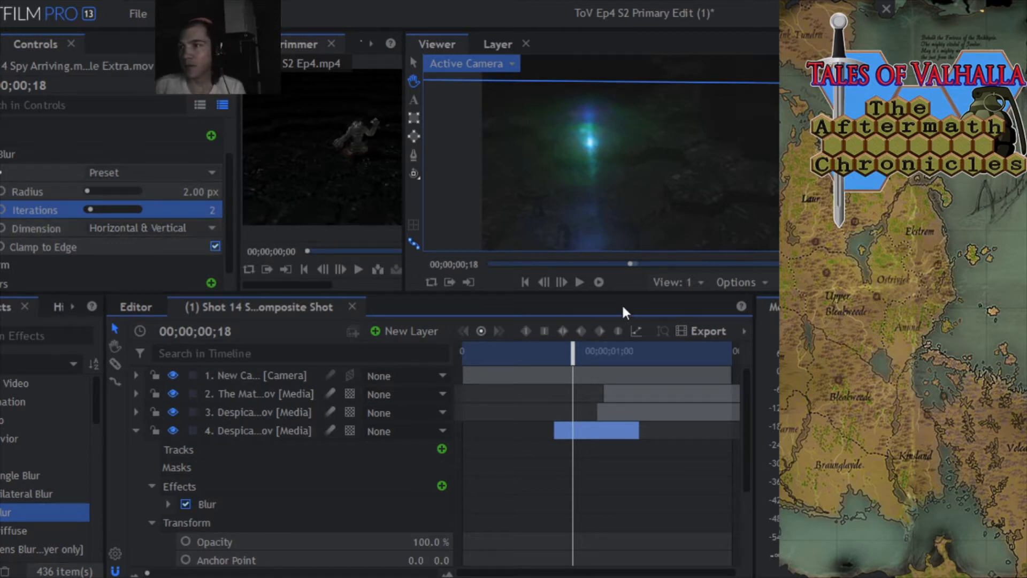
# - Compare layer 4's Blur with the Subtle preset and set its Radius to 2 px under the default Preset option
pyautogui.click(164, 172)
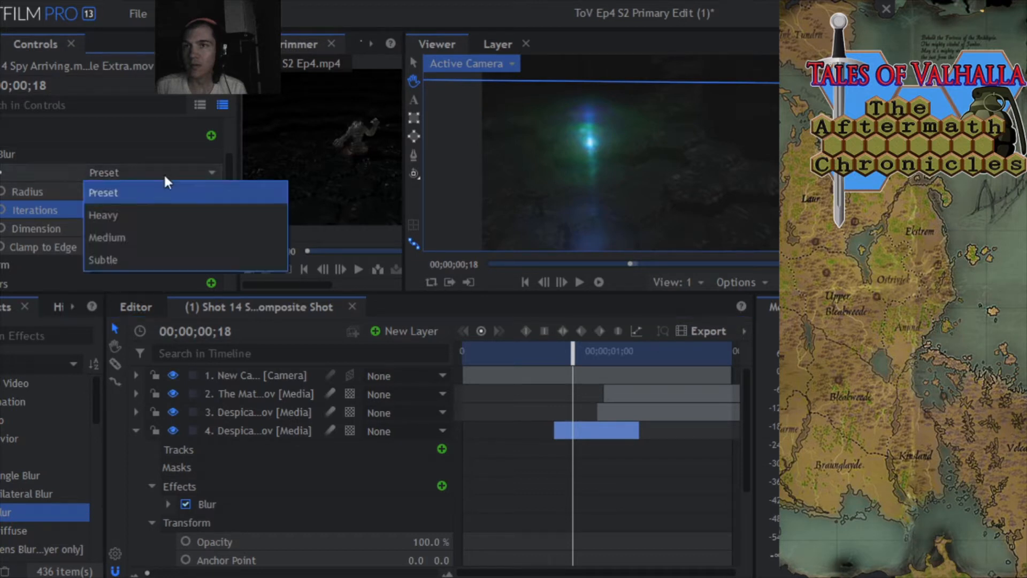
pyautogui.click(152, 260)
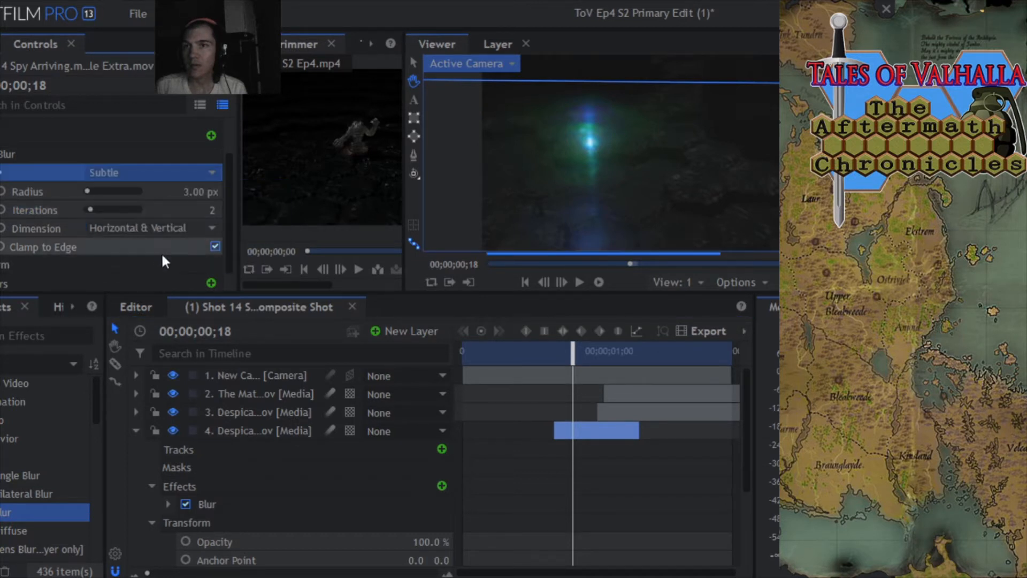
pyautogui.click(147, 171)
pyautogui.click(156, 194)
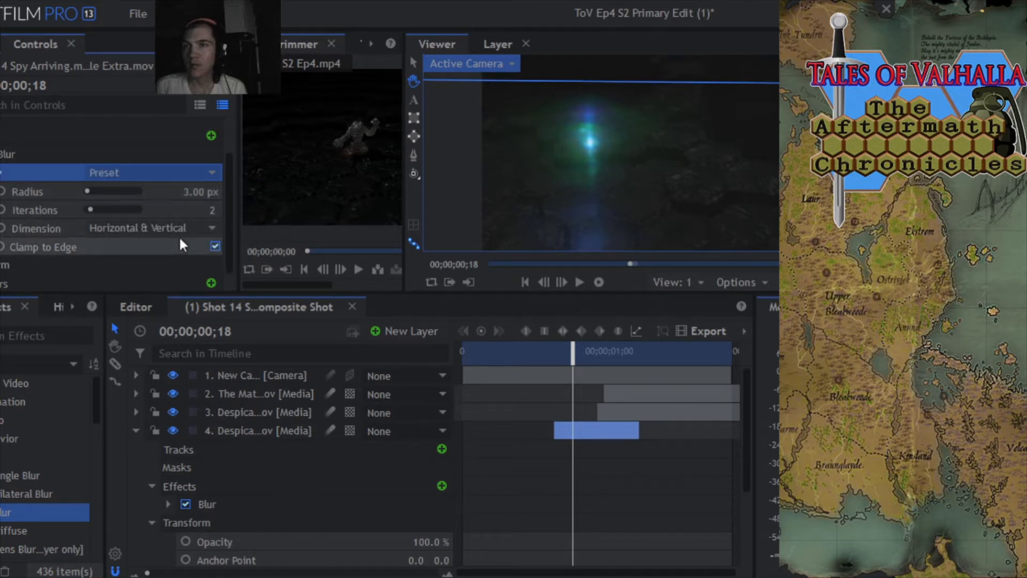
pyautogui.click(184, 193)
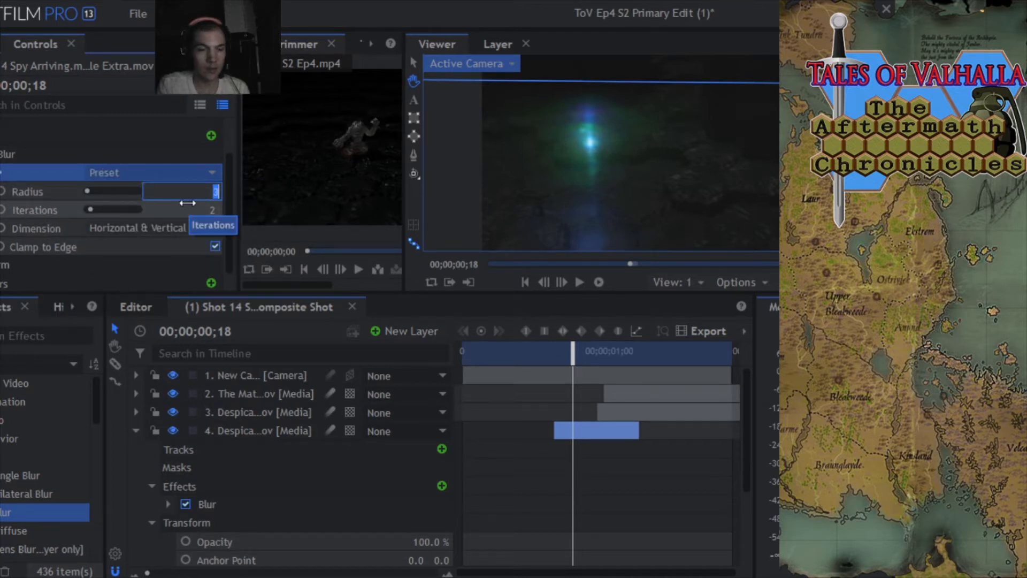
pyautogui.write('2')
pyautogui.press('Return')
pyautogui.click(1, 193)
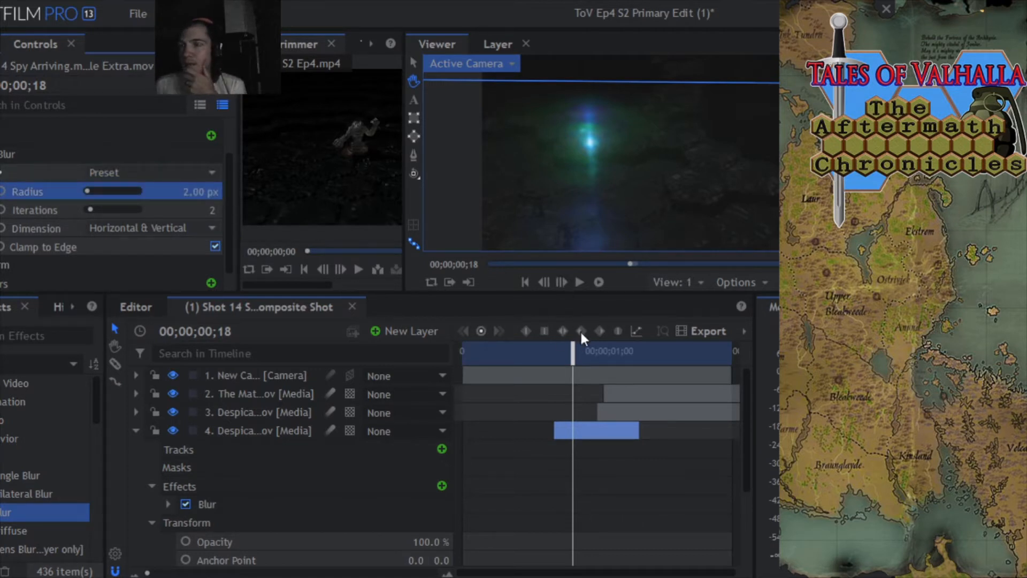
# - Scrub layer 4 between 00;00;00;13 and 00;00;00;21, switching its Blur off and on to compare the flare
pyautogui.moveTo(574, 354); pyautogui.dragTo(543, 375)
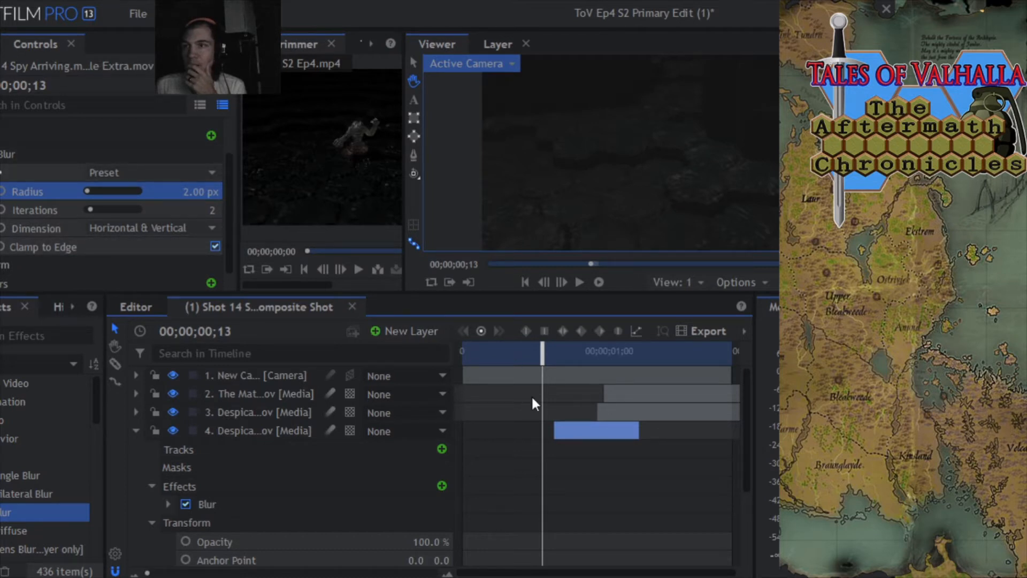
pyautogui.moveTo(543, 353); pyautogui.dragTo(591, 354)
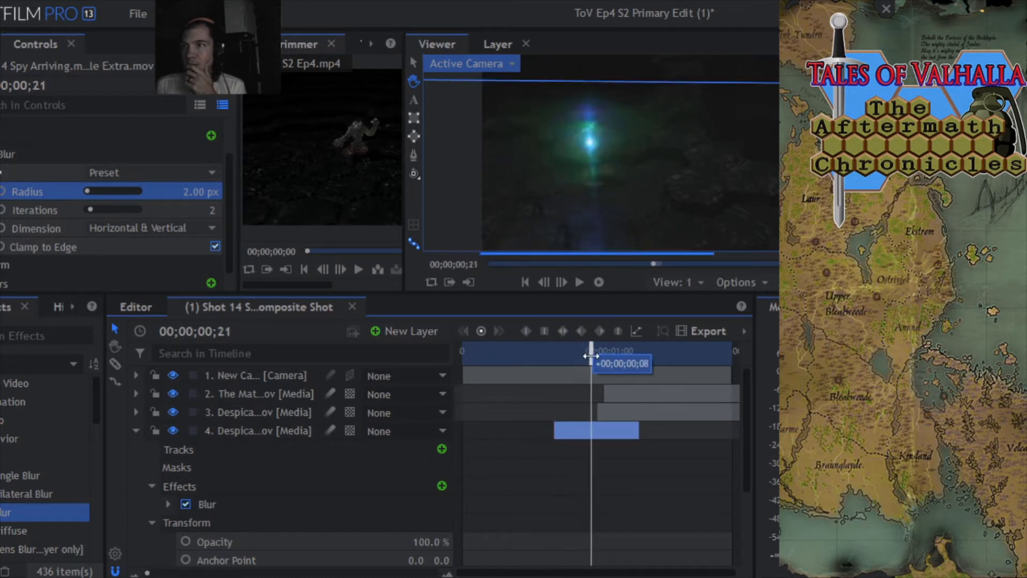
pyautogui.click(1, 155)
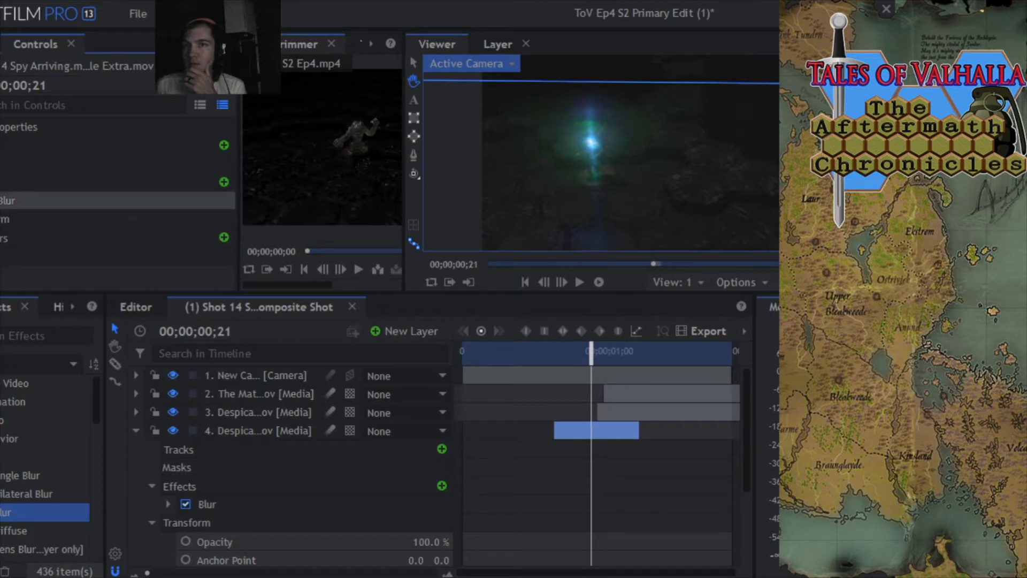
pyautogui.click(1, 200)
pyautogui.moveTo(588, 358)
pyautogui.mouseDown()
pyautogui.moveTo(543, 360)
pyautogui.moveTo(589, 362)
pyautogui.mouseUp()
pyautogui.click(2, 200)
pyautogui.moveTo(594, 357)
pyautogui.mouseDown()
pyautogui.moveTo(552, 357)
pyautogui.moveTo(630, 356)
pyautogui.moveTo(578, 362)
pyautogui.mouseUp()
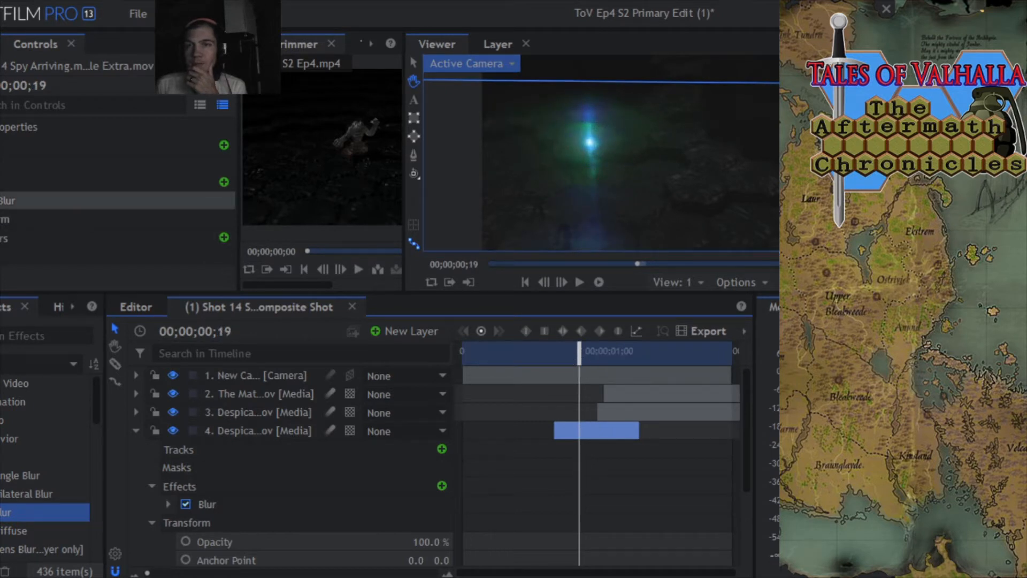
# - Set layer 4's Blur preset back to Subtle at 00;00;00;19
pyautogui.click(1, 201)
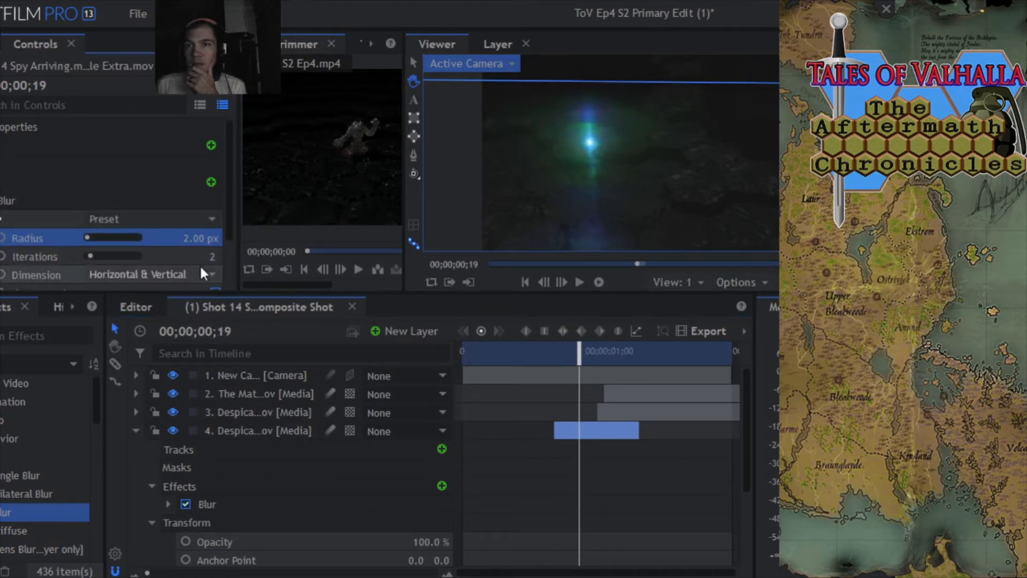
pyautogui.click(178, 218)
pyautogui.click(168, 303)
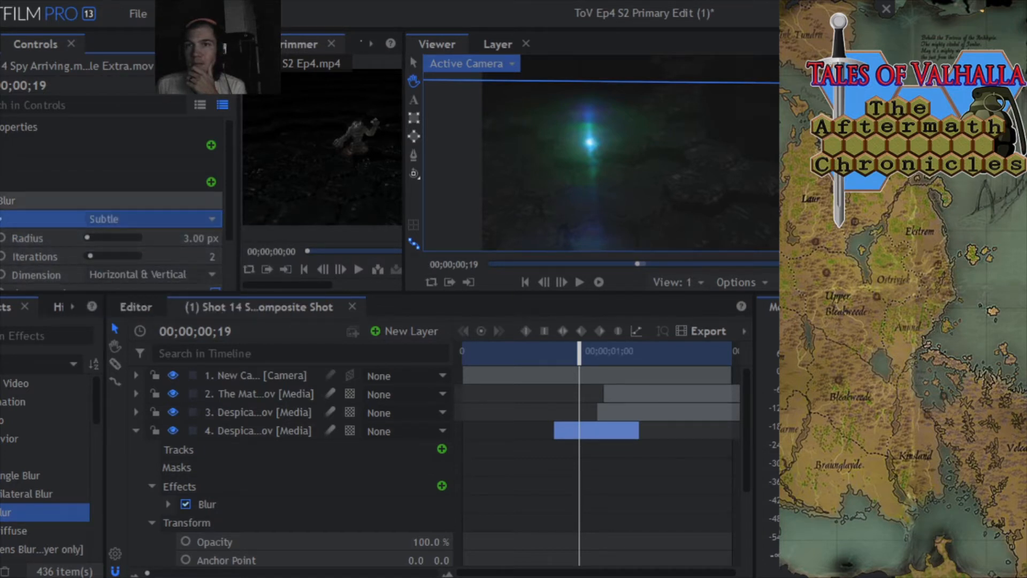
# - Compare the flare with and without layer 4's Blur between 00;00;00;18 and 00;00;00;23
pyautogui.click(1, 201)
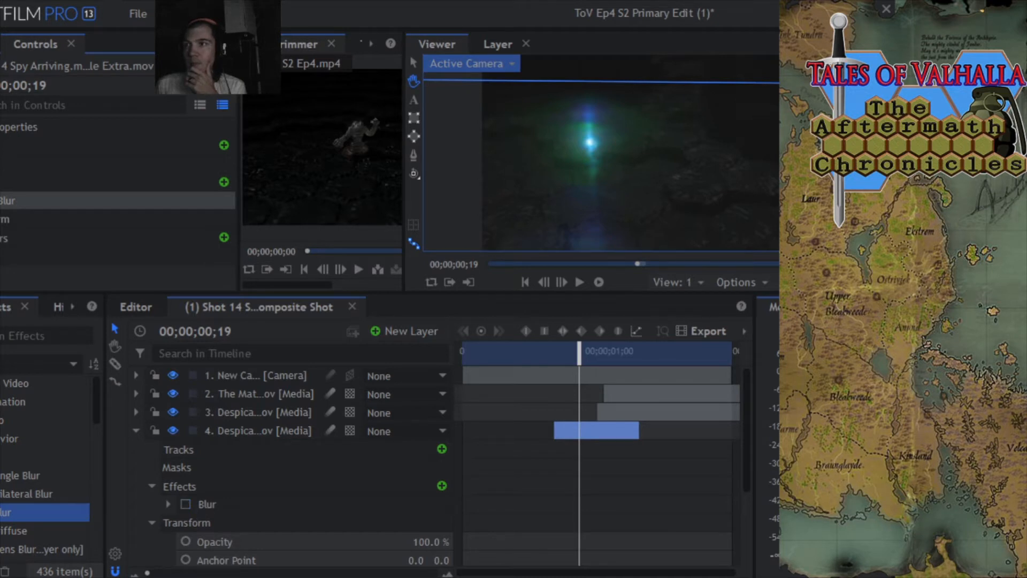
pyautogui.moveTo(579, 354); pyautogui.dragTo(601, 369)
pyautogui.click(2, 200)
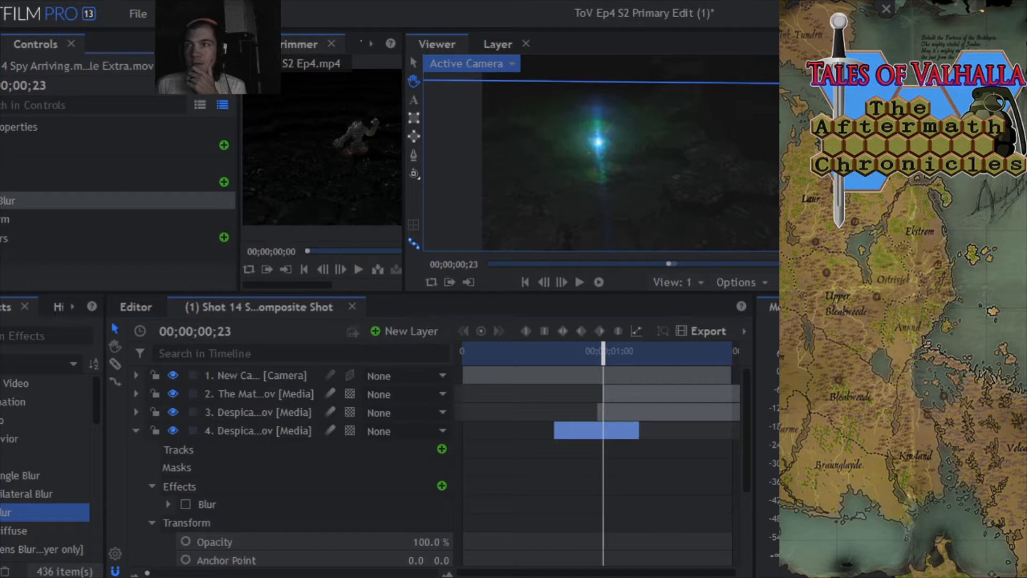
pyautogui.moveTo(603, 353); pyautogui.dragTo(570, 360)
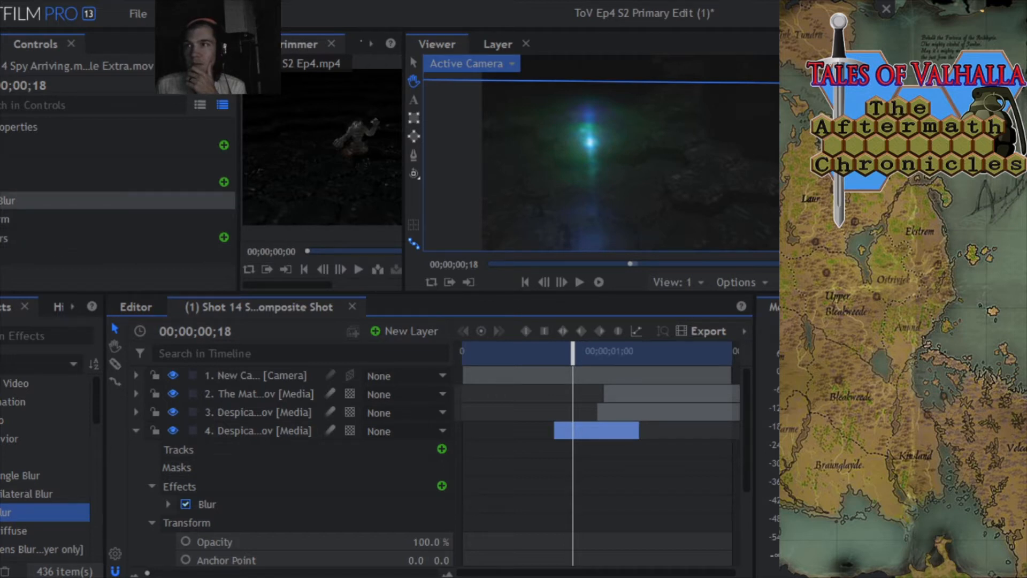
pyautogui.click(1, 200)
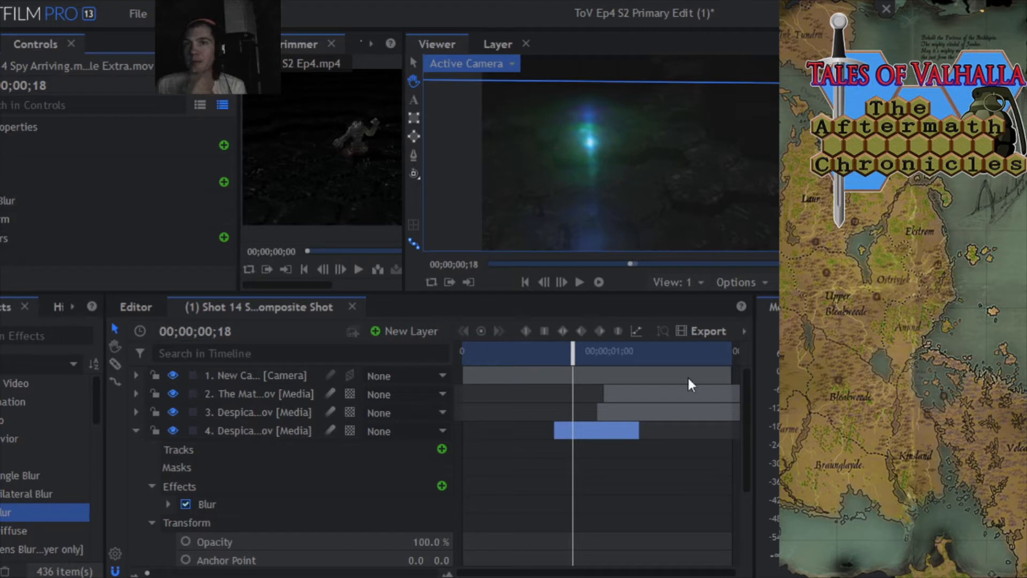
pyautogui.moveTo(573, 352)
pyautogui.mouseDown()
pyautogui.moveTo(646, 355)
pyautogui.moveTo(568, 361)
pyautogui.mouseUp()
pyautogui.moveTo(540, 363); pyautogui.dragTo(583, 362)
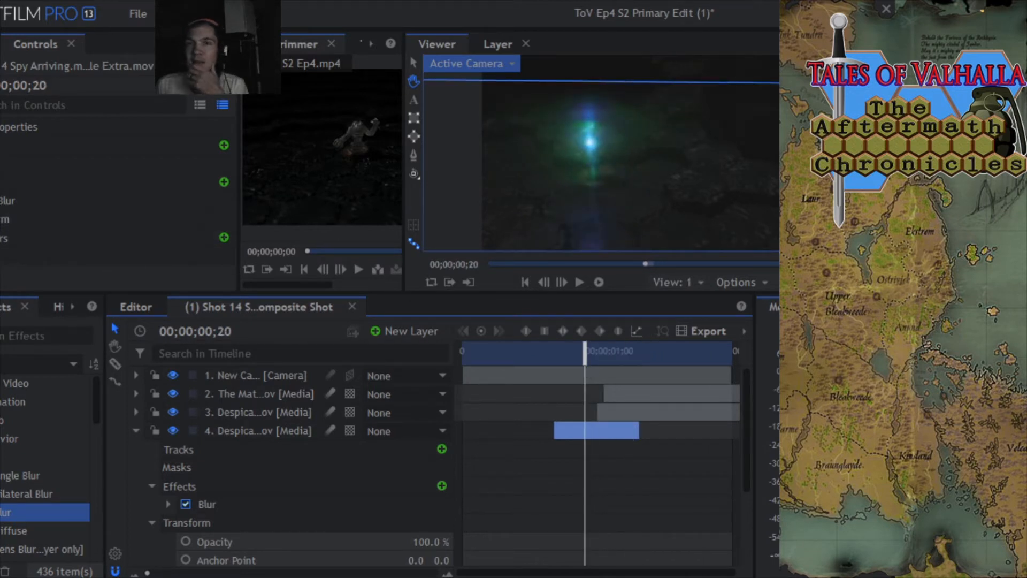
# - Set layer 4's Blur Radius to 2 px and toggle the effect to check it at 00;00;00;20
pyautogui.click(1, 201)
pyautogui.click(188, 238)
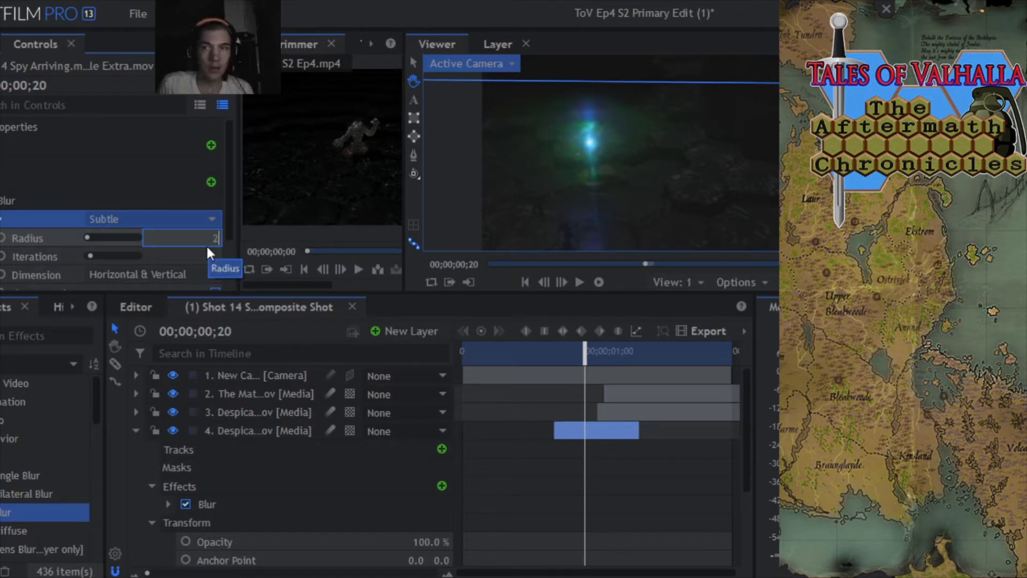
pyautogui.write('2')
pyautogui.press('Return')
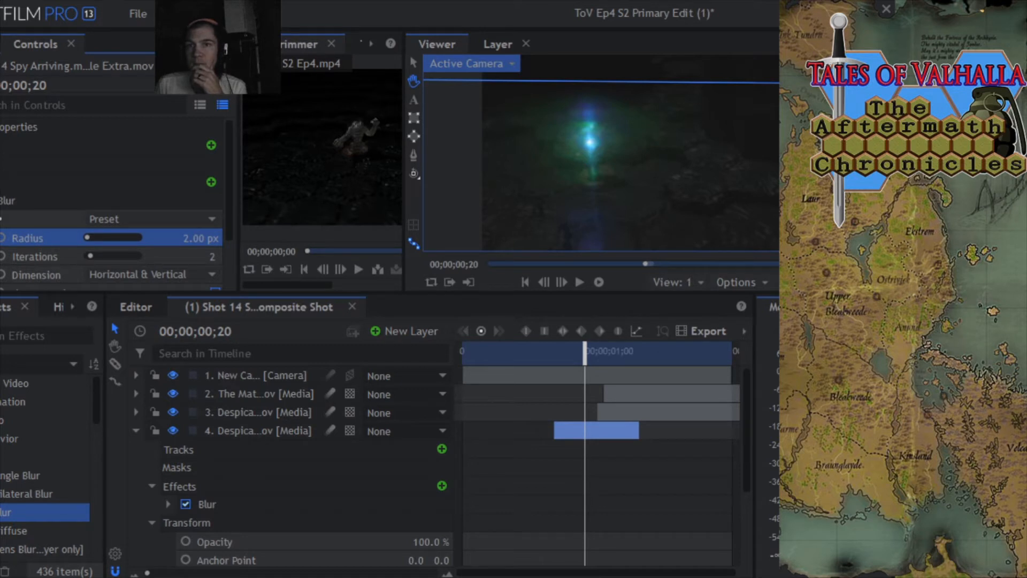
pyautogui.click(0, 200)
pyautogui.click(0, 201)
pyautogui.click(0, 201)
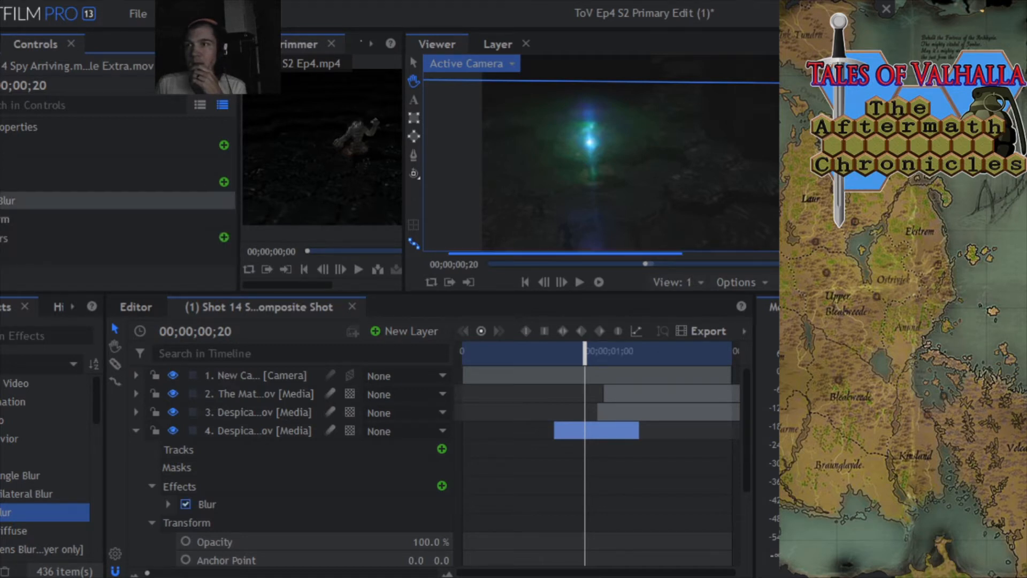
# - Copy the Blur effect from layer 4, paste it onto layer 3, and collapse both layers
pyautogui.moveTo(586, 351); pyautogui.dragTo(610, 358)
pyautogui.click(136, 431)
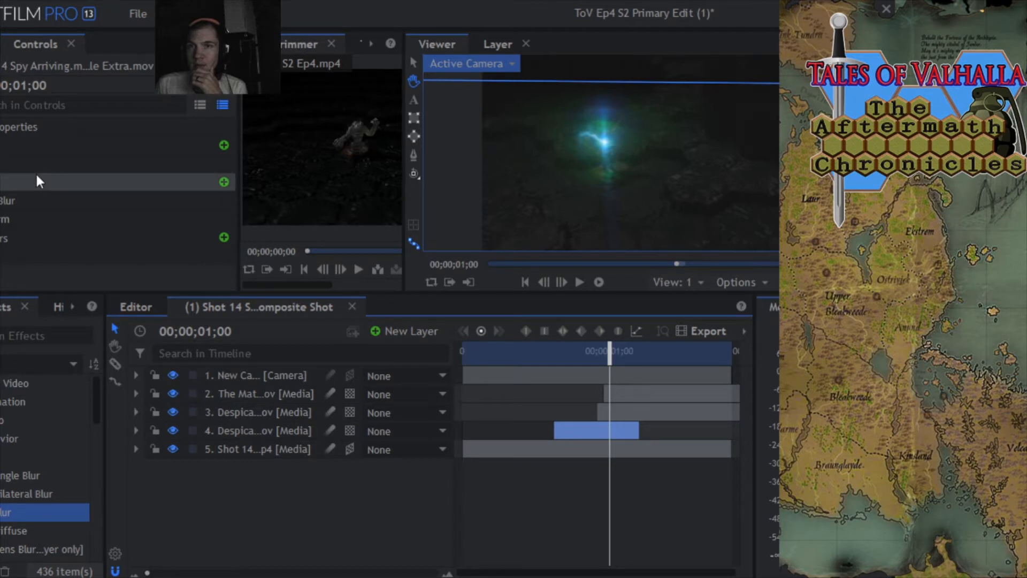
pyautogui.rightClick(34, 201)
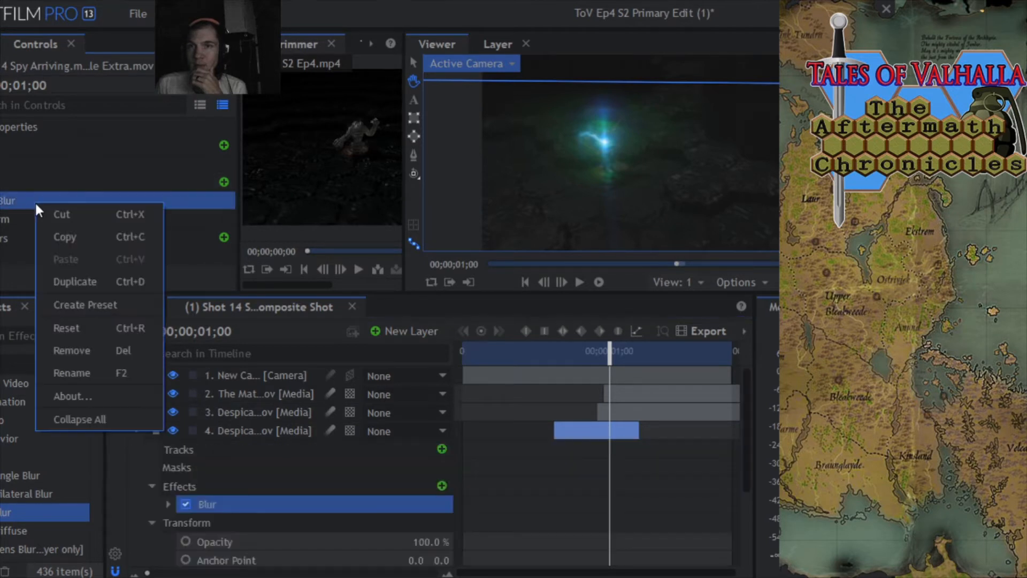
pyautogui.click(63, 239)
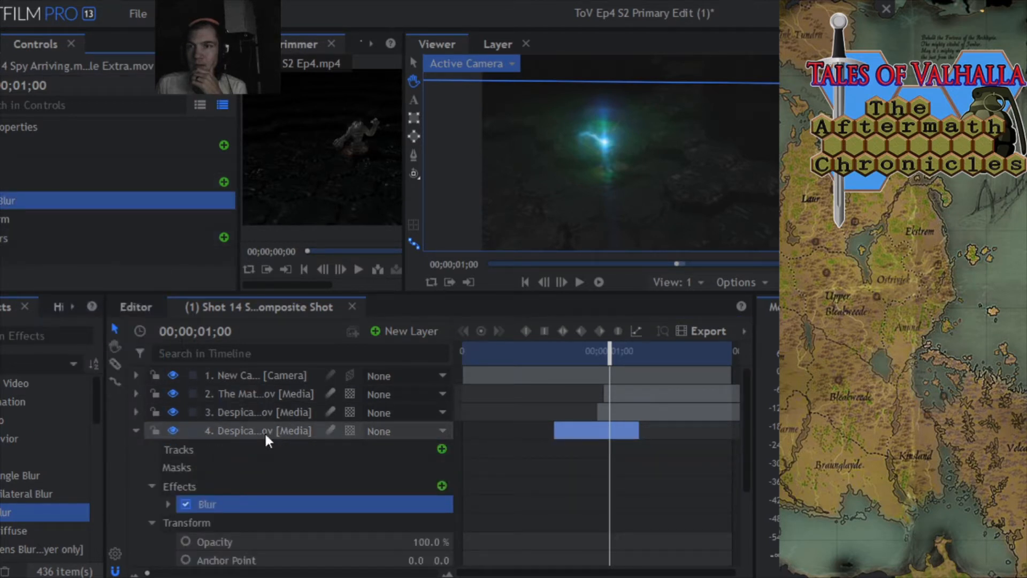
pyautogui.click(224, 413)
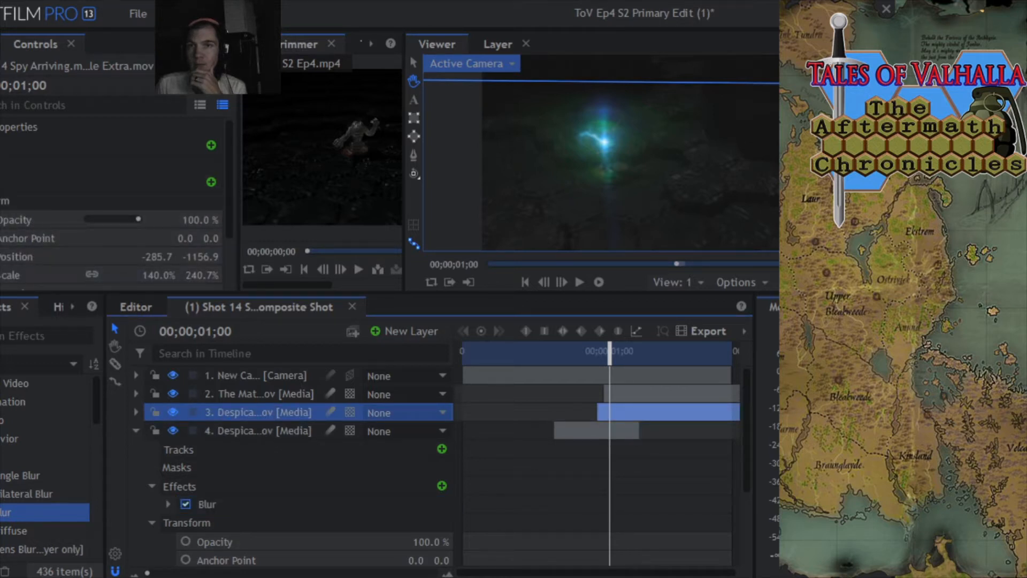
pyautogui.hotkey('ctrl', 'v')
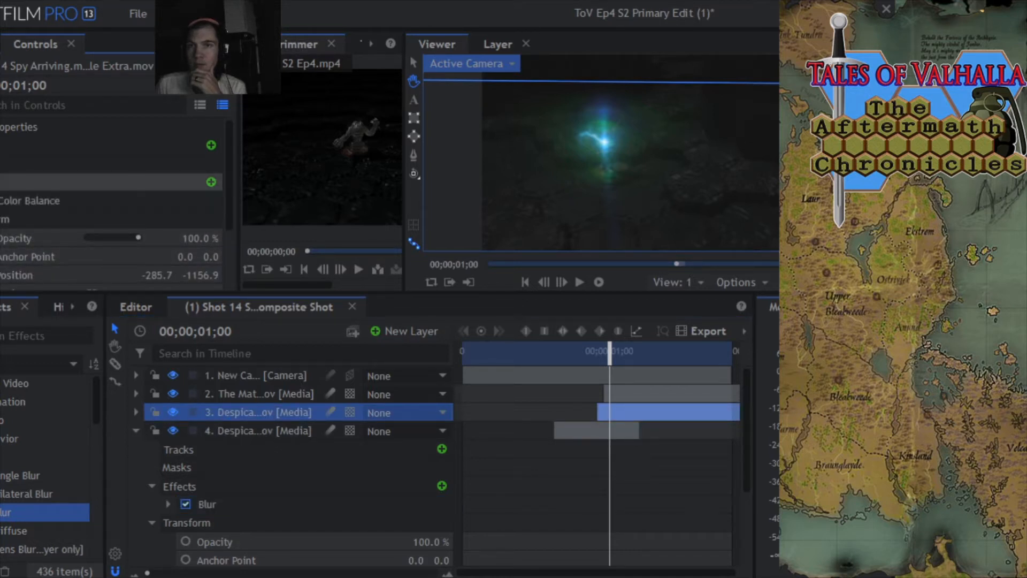
pyautogui.click(28, 198)
pyautogui.rightClick(28, 194)
pyautogui.click(64, 249)
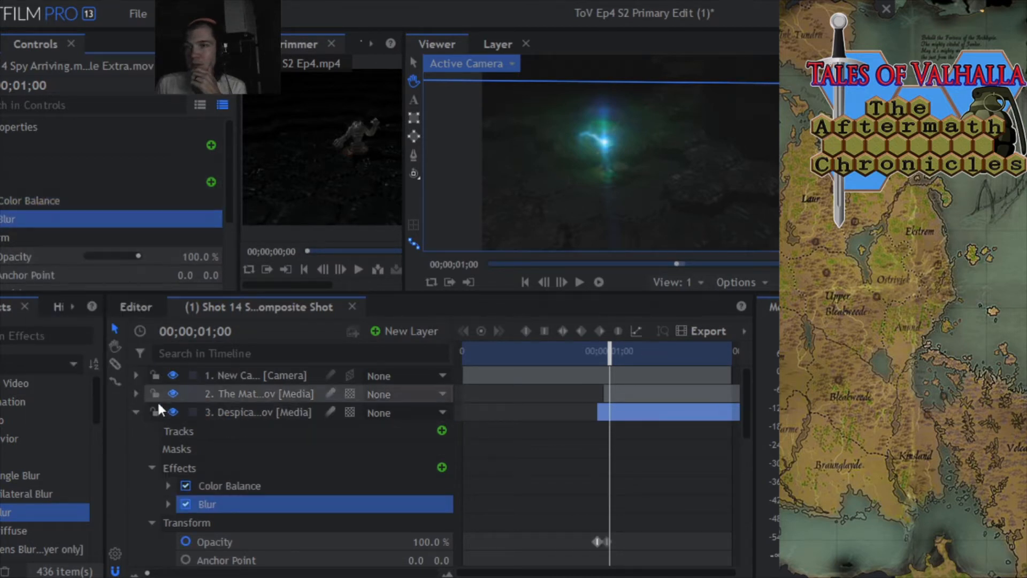
pyautogui.click(136, 412)
pyautogui.click(136, 431)
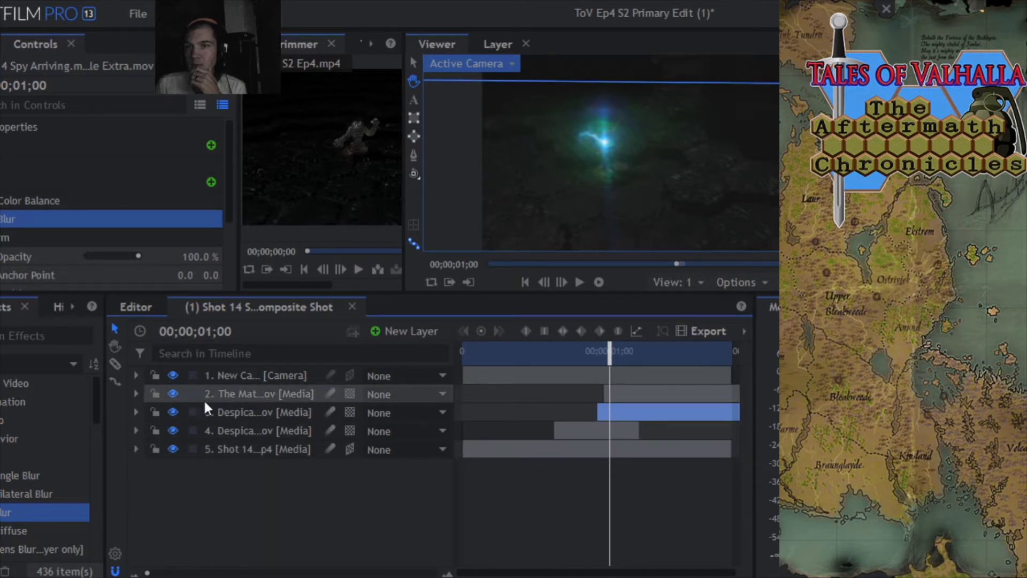
# - Paste the copied Blur effect below Color Balance on layer 2 and collapse the layer
pyautogui.click(226, 395)
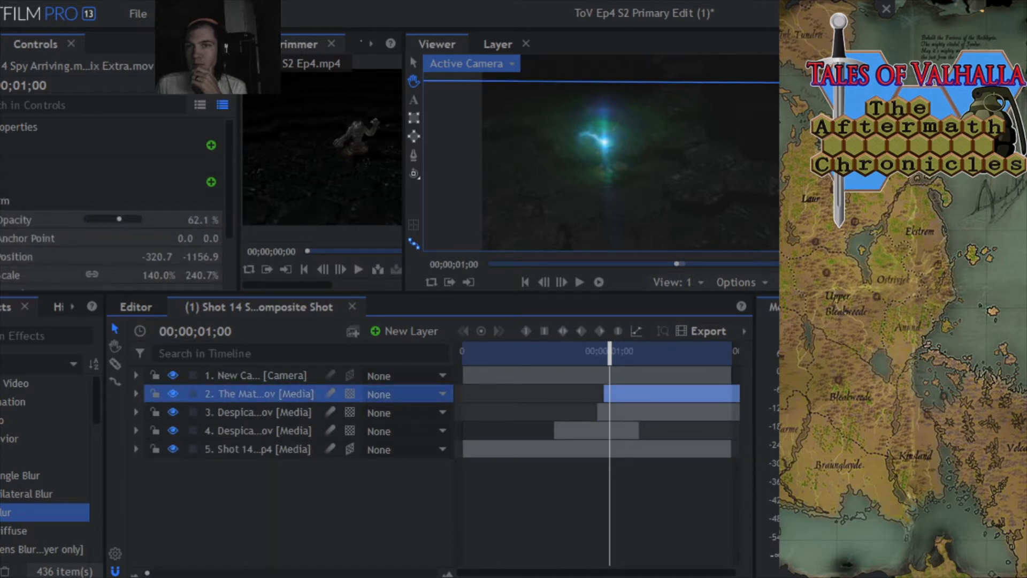
pyautogui.click(2, 201)
pyautogui.click(1, 182)
pyautogui.rightClick(33, 196)
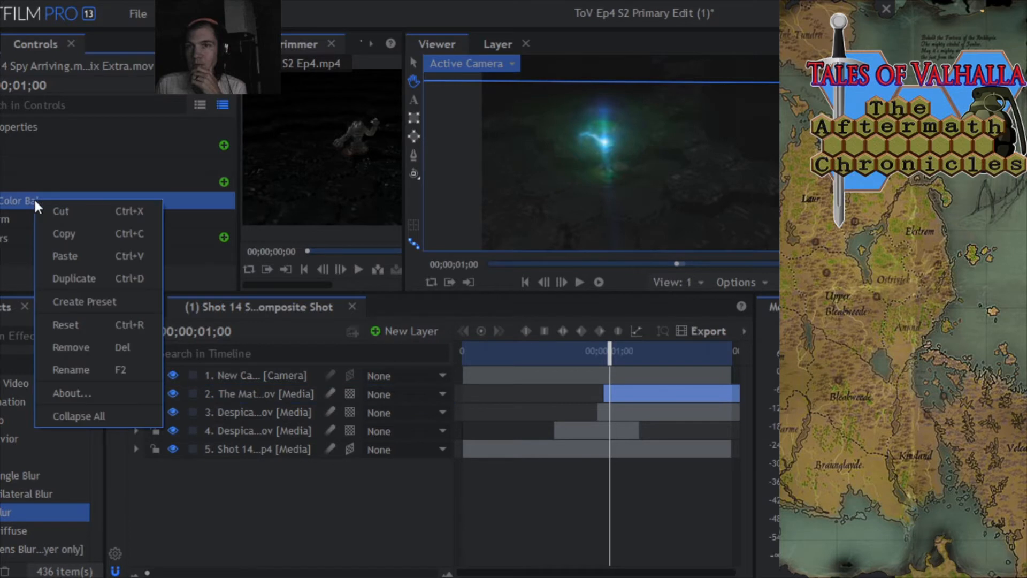
pyautogui.click(61, 258)
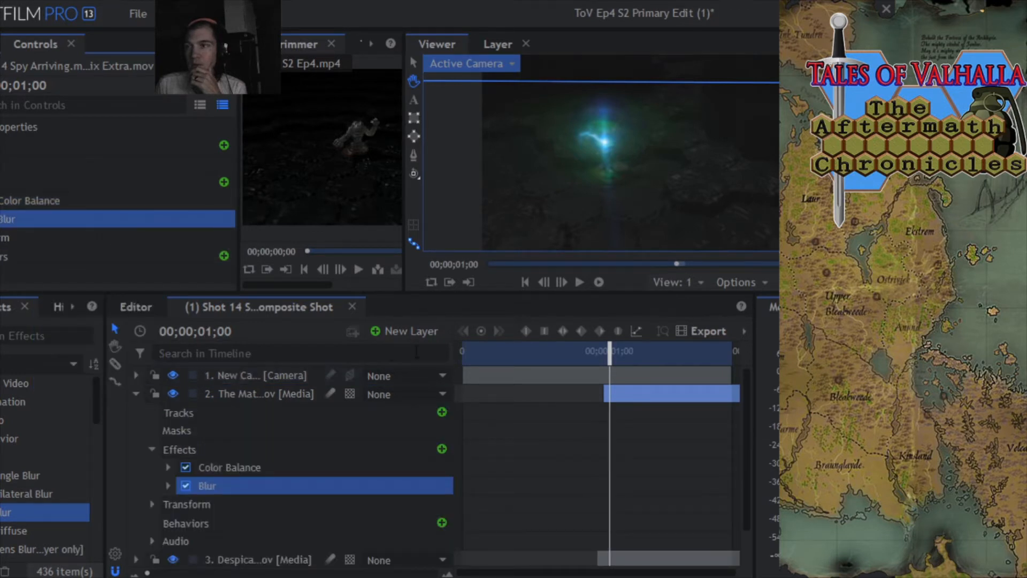
pyautogui.click(135, 393)
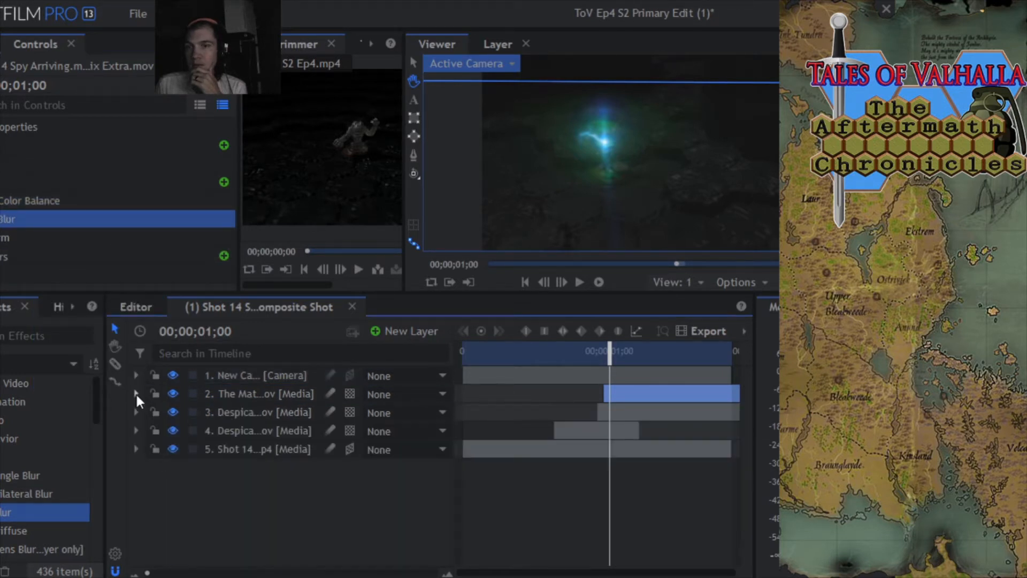
# - Check the flare at 00;00;00;22, select the camera layer, and return the playhead to 00;00;00;00
pyautogui.moveTo(609, 353)
pyautogui.mouseDown()
pyautogui.moveTo(524, 353)
pyautogui.moveTo(659, 357)
pyautogui.moveTo(597, 357)
pyautogui.mouseUp()
pyautogui.click(261, 375)
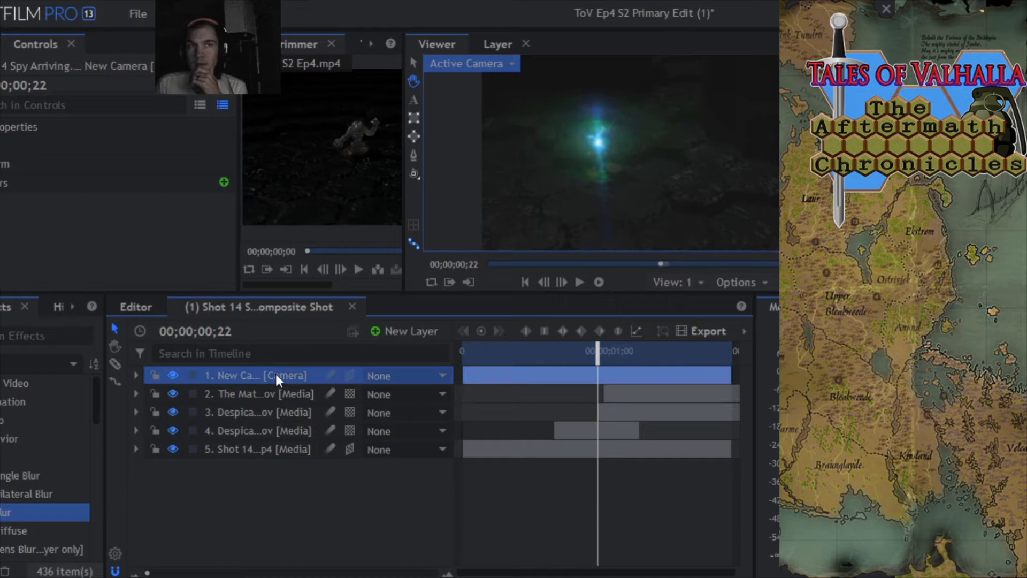
pyautogui.moveTo(599, 356); pyautogui.dragTo(463, 354)
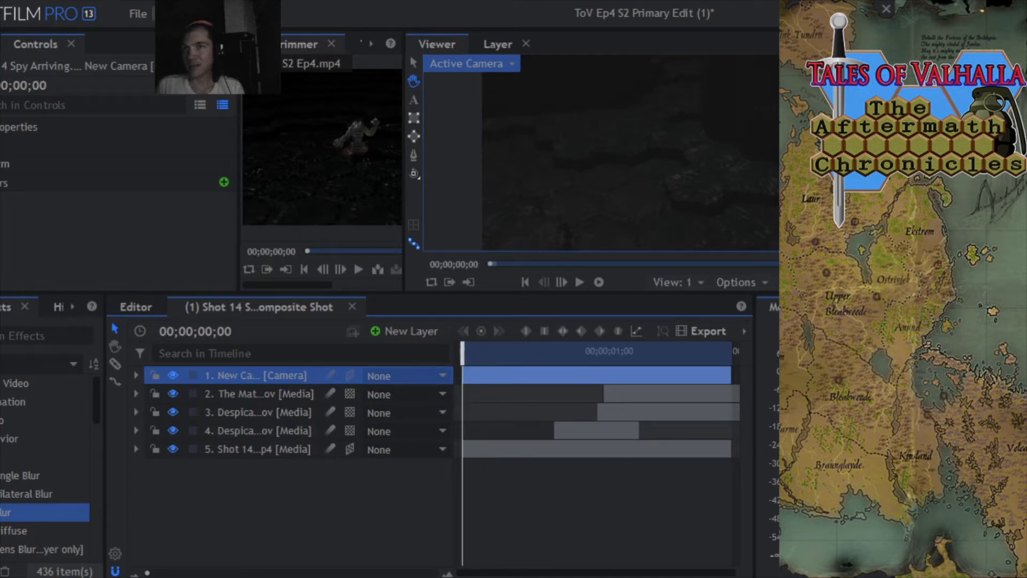
# - Save the project, then show the blended flare at 00;00;00;22 in the Shot 14 composite
pyautogui.click(138, 14)
pyautogui.click(155, 106)
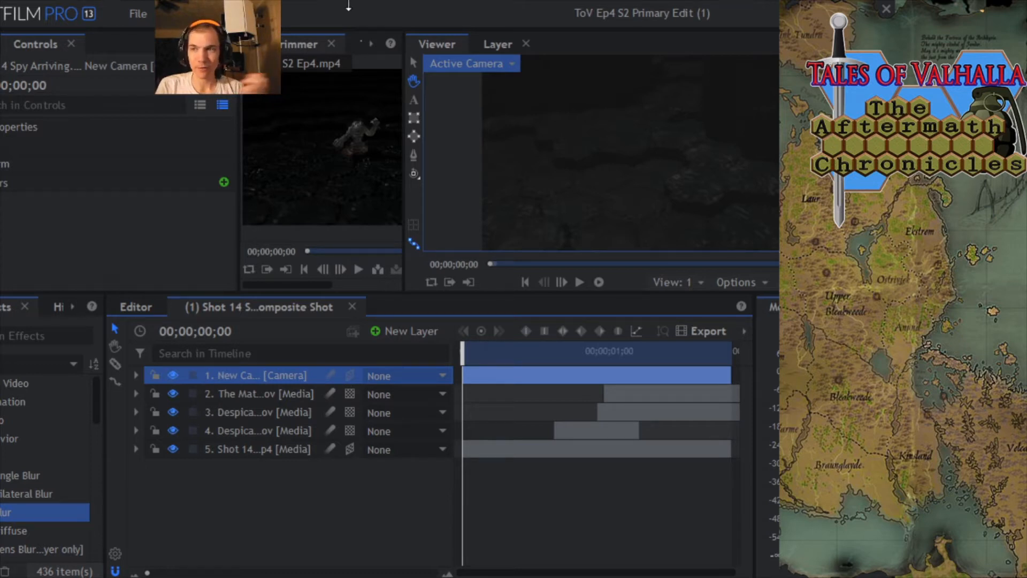
pyautogui.click(137, 13)
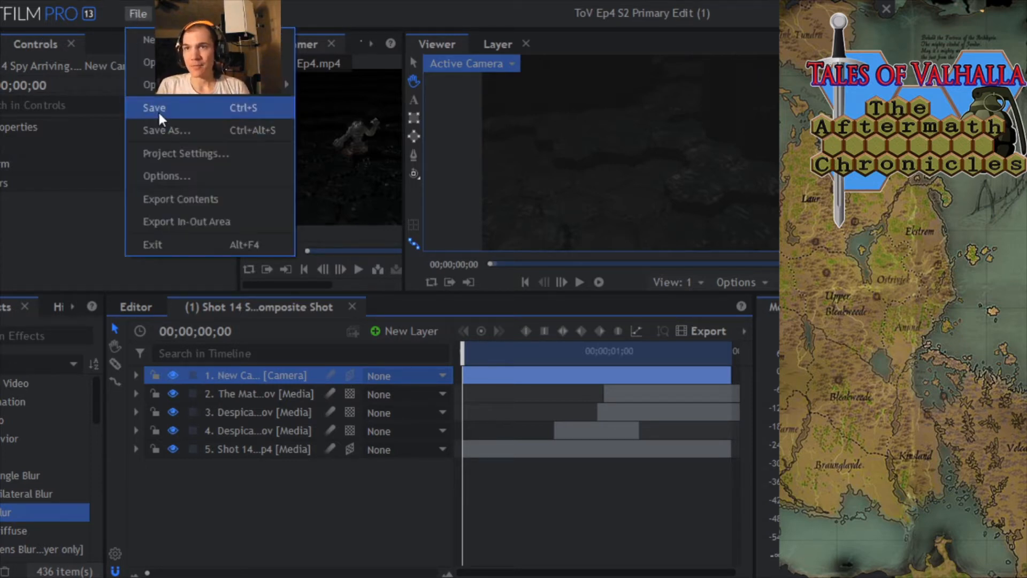
pyautogui.click(158, 111)
pyautogui.moveTo(463, 357)
pyautogui.mouseDown()
pyautogui.moveTo(669, 362)
pyautogui.moveTo(583, 374)
pyautogui.moveTo(591, 364)
pyautogui.moveTo(707, 367)
pyautogui.moveTo(530, 374)
pyautogui.moveTo(746, 366)
pyautogui.moveTo(515, 367)
pyautogui.moveTo(687, 373)
pyautogui.moveTo(525, 382)
pyautogui.moveTo(462, 362)
pyautogui.mouseUp()
pyautogui.click(135, 14)
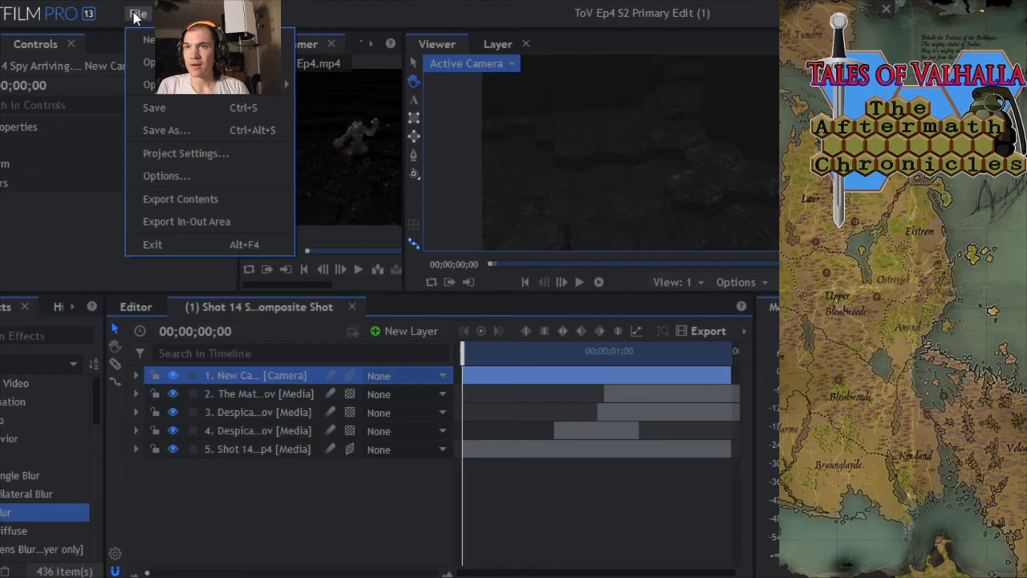
pyautogui.click(153, 107)
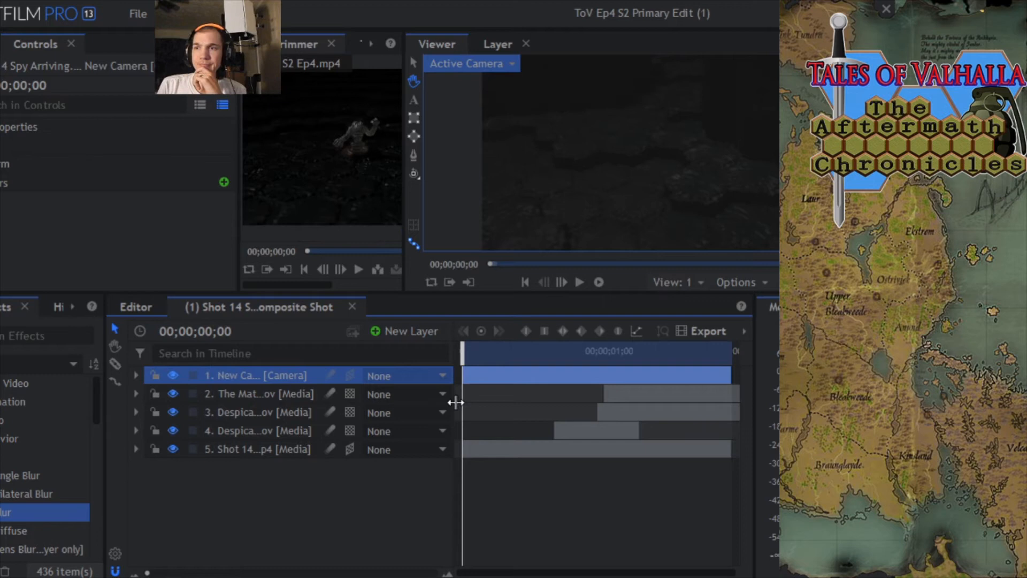
pyautogui.moveTo(462, 351); pyautogui.dragTo(598, 357)
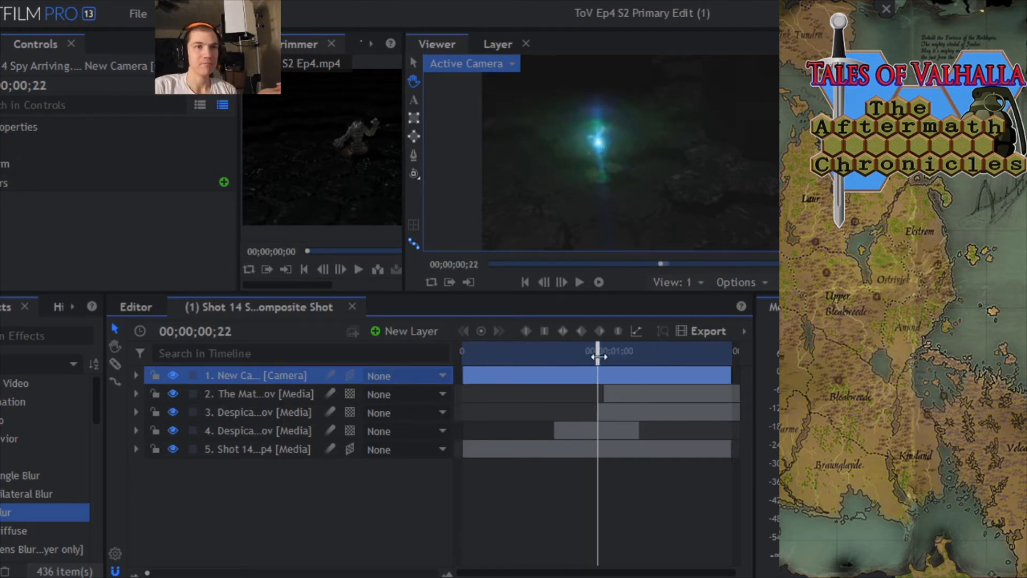